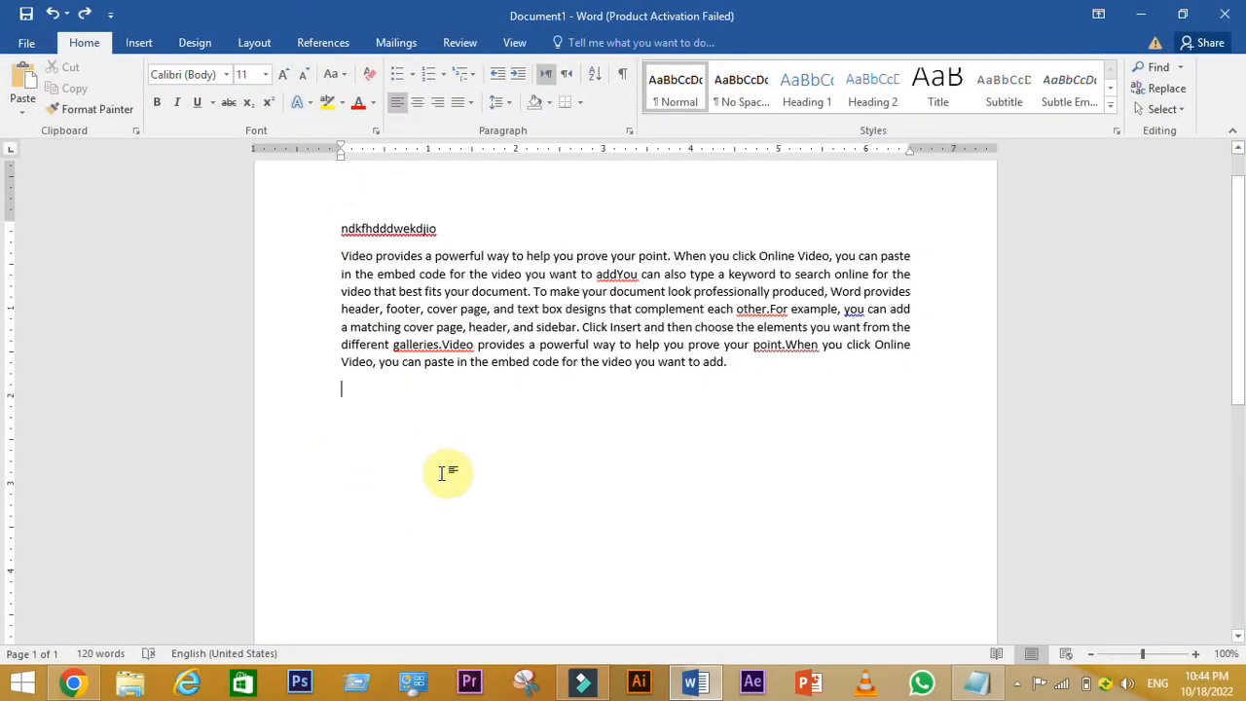
- Enter "dhfuiehfhjwiiekjidjijeioh" on the empty line below the paragraph
text(dhfuiehfhjwi)
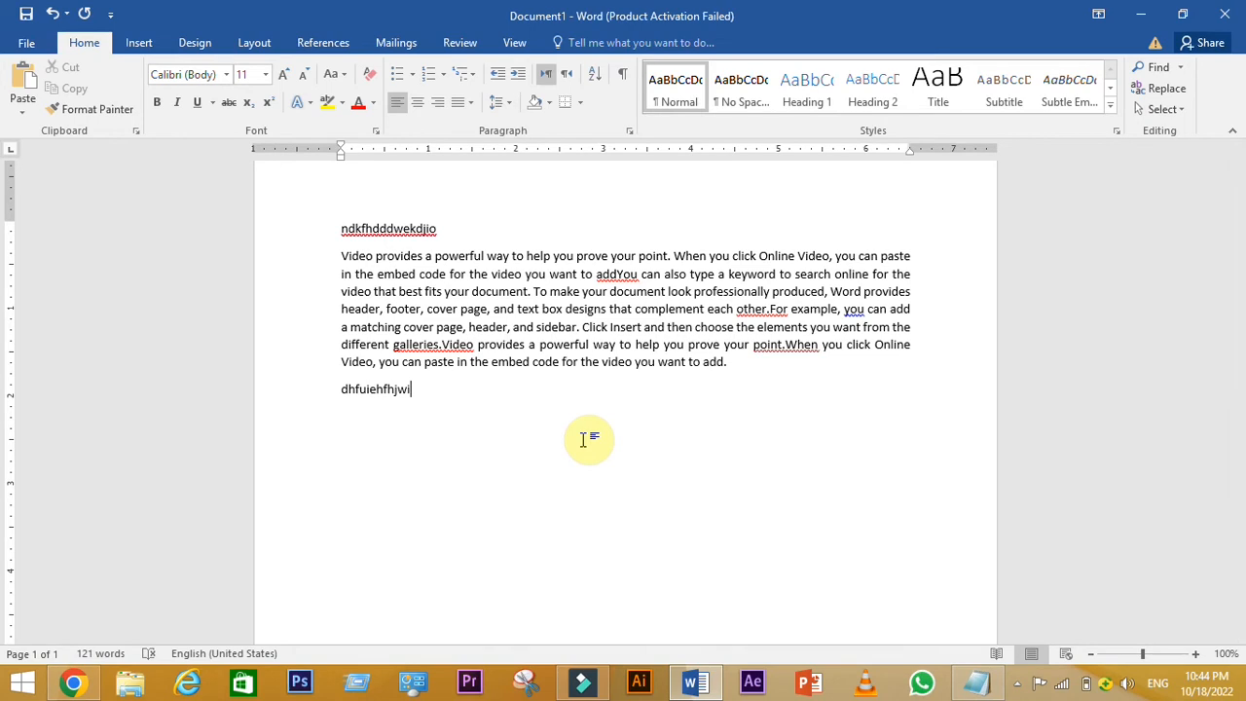
text(iekjidjijeioh)
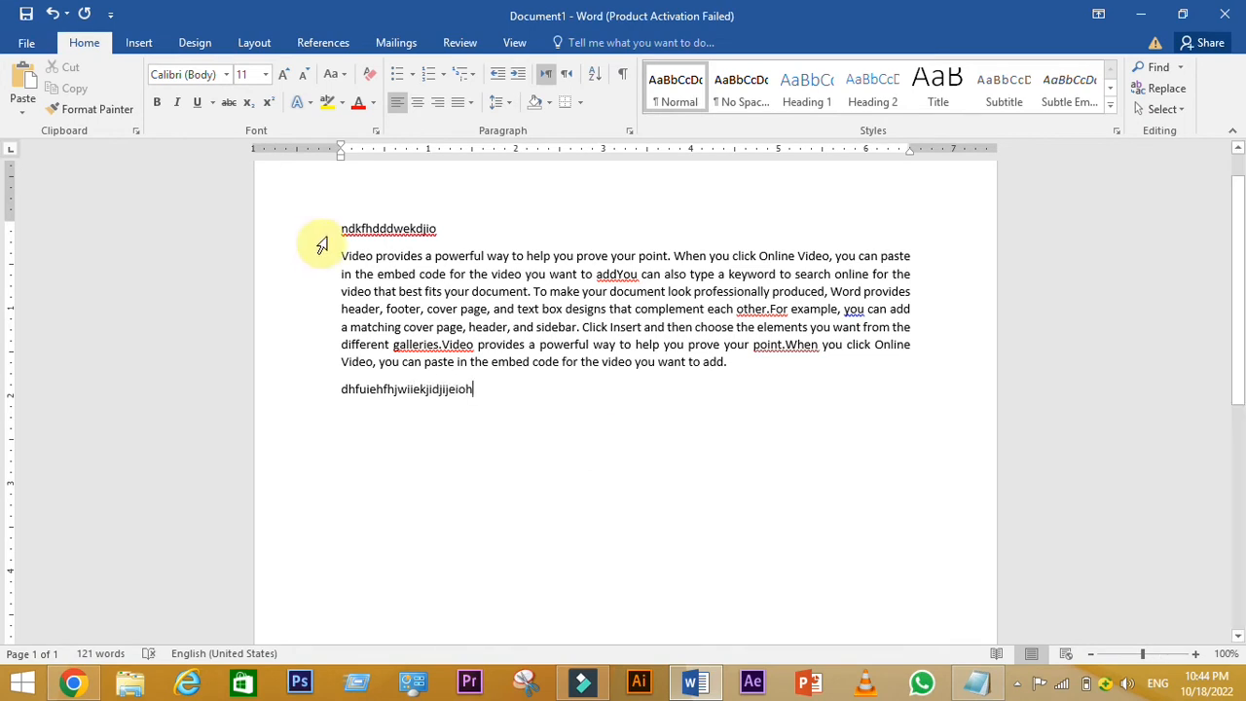
- Select all three text blocks and review the available justification levels, from Justify to Justify High
drag(340, 228, 348, 228)
drag(425, 284, 516, 399)
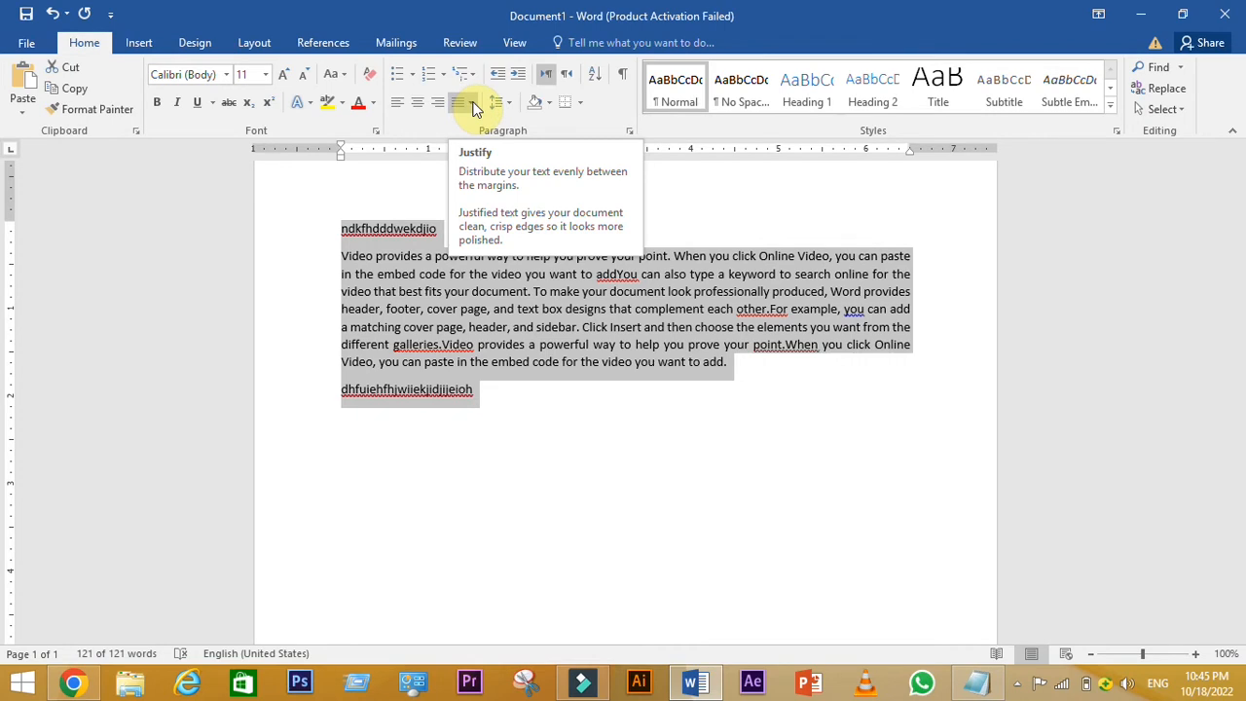
click(474, 105)
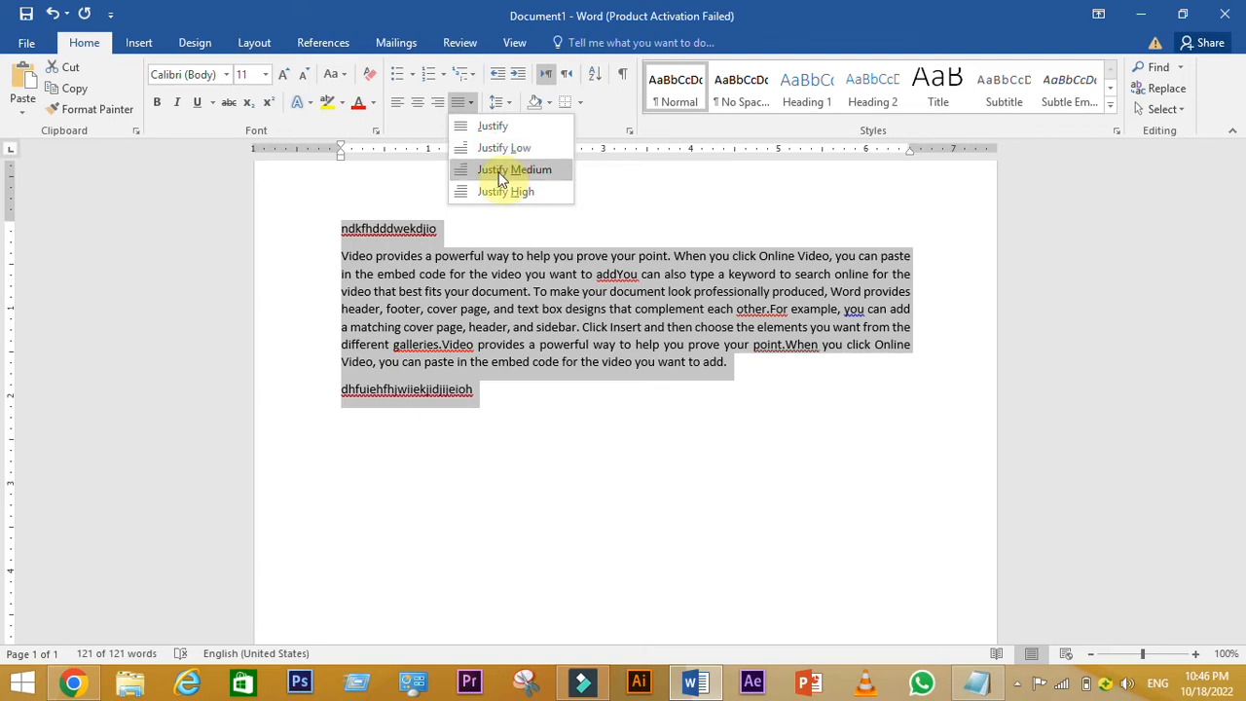
click(490, 400)
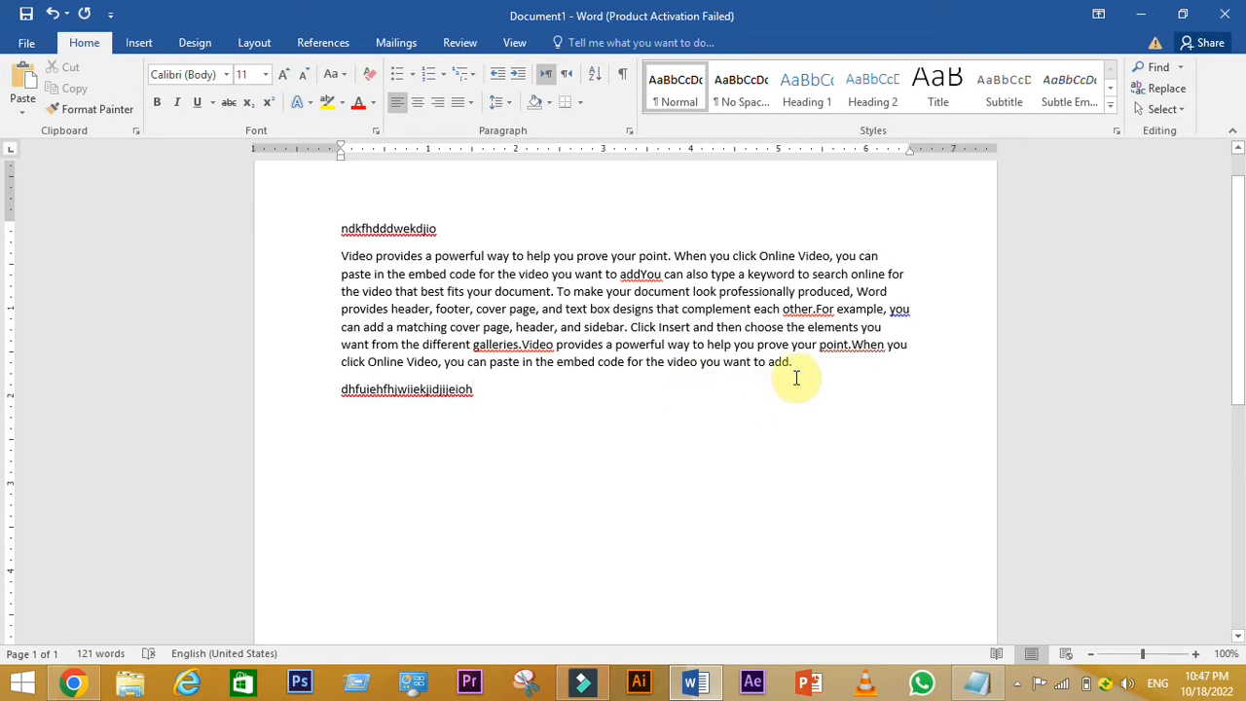
- Try centre and right alignment on the first line and the paragraph, finishing with both justified
drag(800, 370, 351, 206)
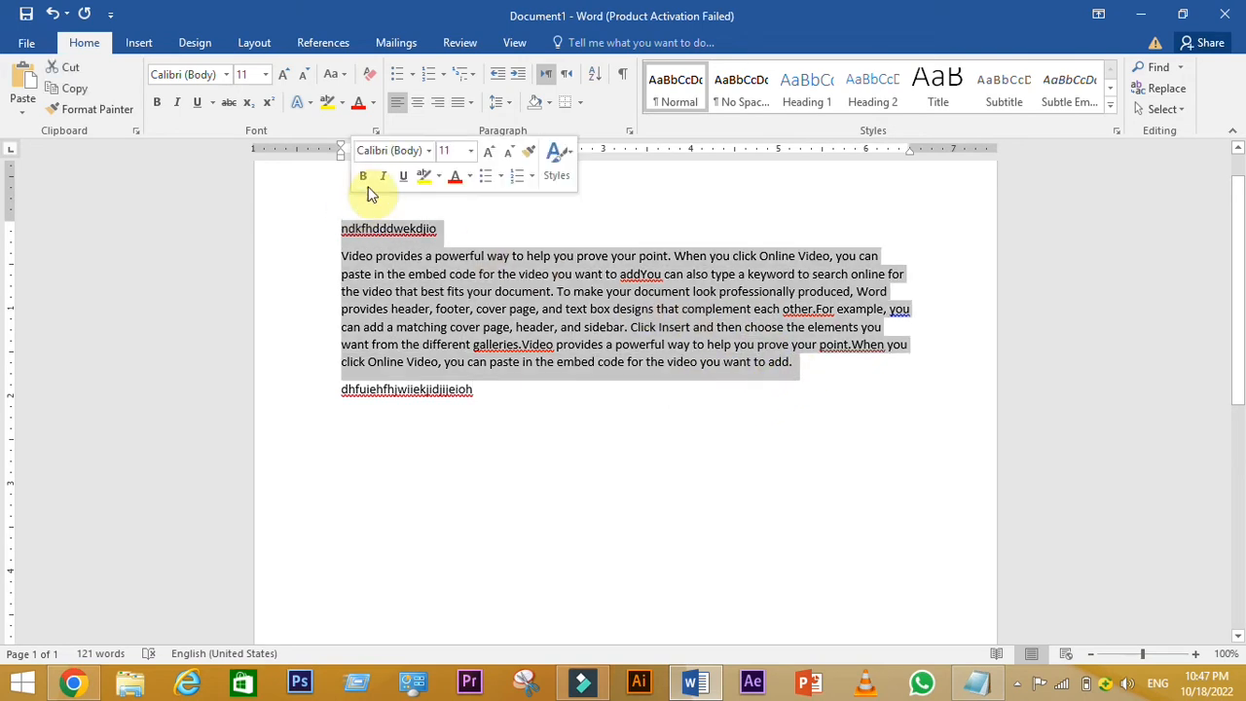
click(419, 104)
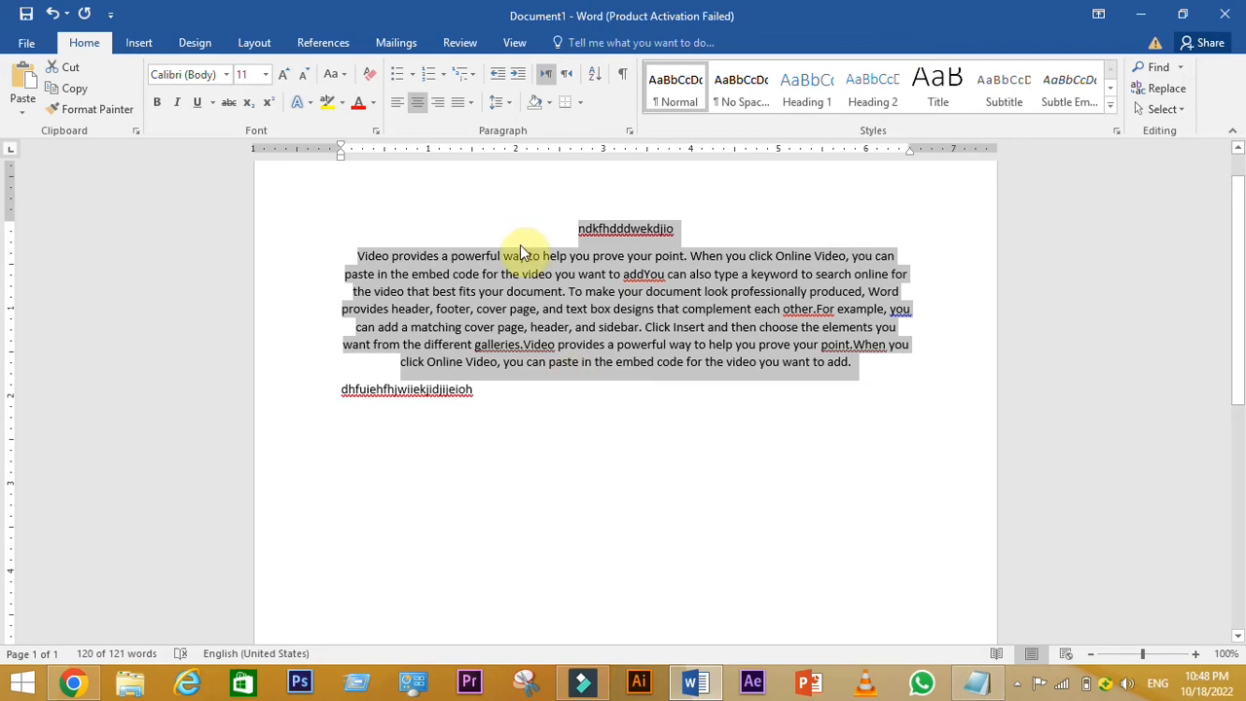
click(440, 104)
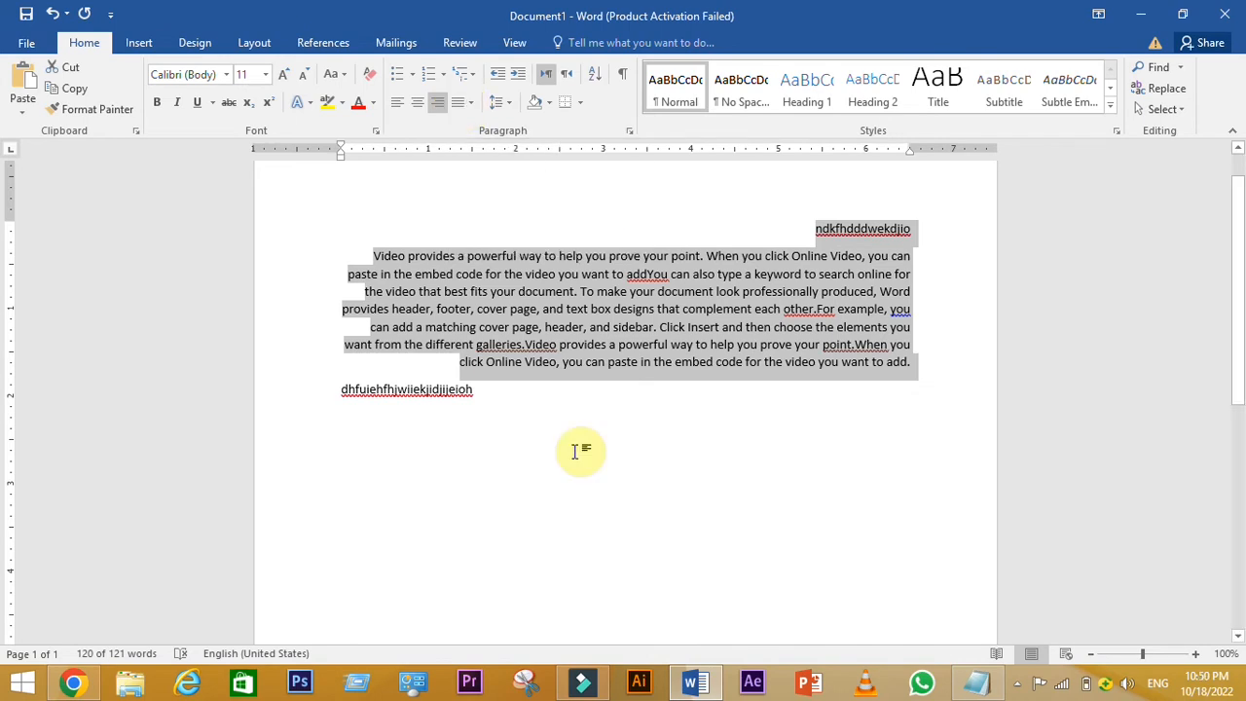
click(464, 103)
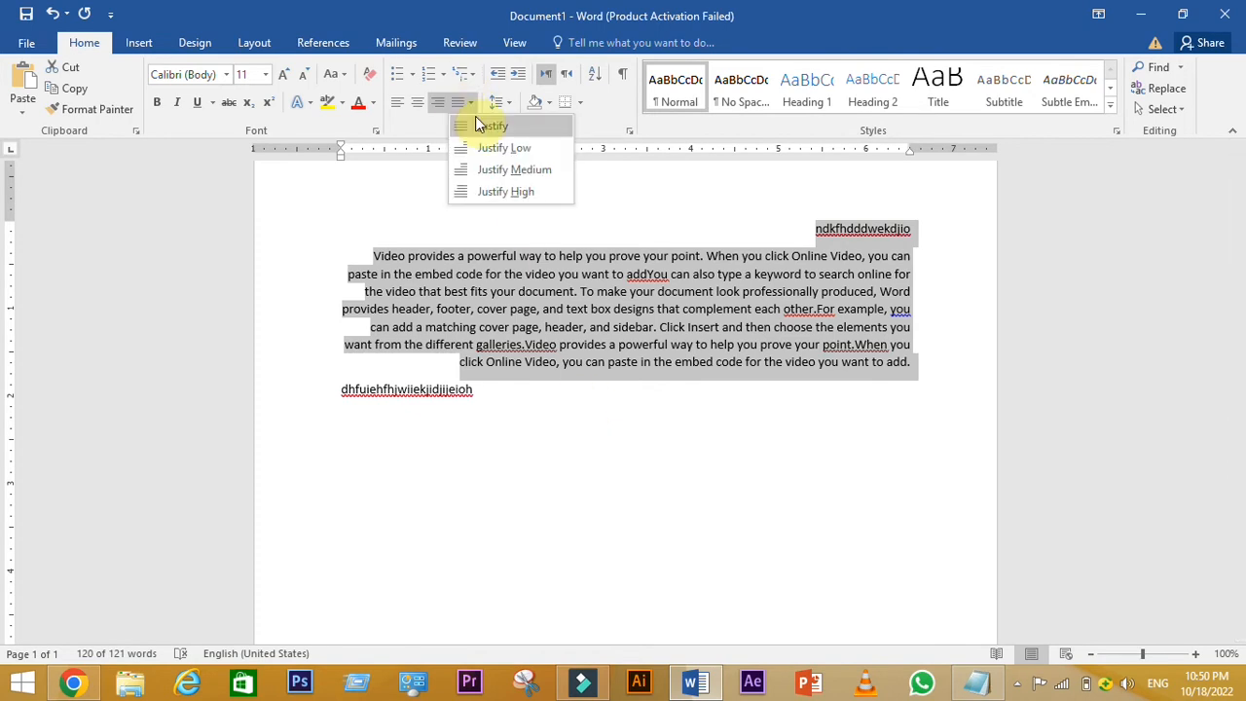
click(476, 119)
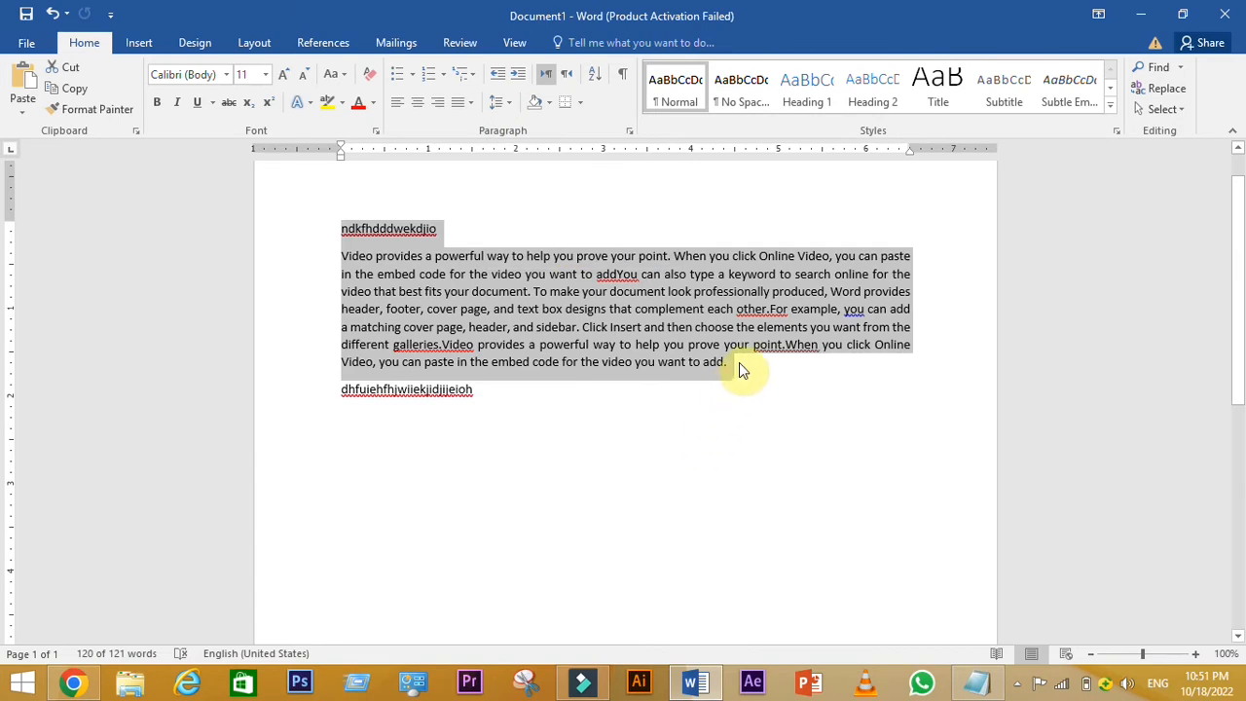
click(335, 228)
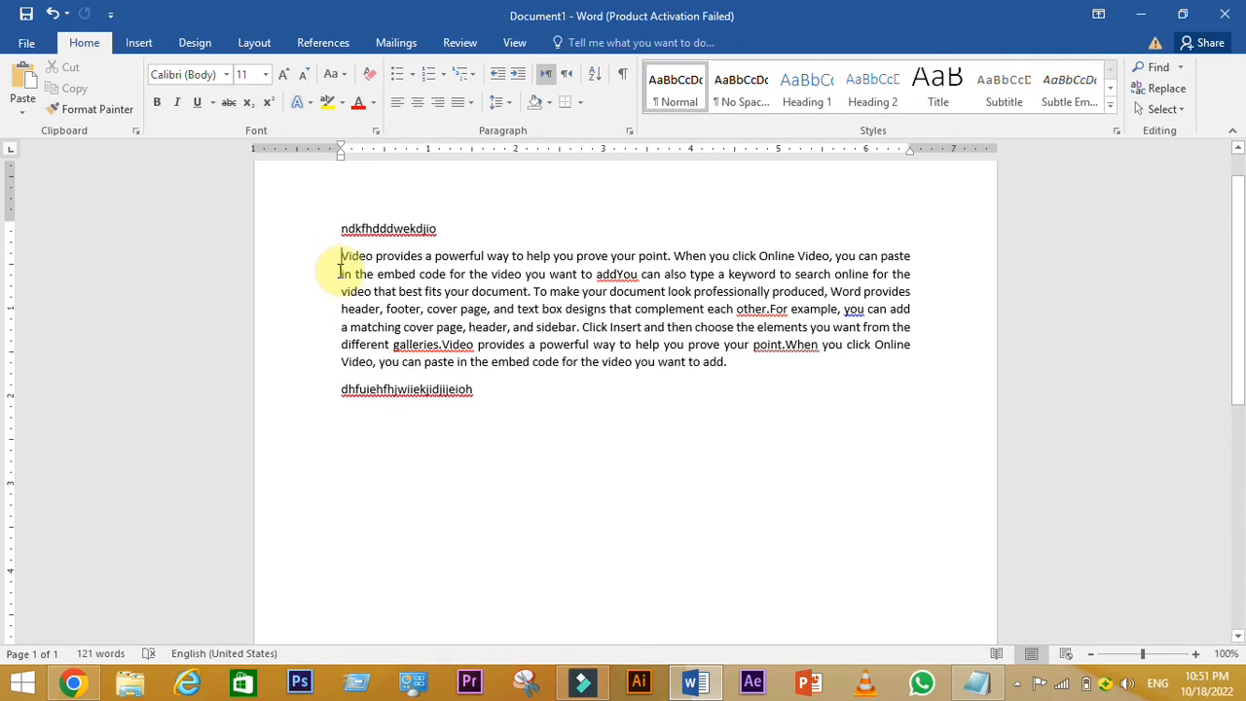
click(339, 257)
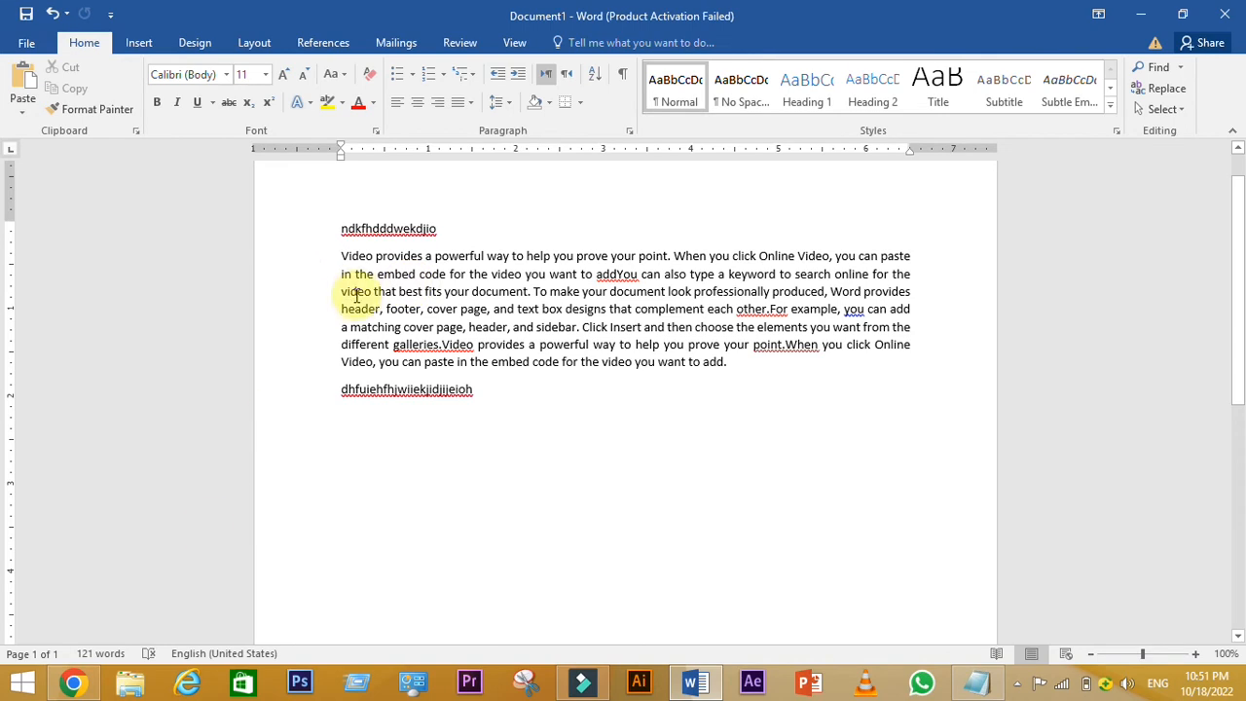
click(341, 274)
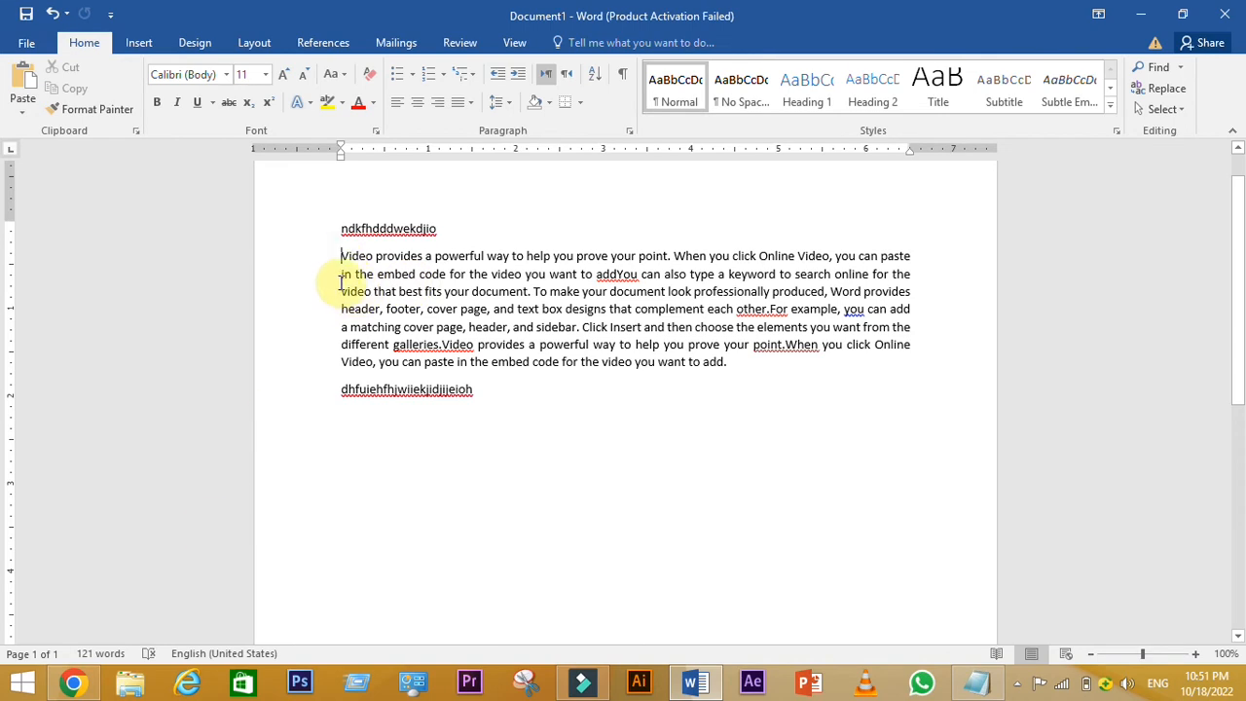
click(342, 328)
- Select the second to fourth lines of the paragraph and set the line spacing to 3.0
drag(337, 275, 907, 312)
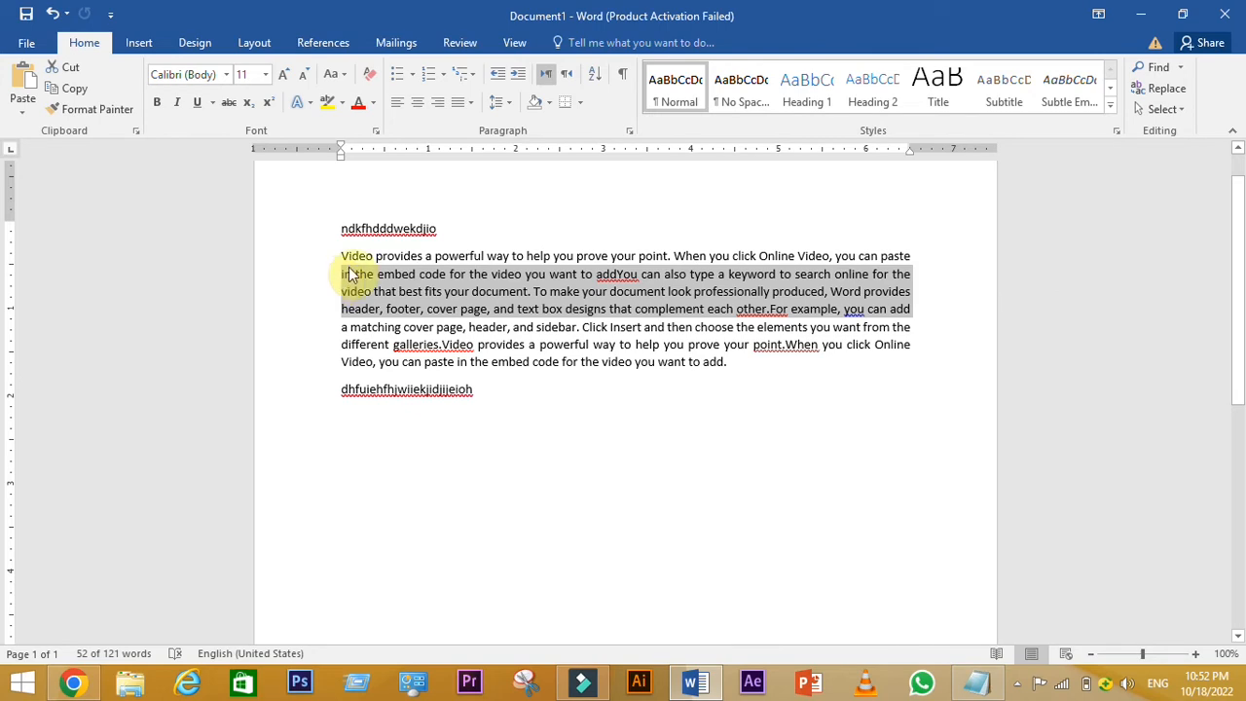
click(505, 101)
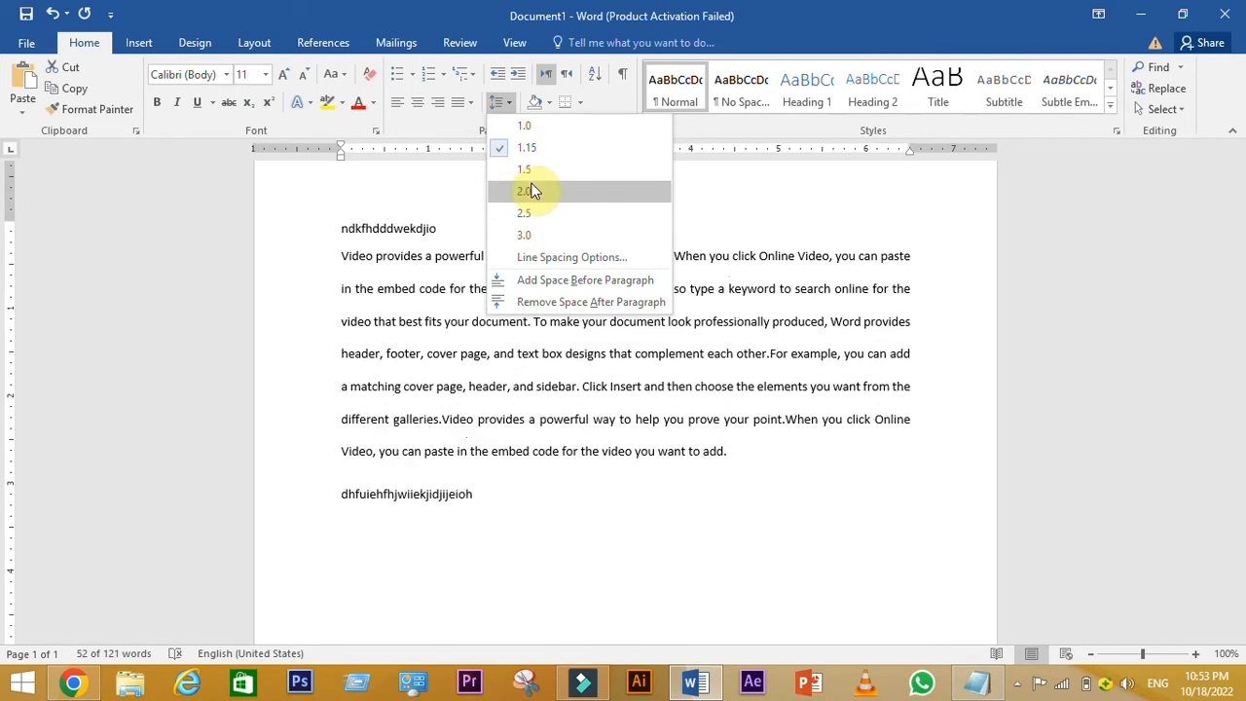
click(533, 237)
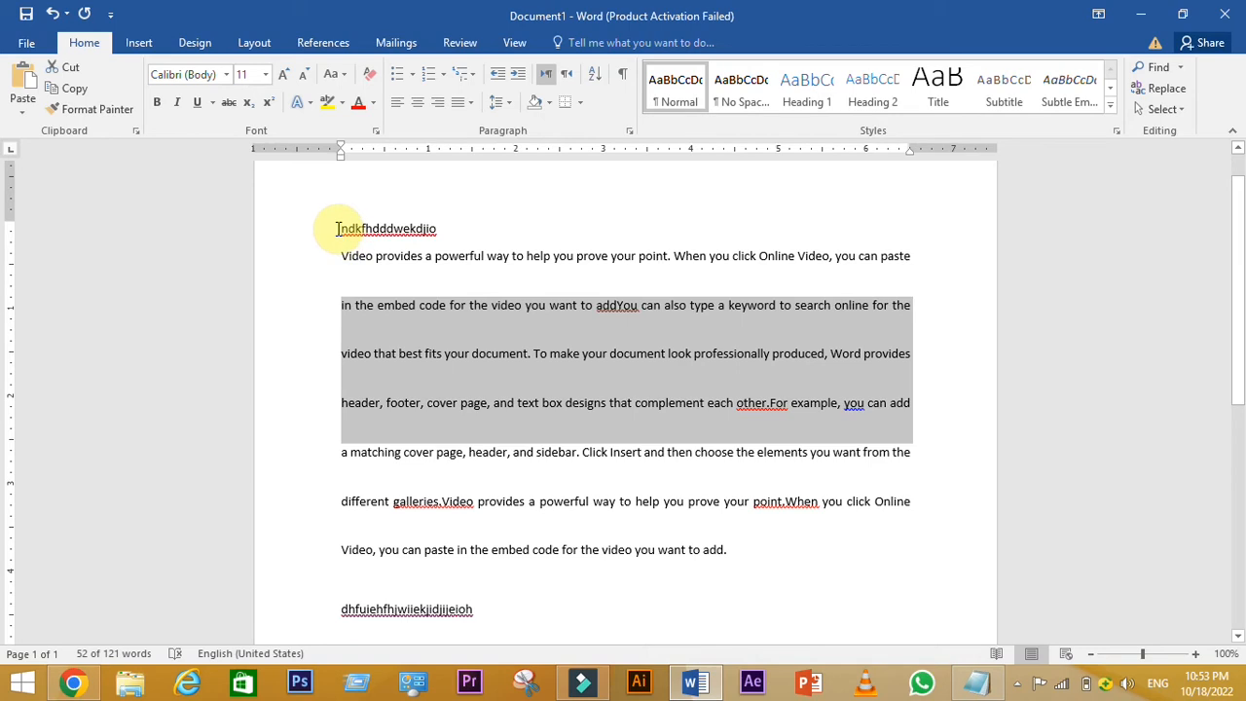
- Try line spacings of 1.0, 1.5 and 2.5 on the first line, "ndkfhdddwekdjio"
drag(732, 551, 353, 234)
click(370, 161)
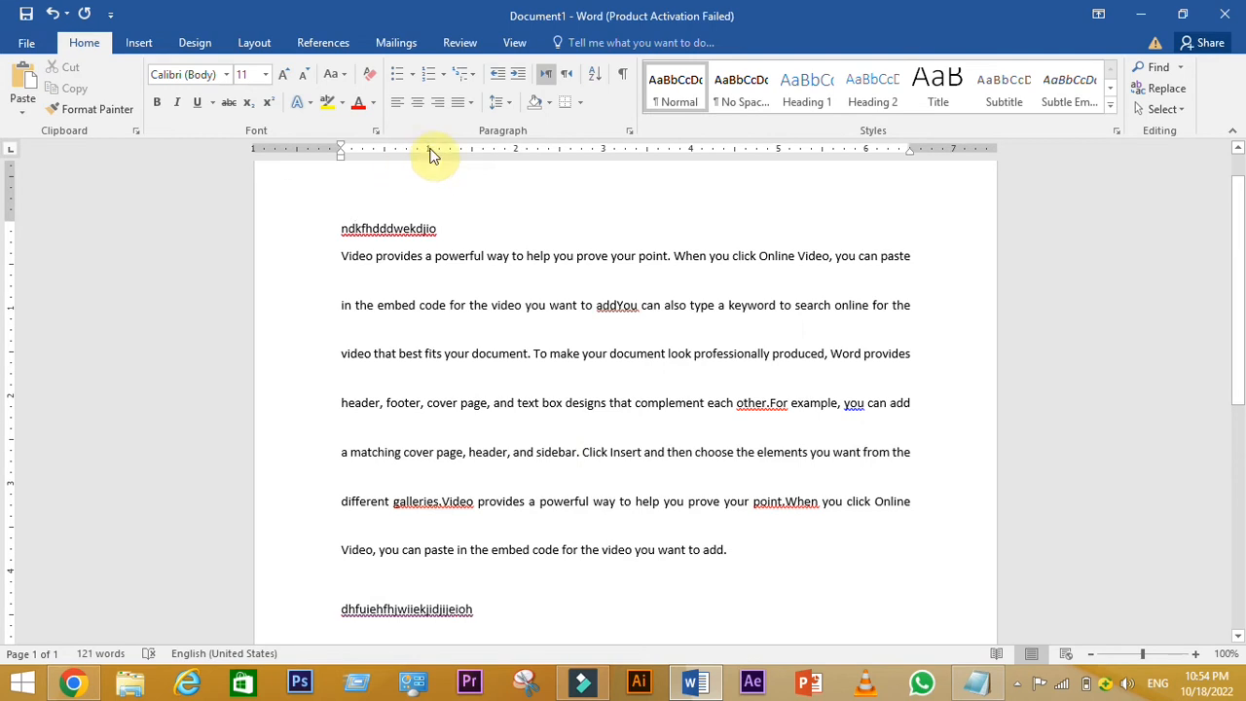
click(501, 101)
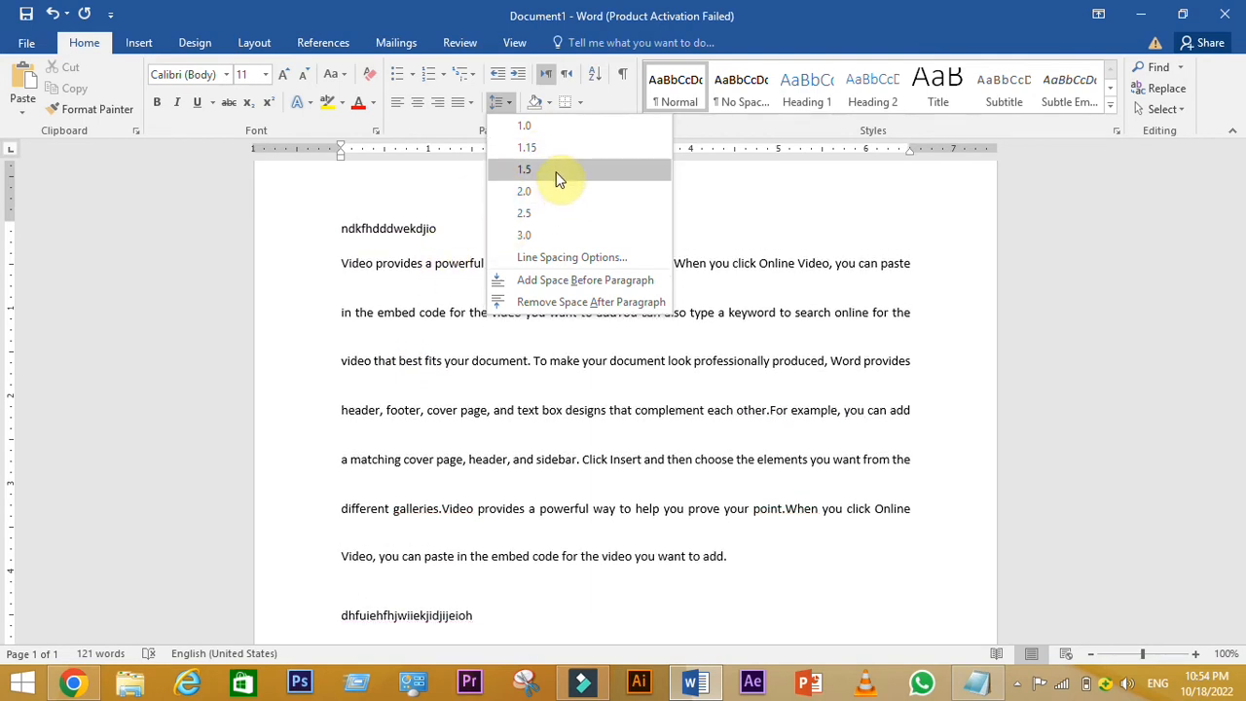
click(530, 128)
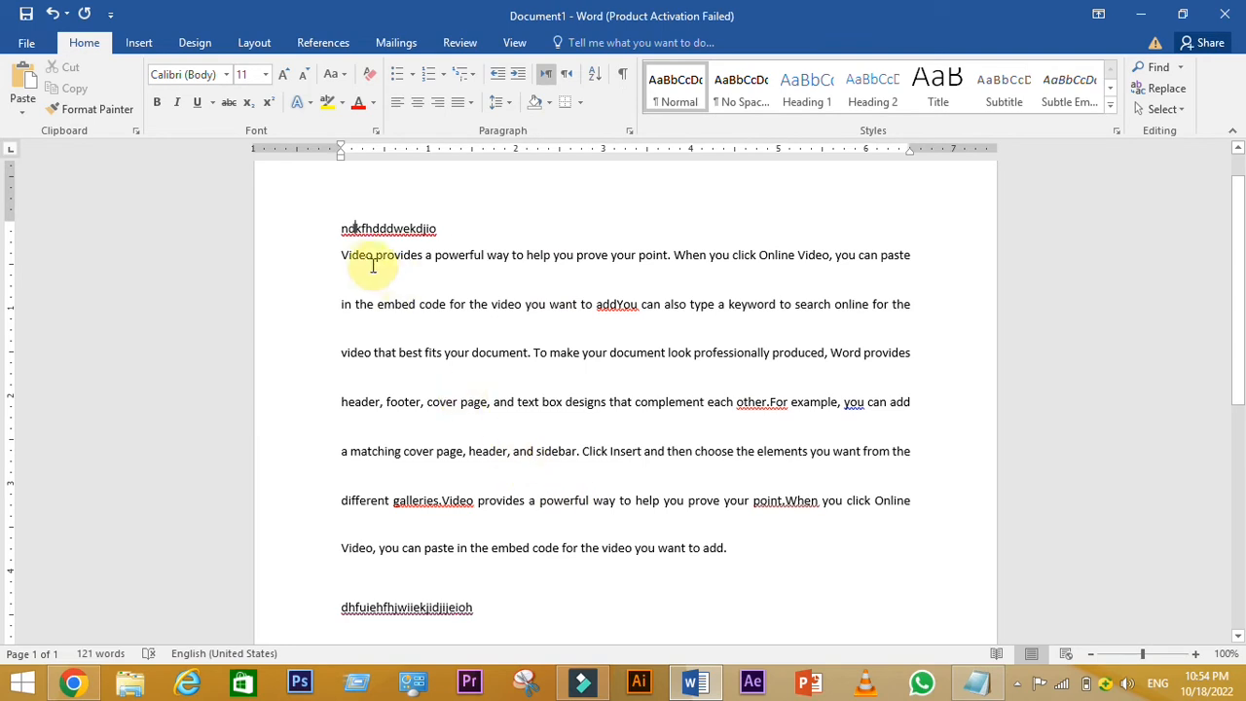
click(509, 103)
click(535, 166)
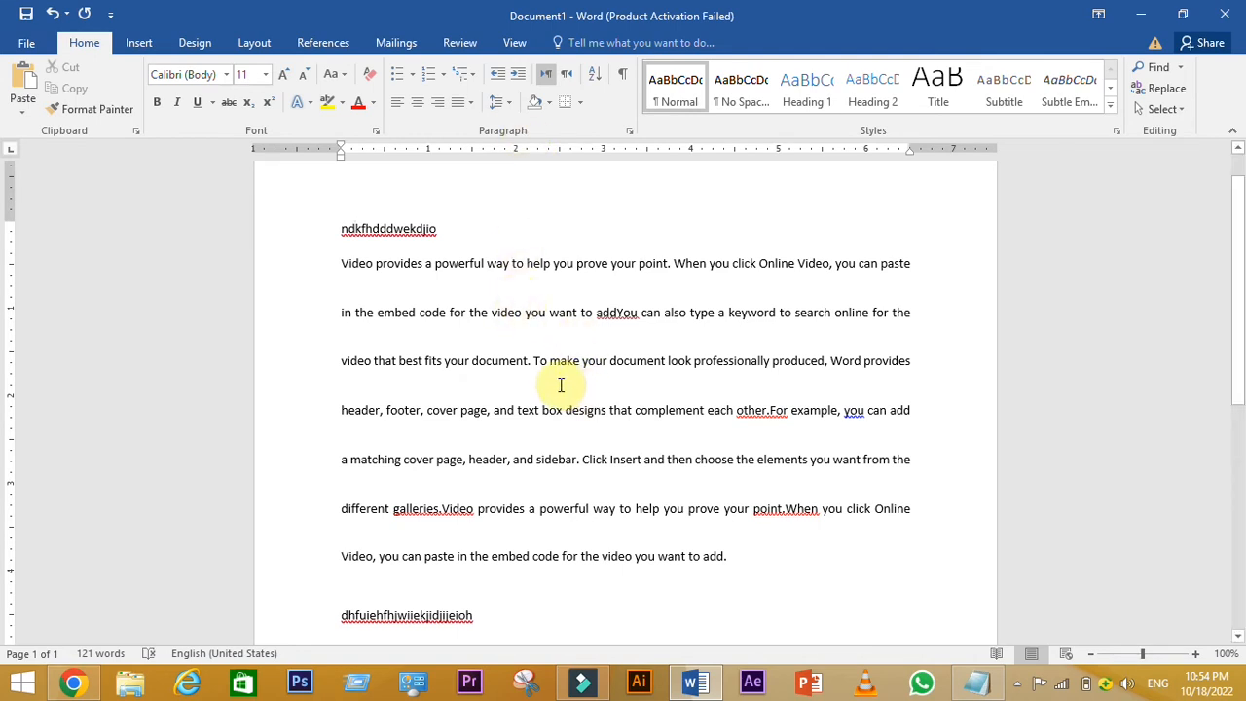
click(500, 103)
click(541, 213)
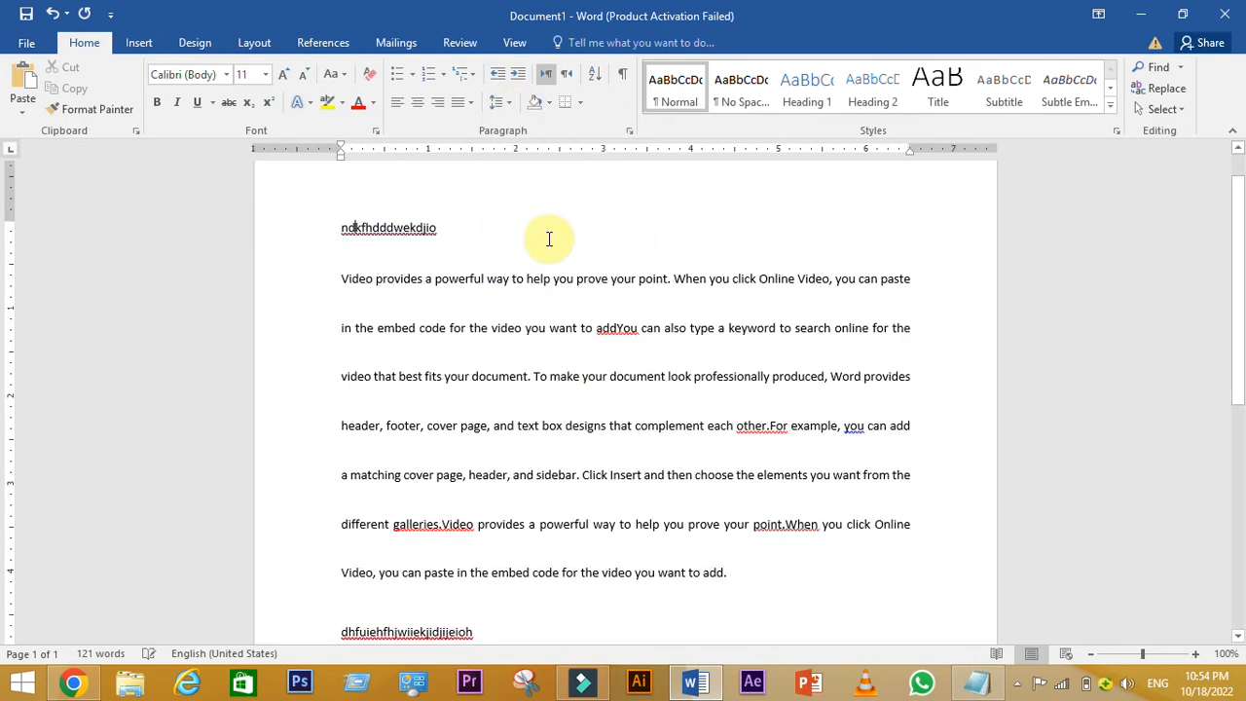
- Set the line spacing of the first line, "ndkfhdddwekdjio", to 3.0
scroll(668, 450, down, 2)
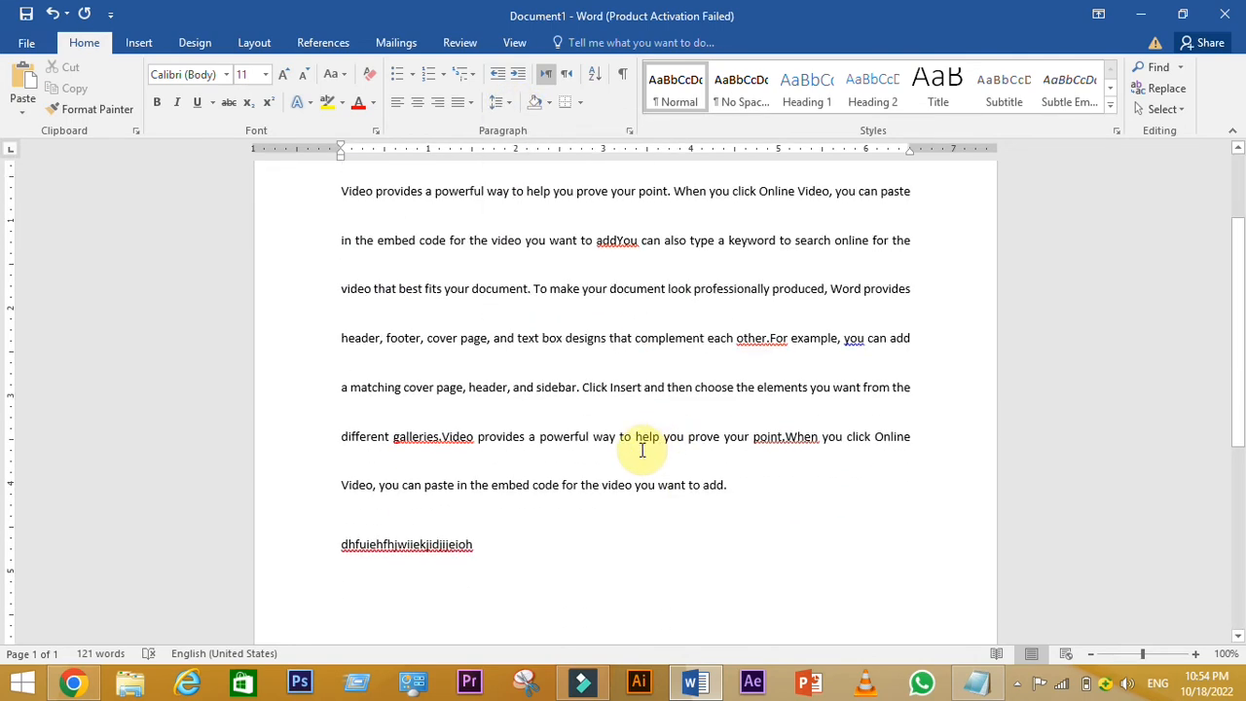
scroll(642, 450, up, 1)
click(499, 103)
click(538, 237)
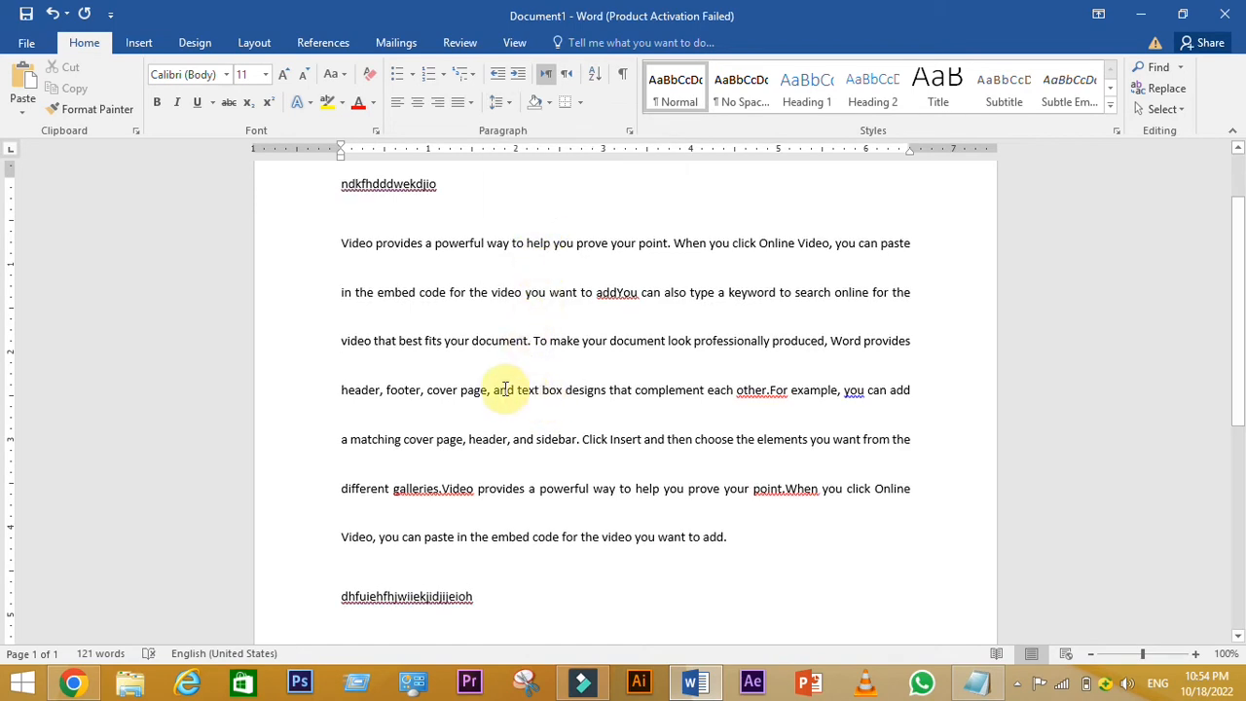
- Copy the first line together with the paragraph and place the cursor at the paragraph's end
drag(342, 242, 320, 205)
key(ctrl+c)
click(763, 571)
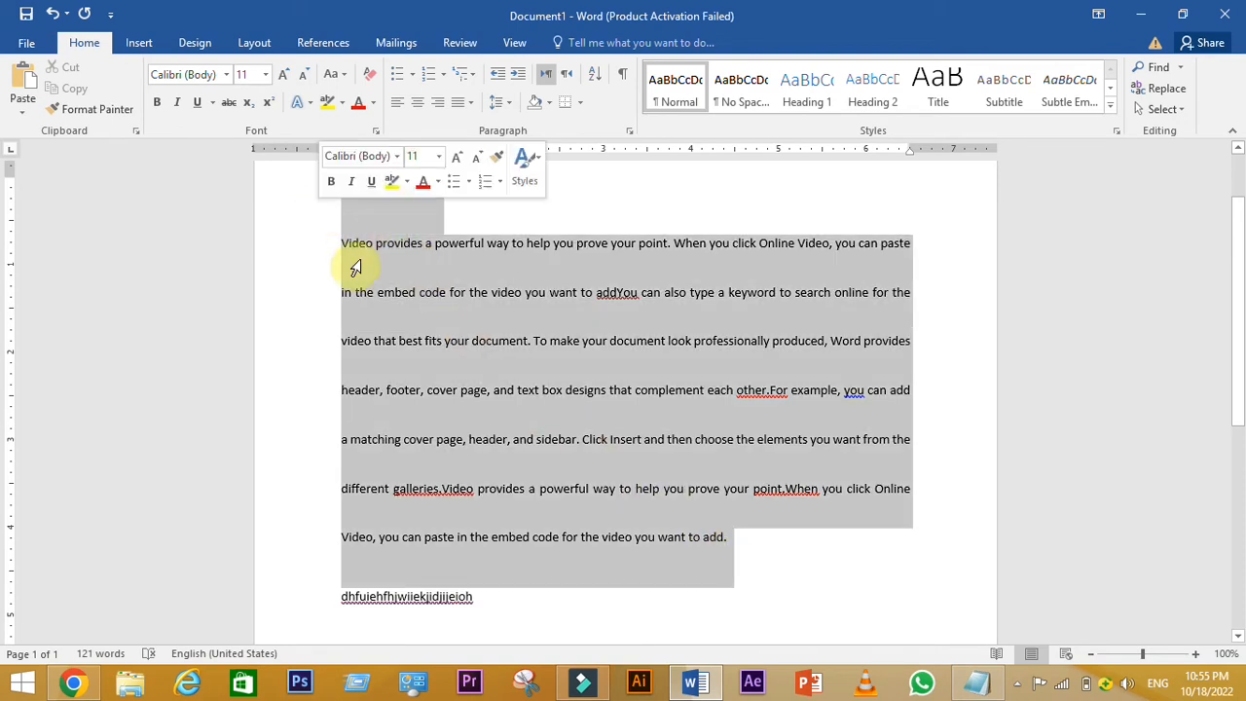
click(781, 556)
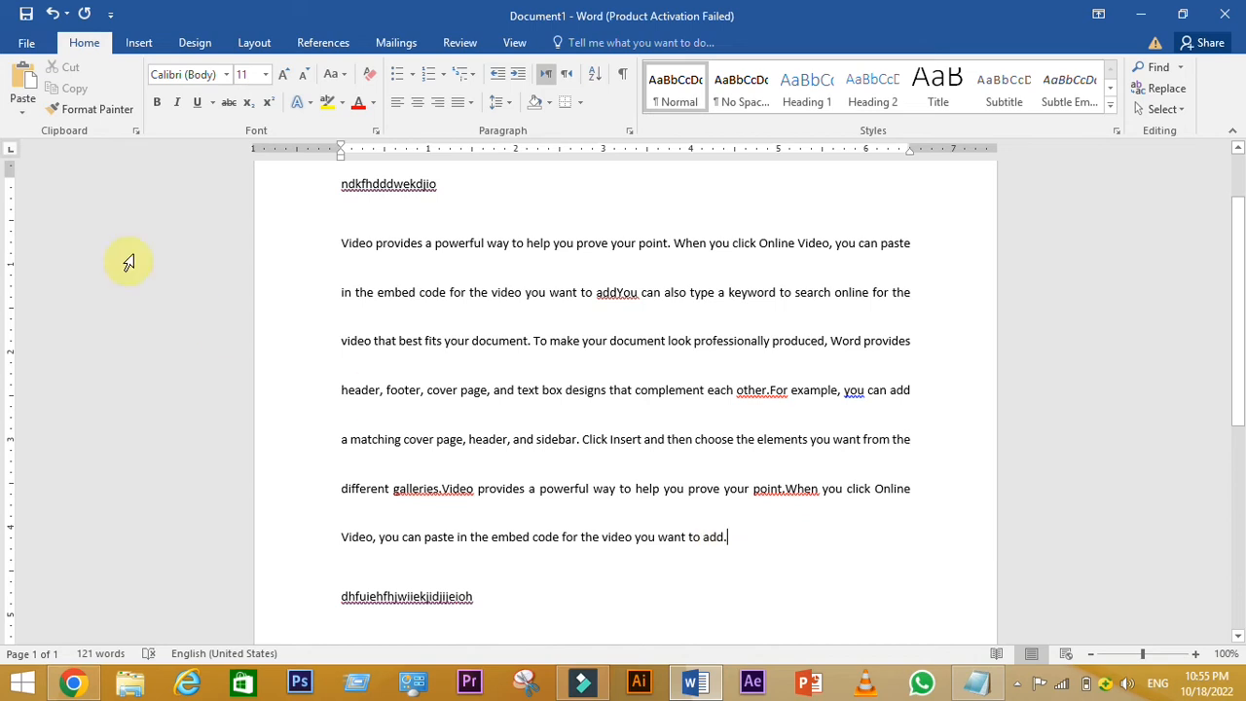
- Preview the Remove Space After Paragraph option on the main paragraph without applying it
click(508, 100)
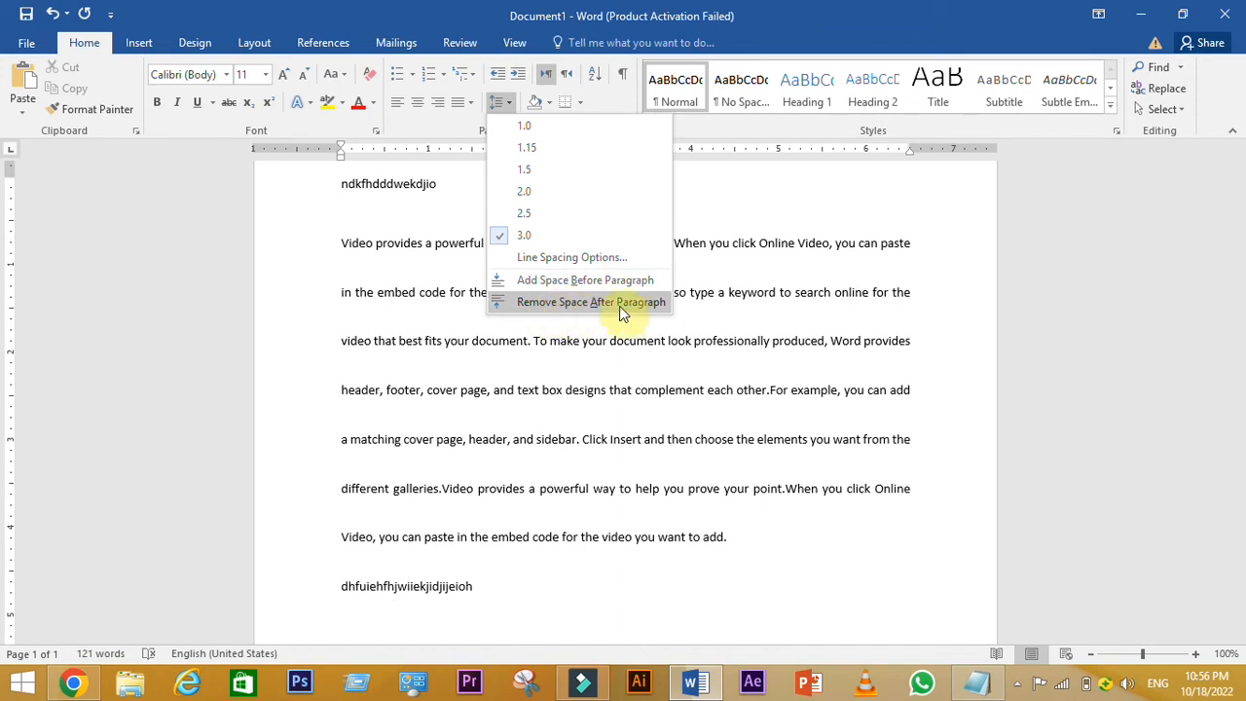
click(798, 551)
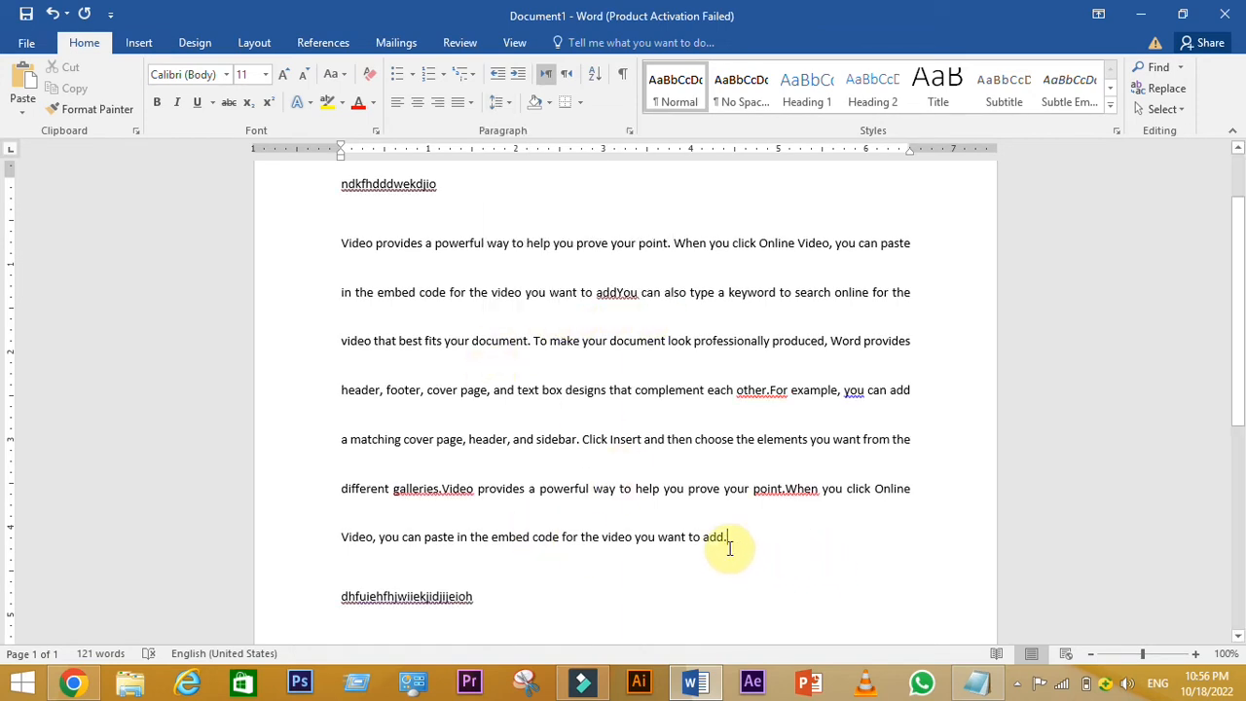
- Undo the alignment and spacing changes and paste the copied text twice below the last line
key(ctrl+z)
key(ctrl+v)
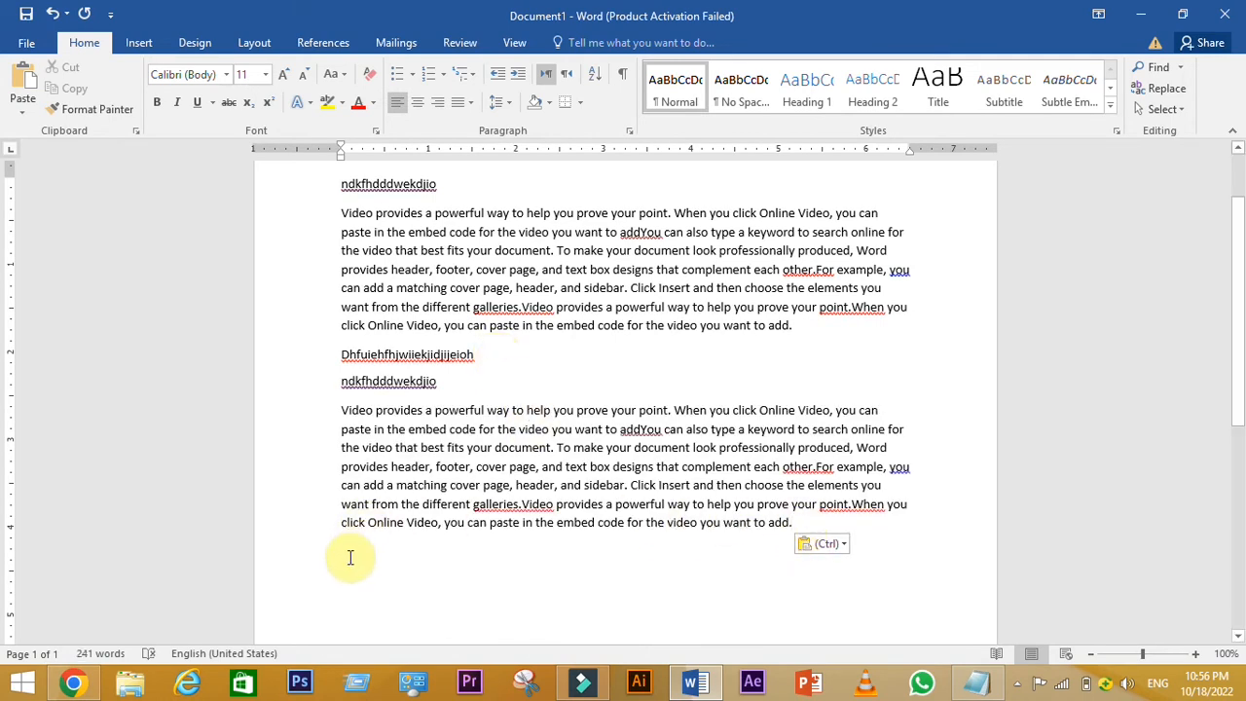
key(ctrl+v)
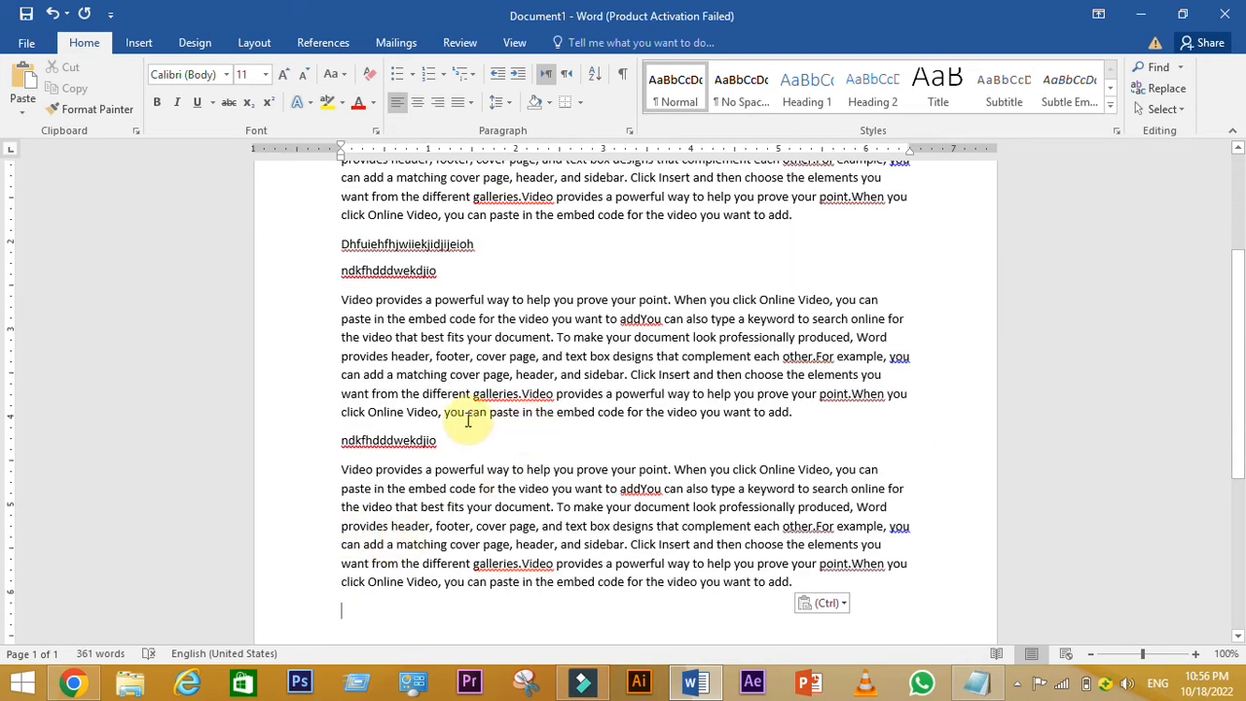
- Select from "can add a matching" in the first paragraph through the third "ndkfhdddwekdjio" line and preview removing space after paragraphs
drag(458, 444, 320, 312)
scroll(348, 302, up, 2)
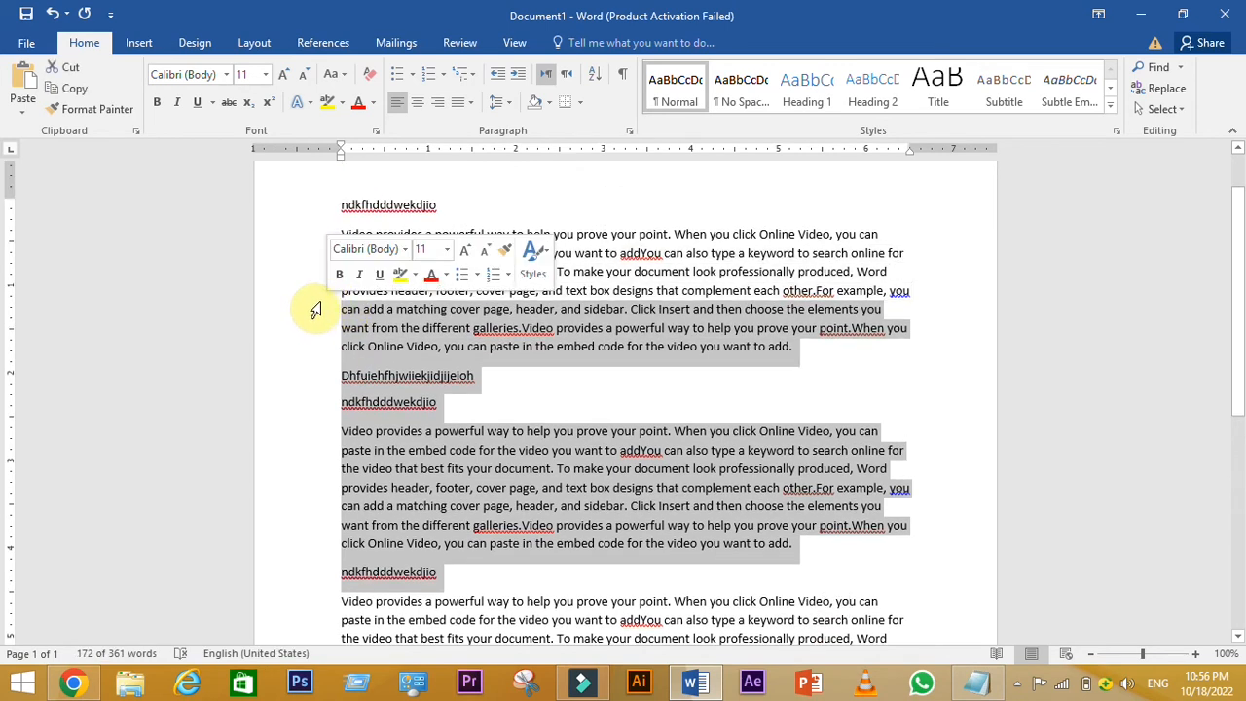
click(513, 104)
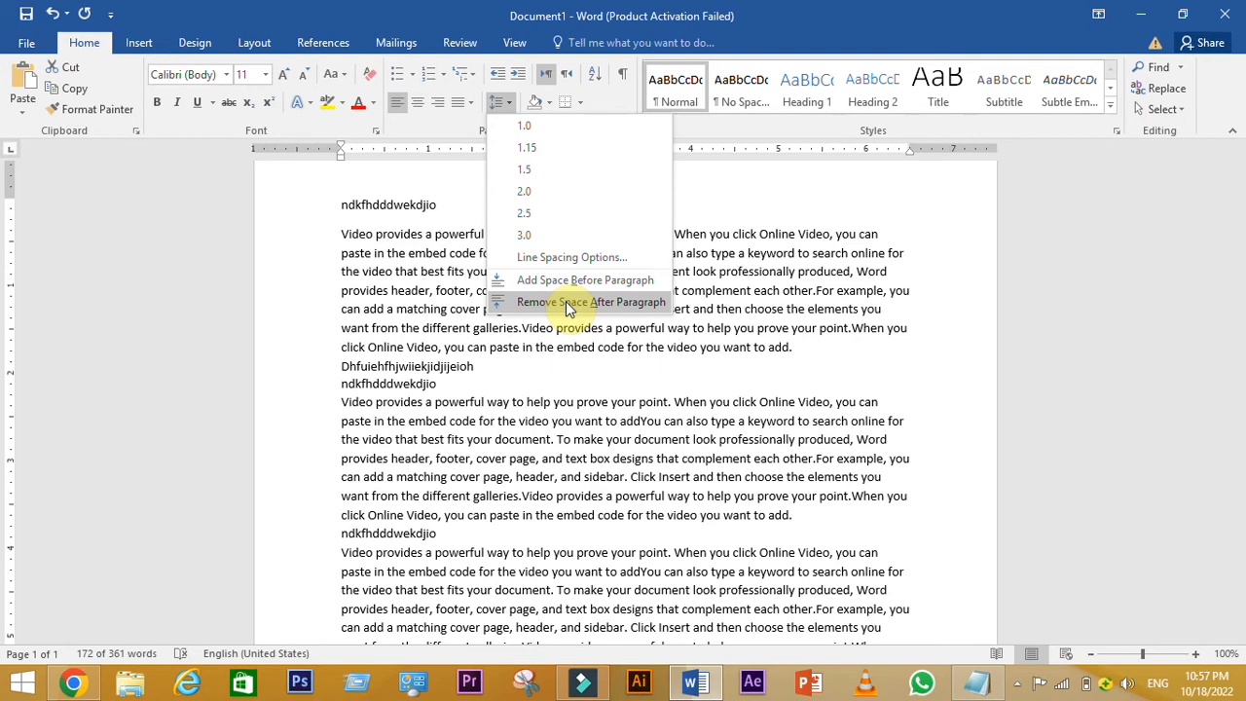
key(Escape)
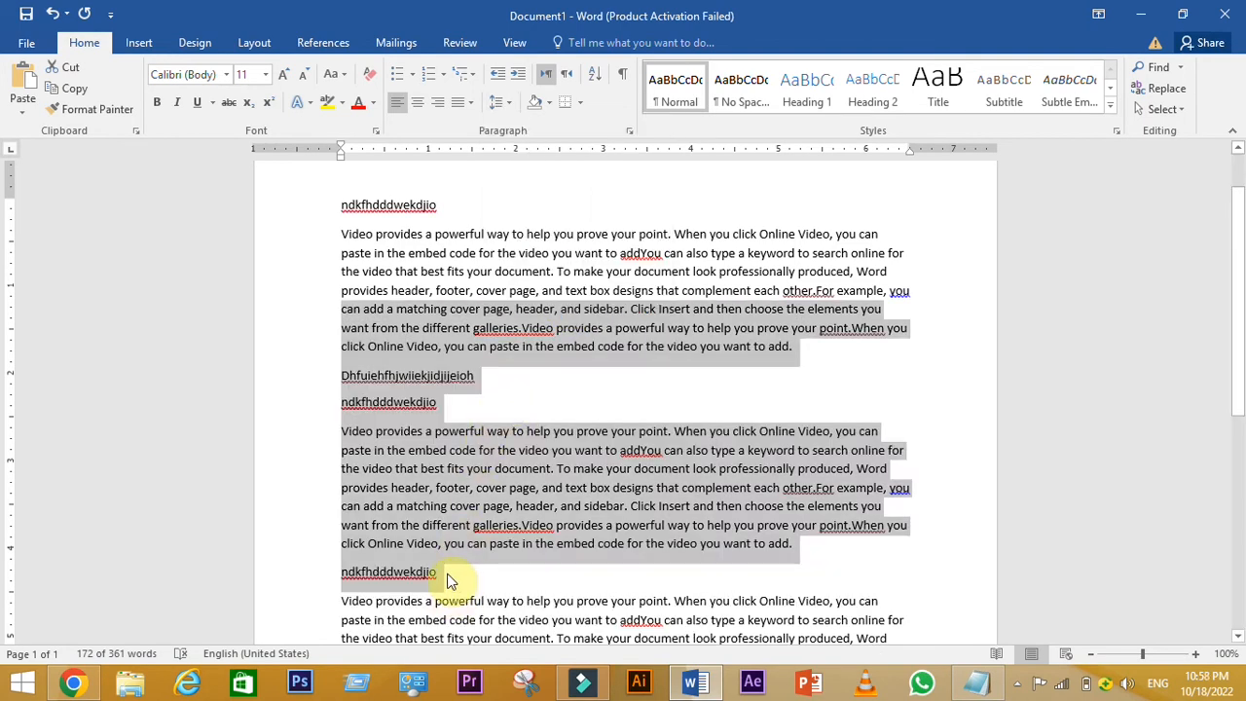
- Move the selected block of text to the start of the first paragraph
drag(450, 581, 346, 252)
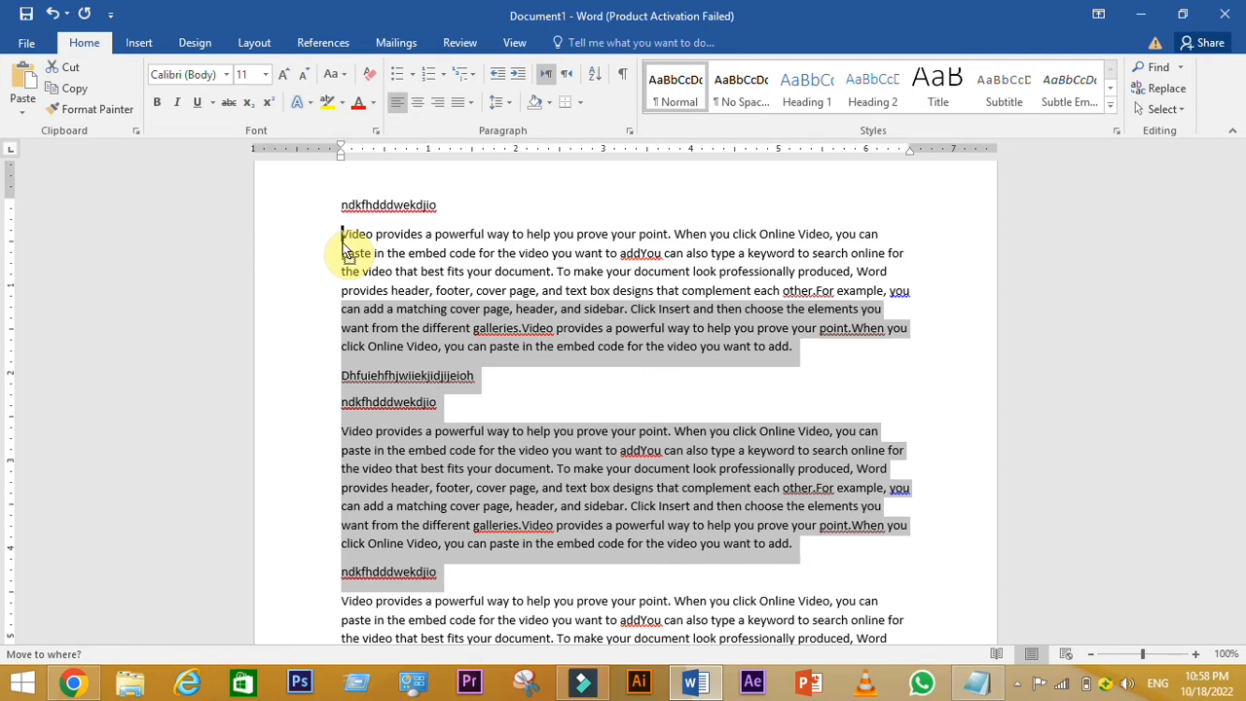
drag(346, 252, 342, 245)
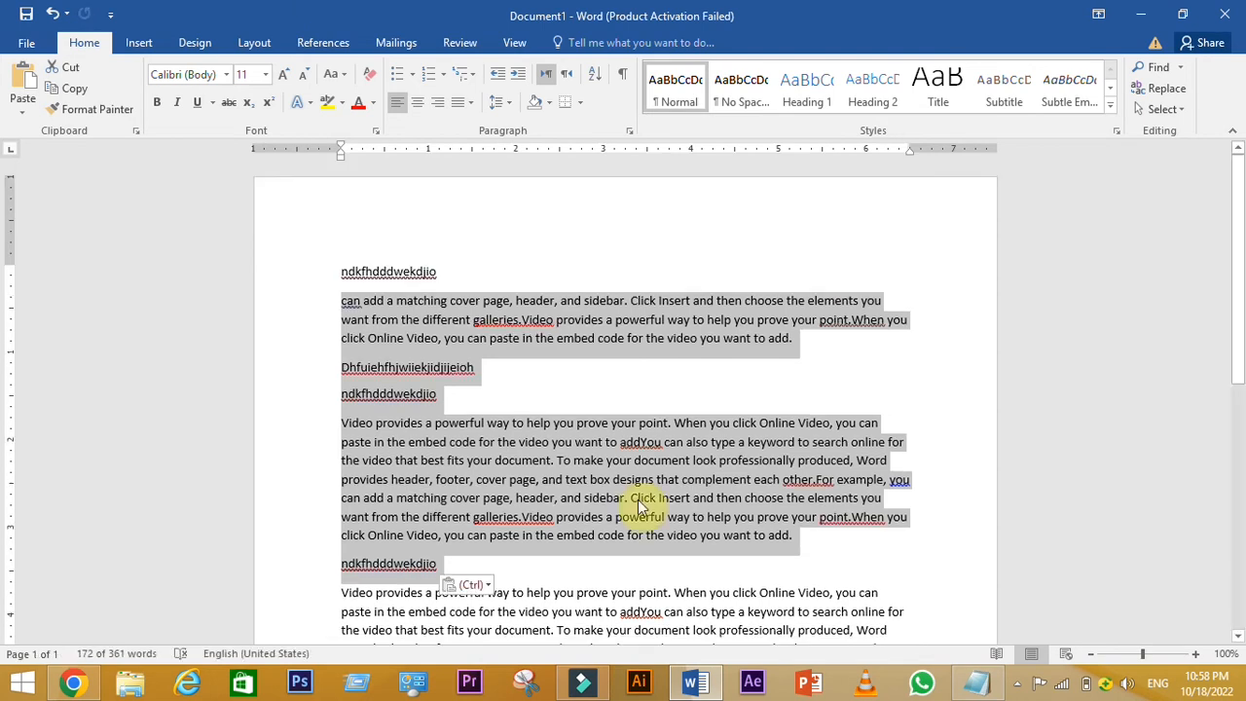
- Add space before the selected paragraphs and remove that space again
click(509, 103)
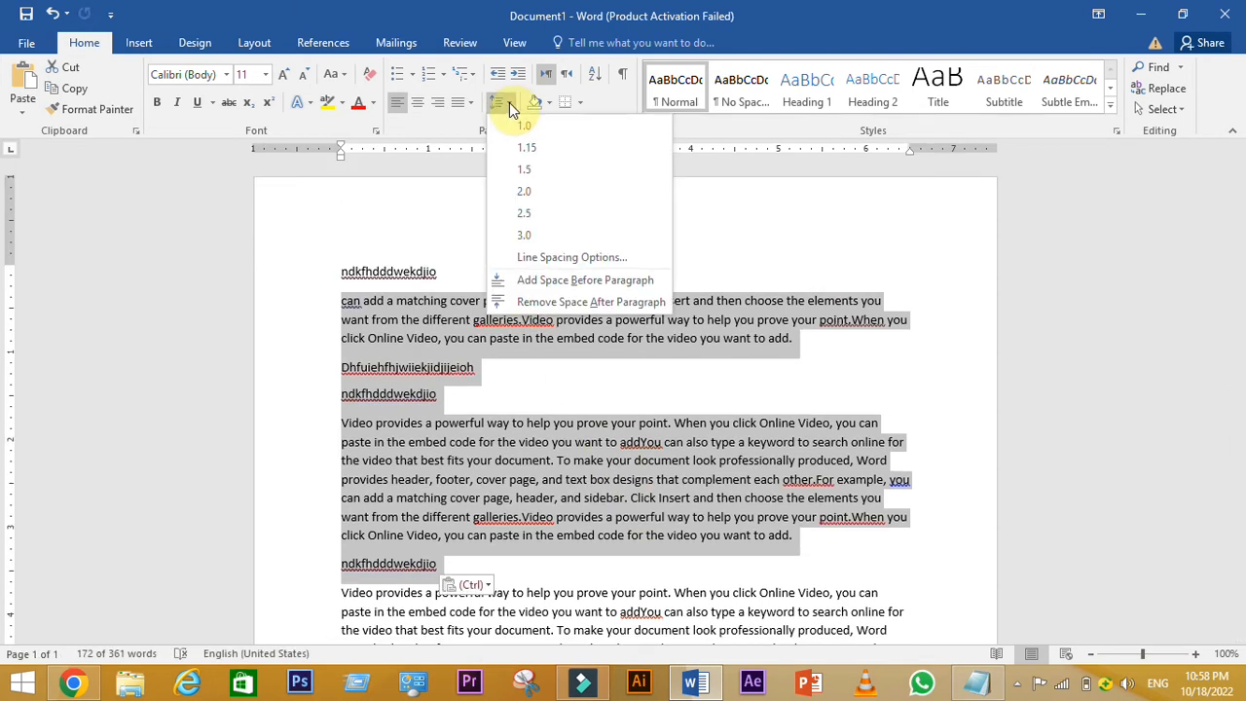
click(569, 281)
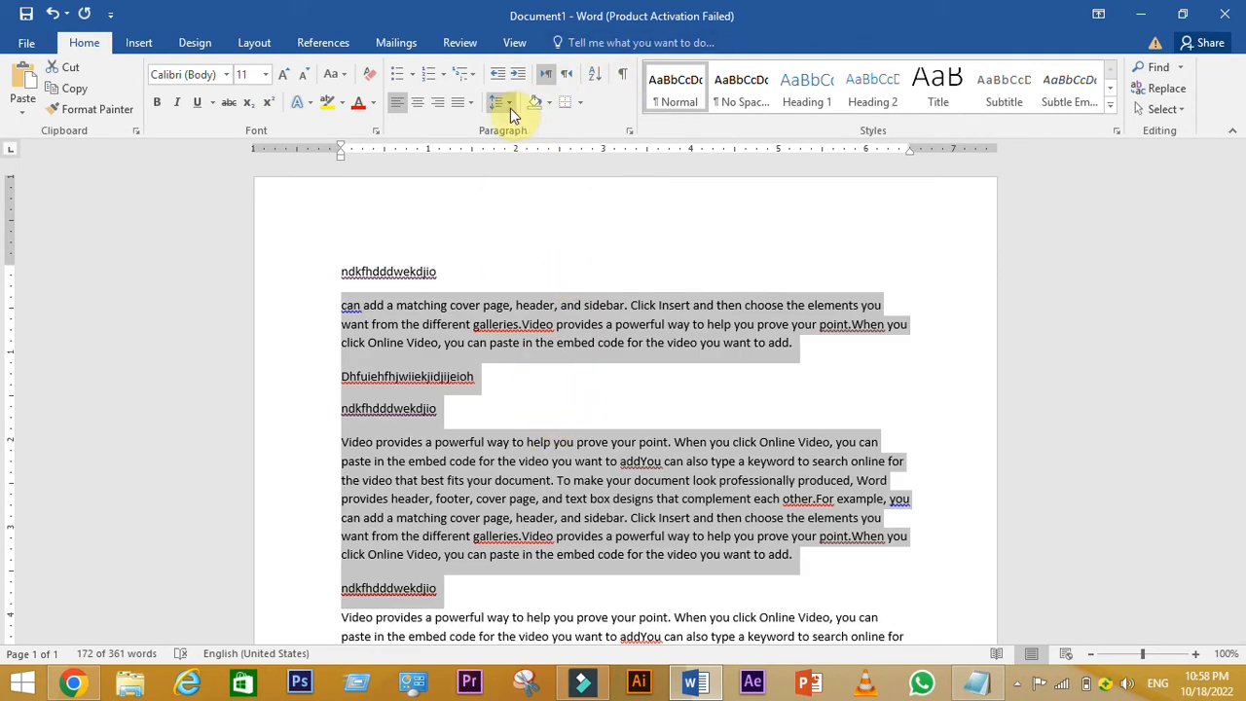
click(510, 108)
click(571, 283)
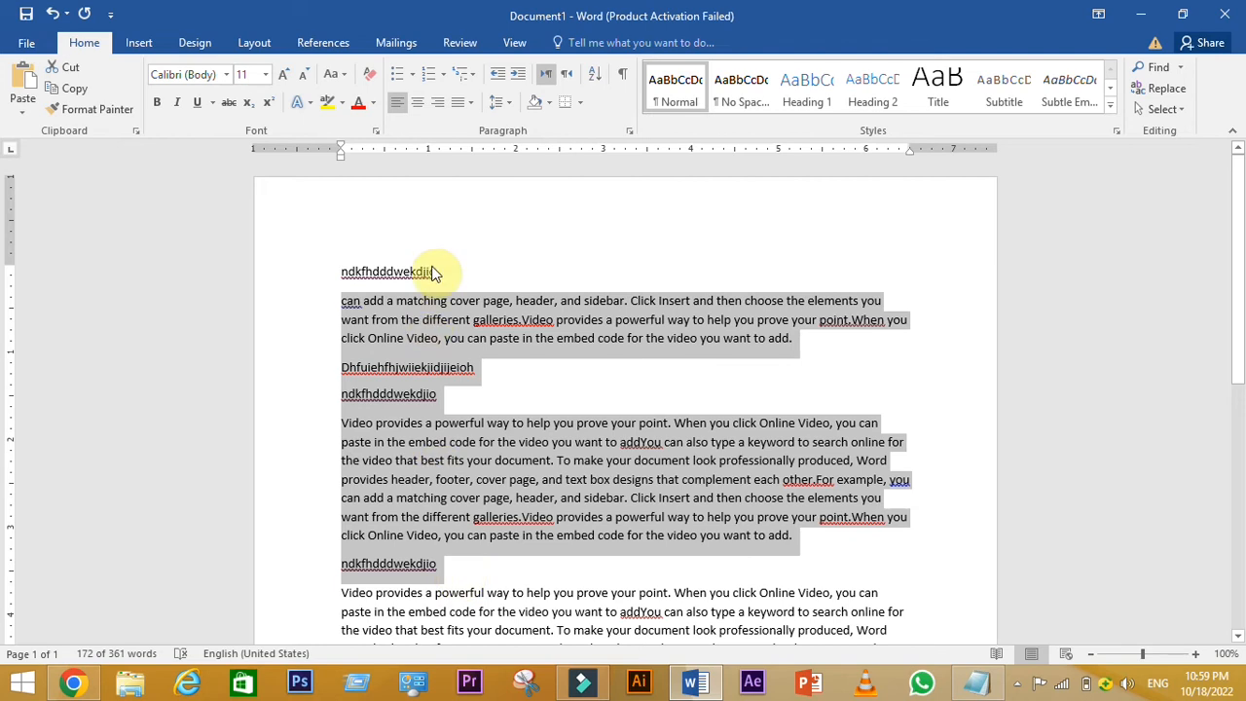
- Select from the first line through the third "ndkfhdddwekdjio" line, remove the space after these paragraphs and add it back
click(446, 569)
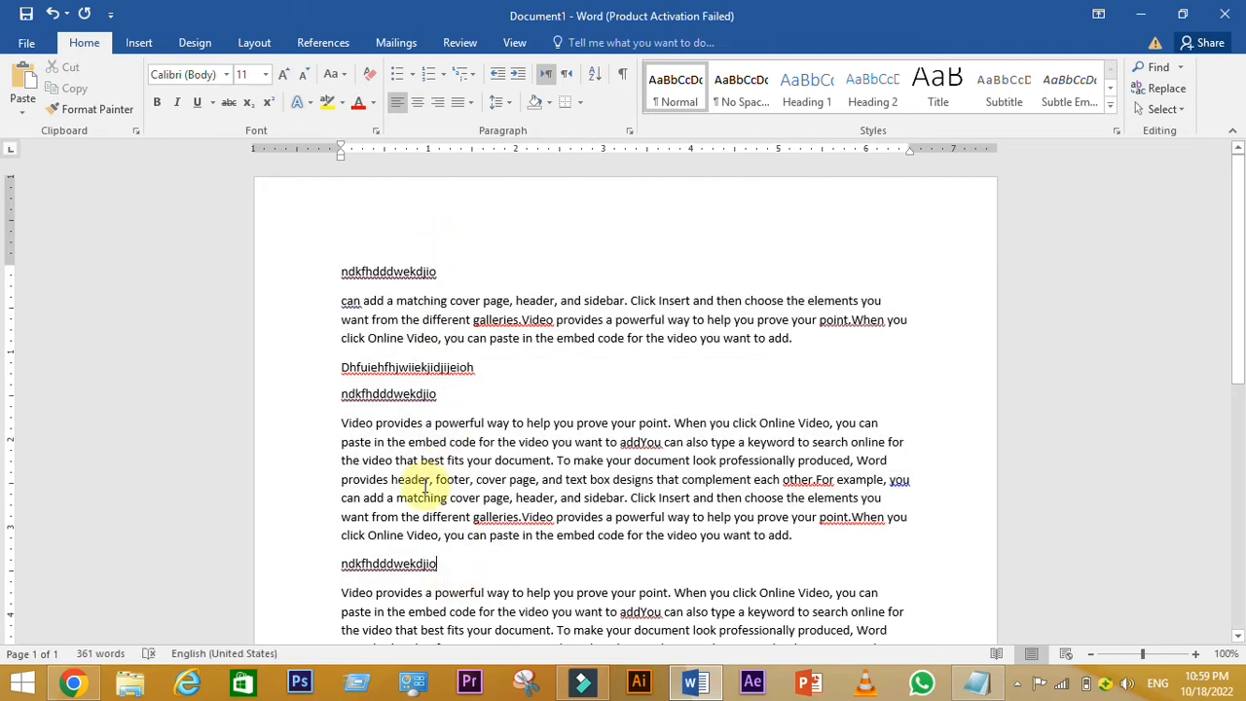
drag(437, 576, 328, 251)
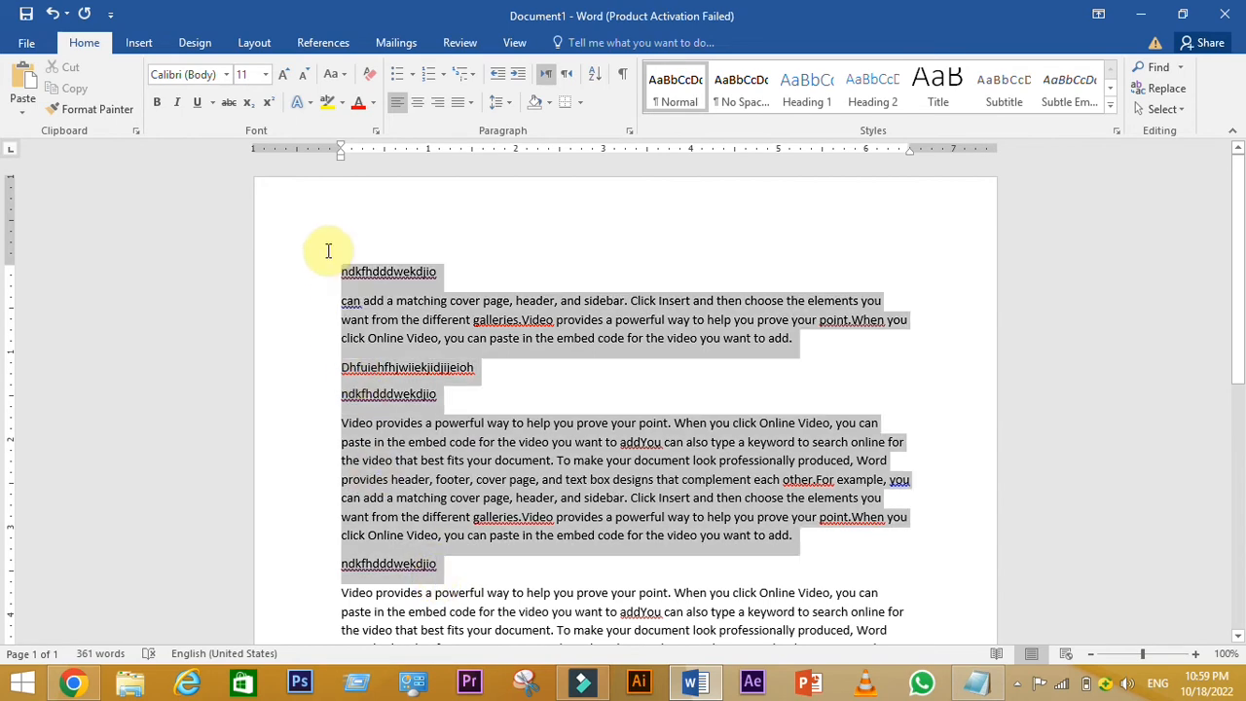
click(508, 101)
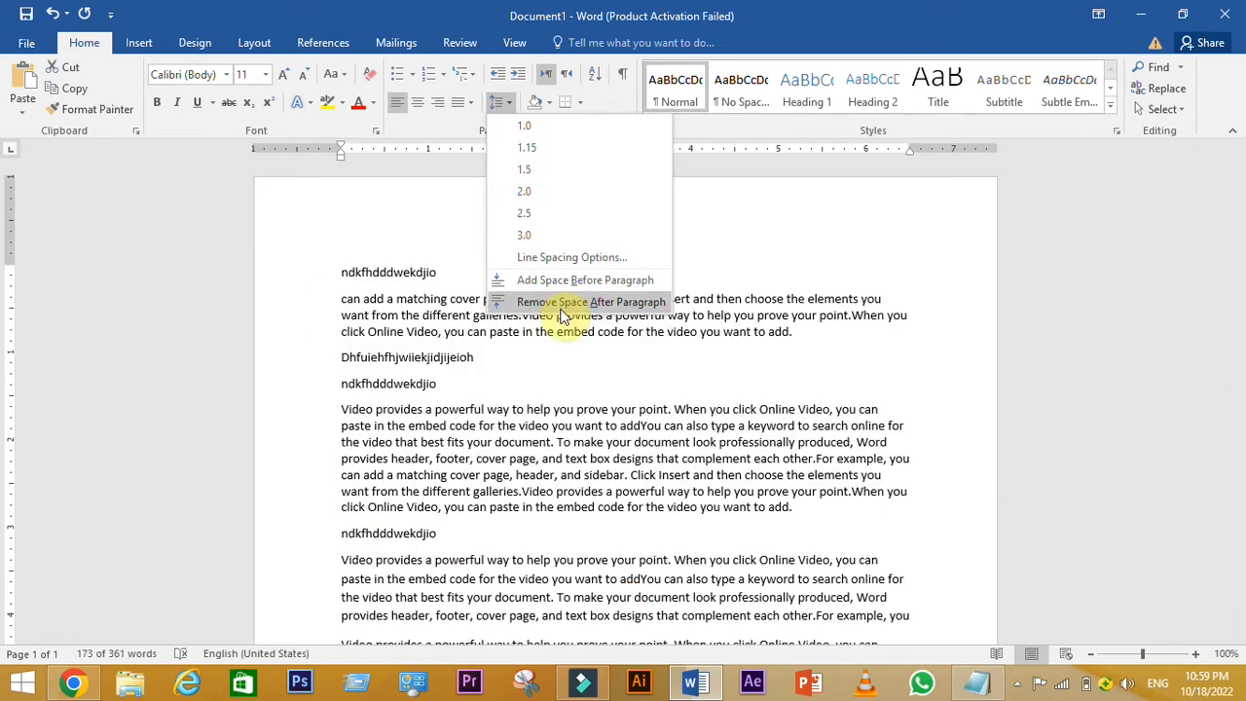
click(562, 305)
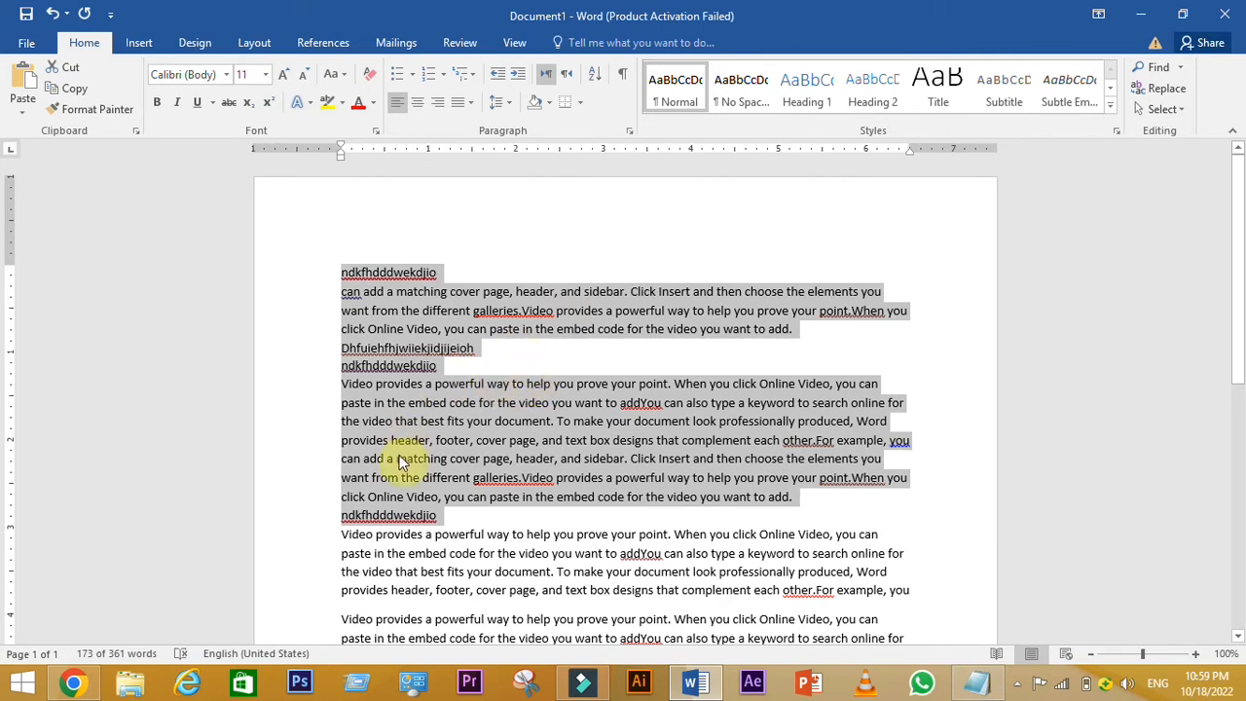
click(509, 102)
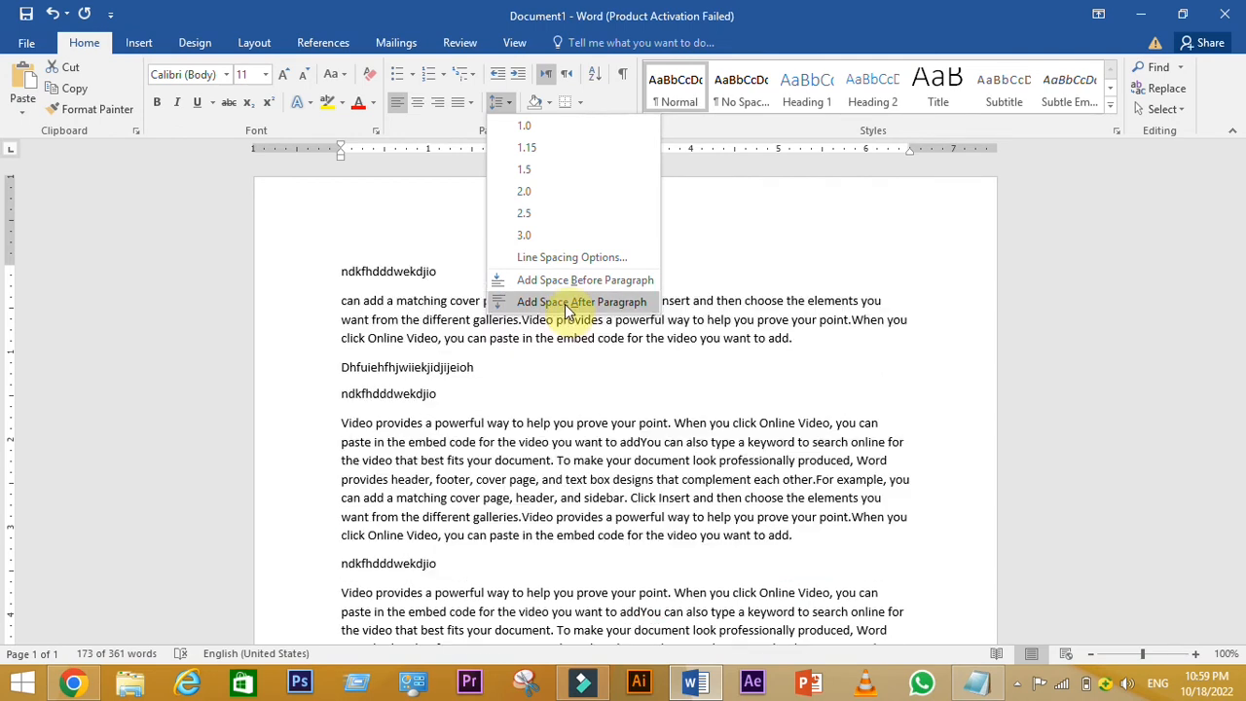
click(564, 302)
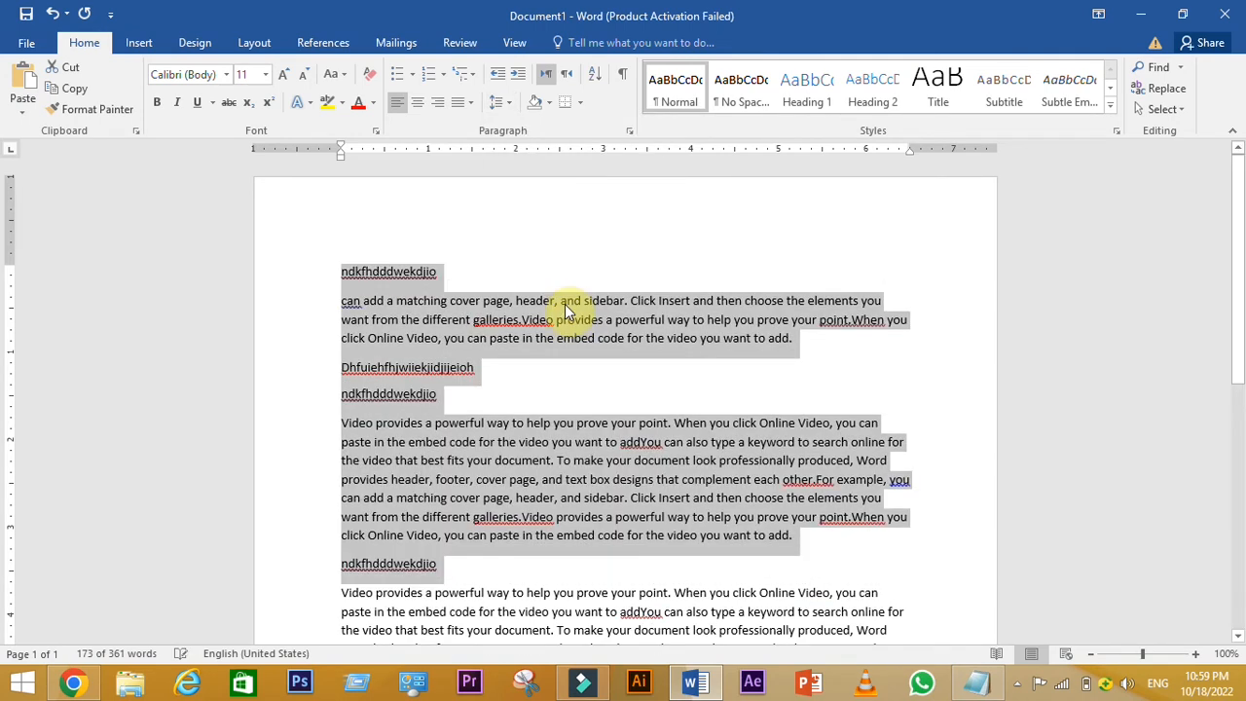
- For the text from the first line through the long "Video provides" paragraph, add space before paragraphs and remove space after them
click(560, 241)
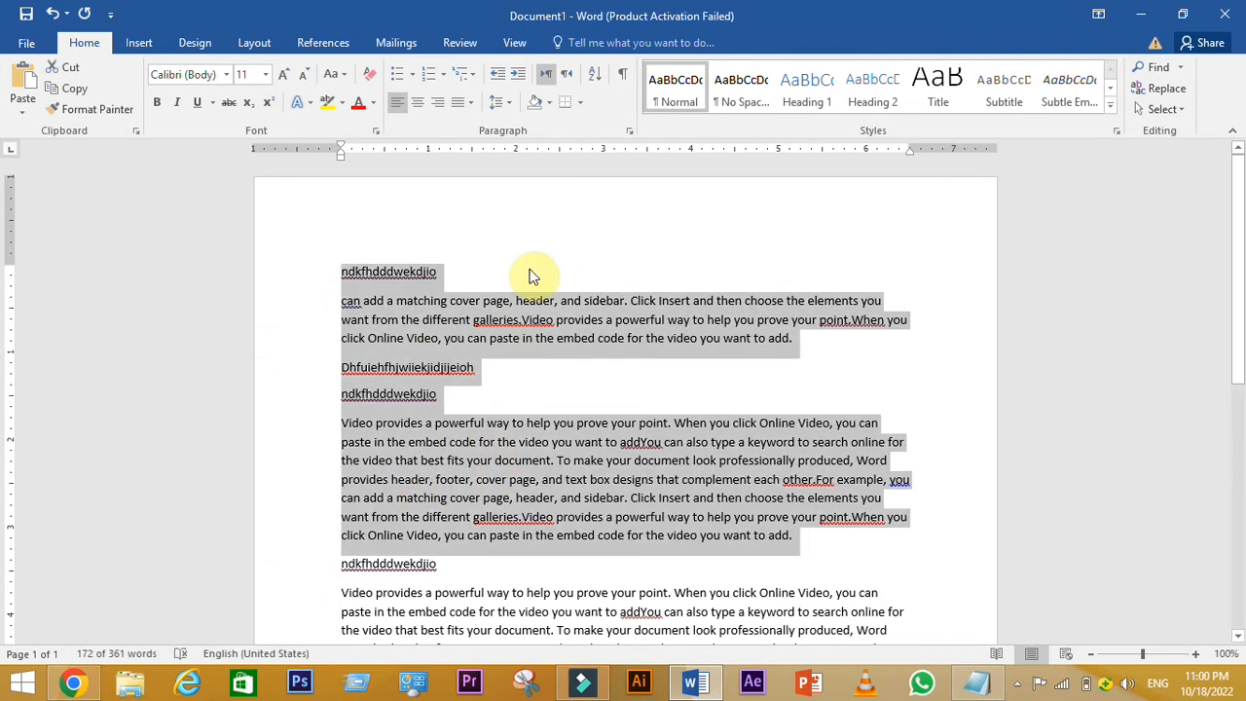
click(513, 103)
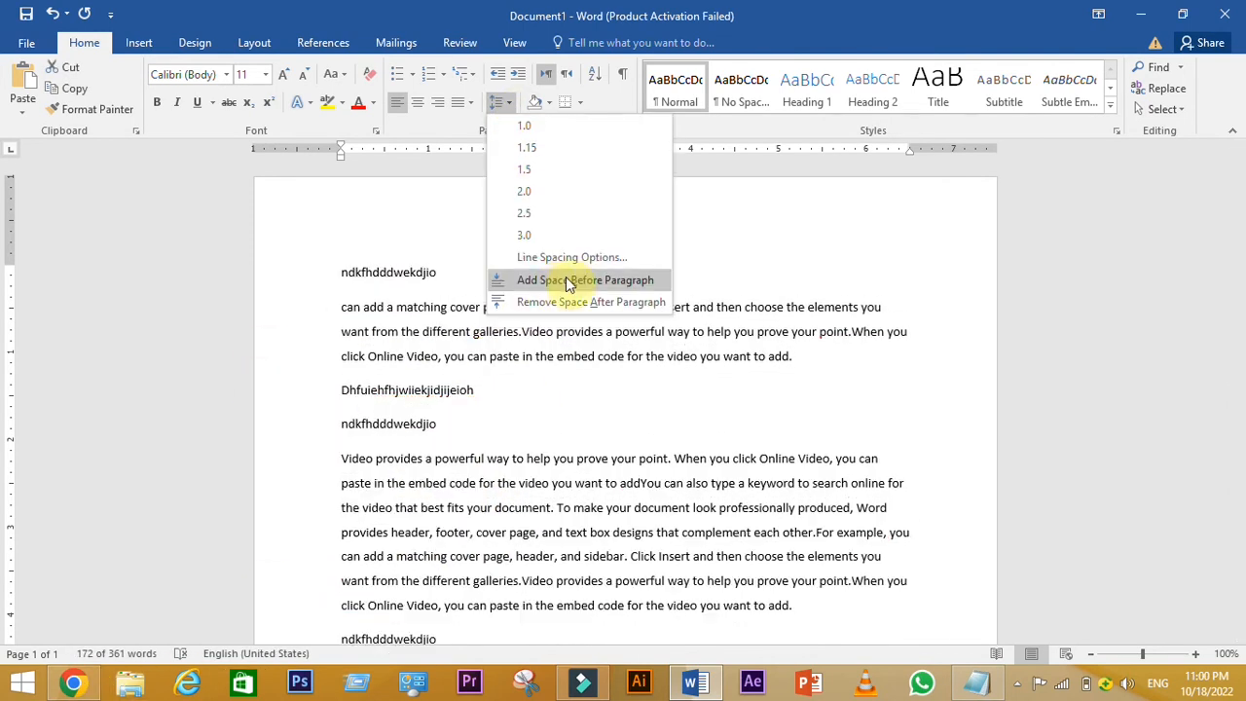
click(568, 284)
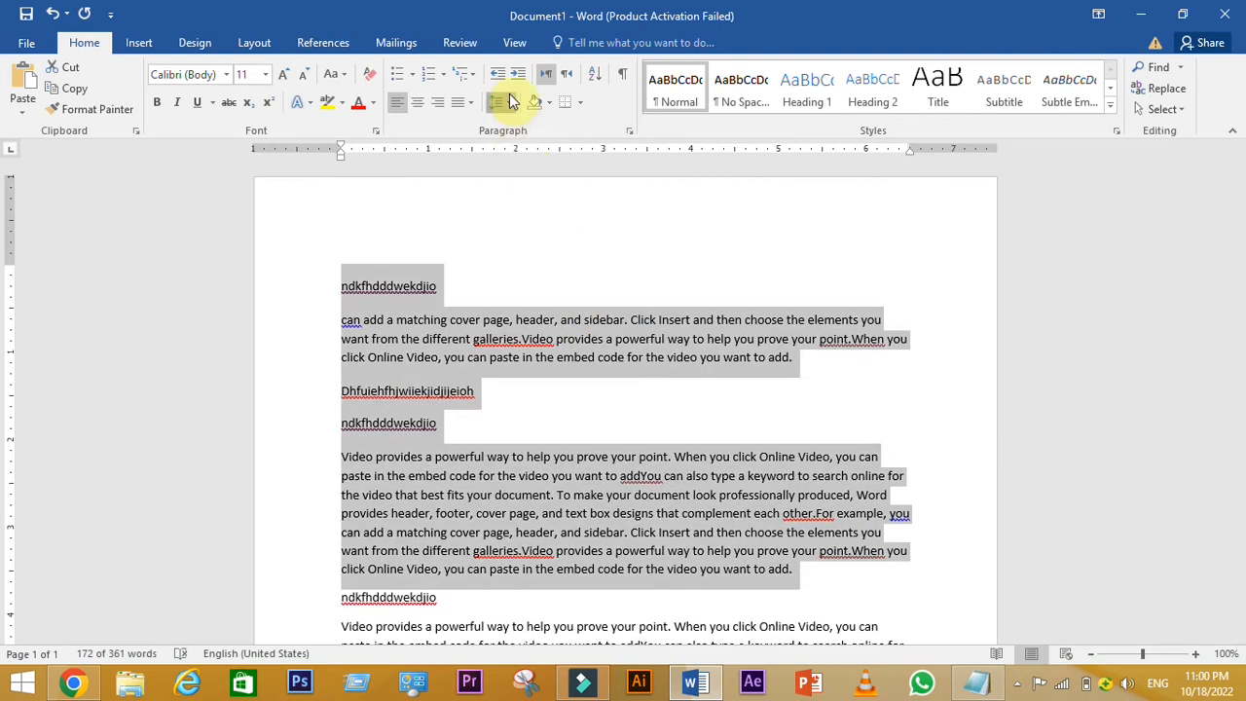
click(512, 103)
click(574, 303)
- Remove the space before the selected paragraphs, add it back and clear the selection
click(513, 103)
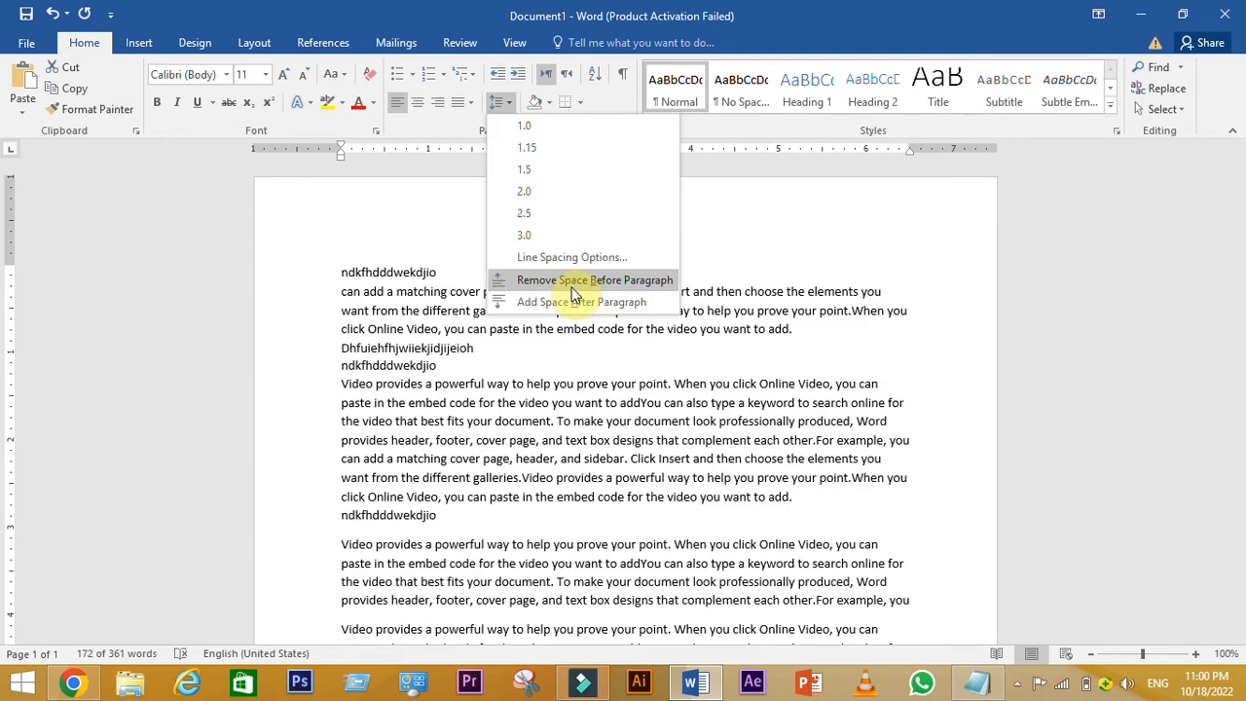
click(560, 280)
click(509, 103)
click(560, 278)
click(601, 234)
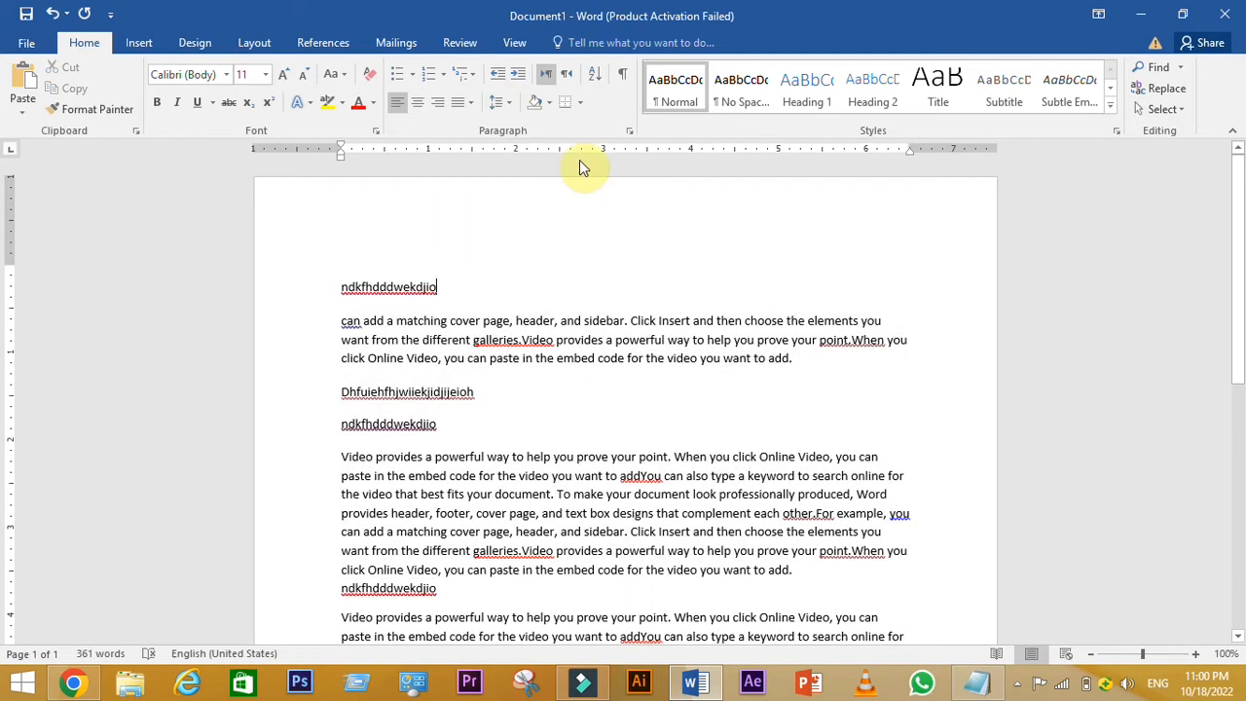
- Shade the text from "can add a matching" through the third "ndkfhdddwekdjio" line with light gray
click(549, 104)
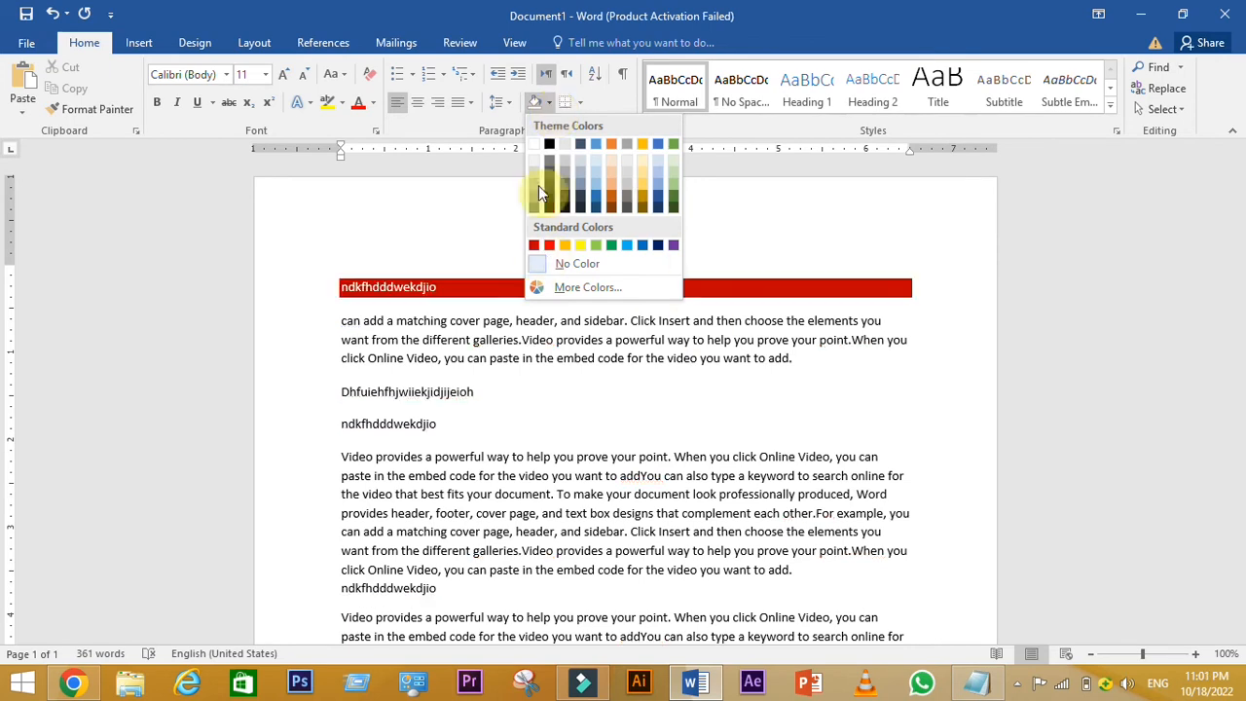
click(552, 104)
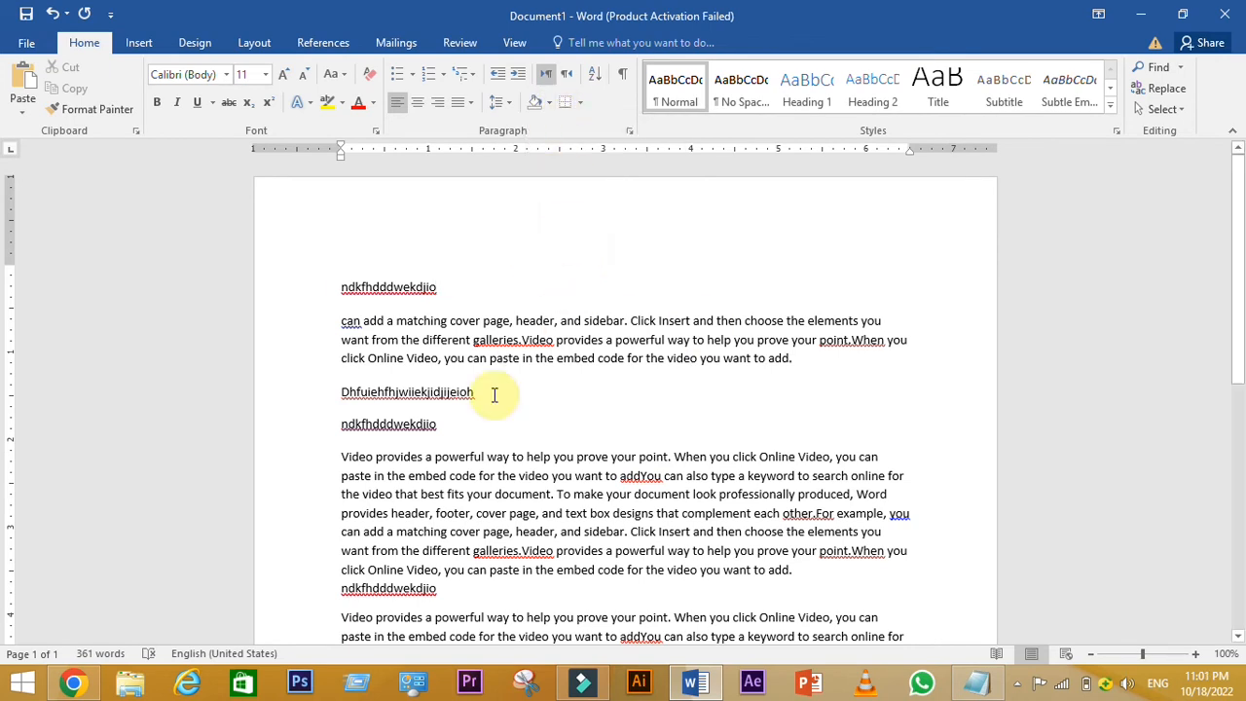
drag(438, 588, 340, 322)
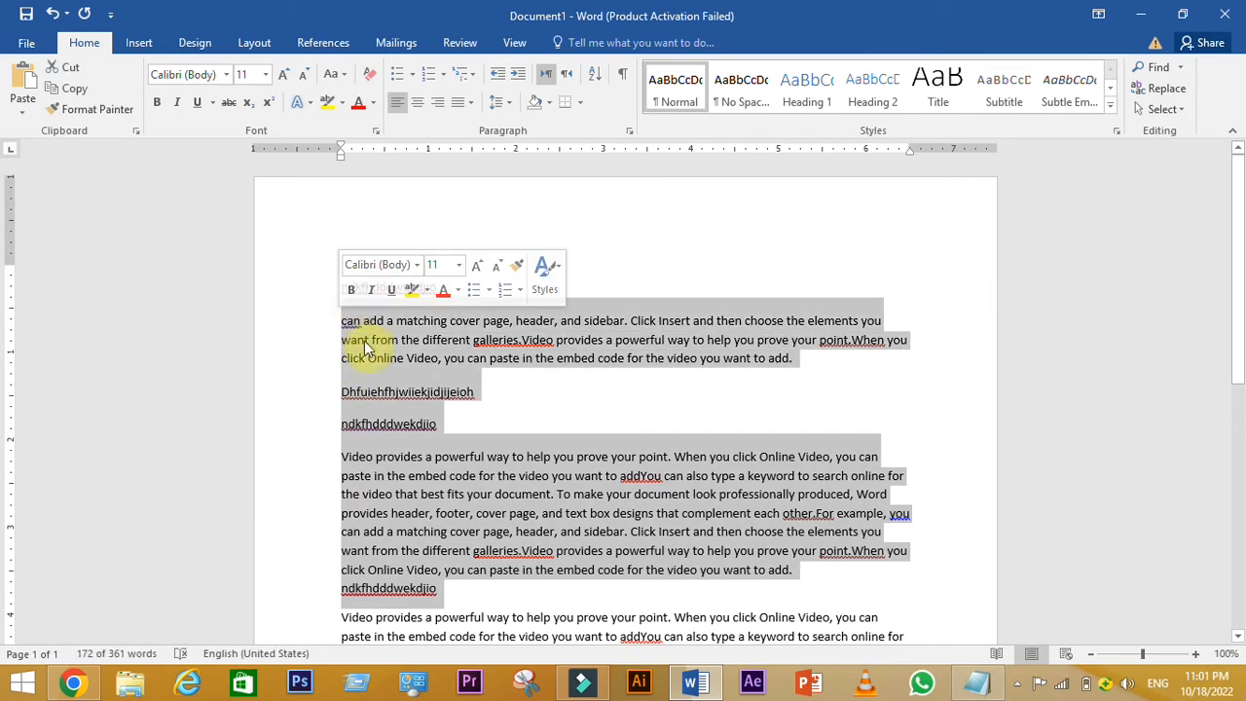
click(550, 104)
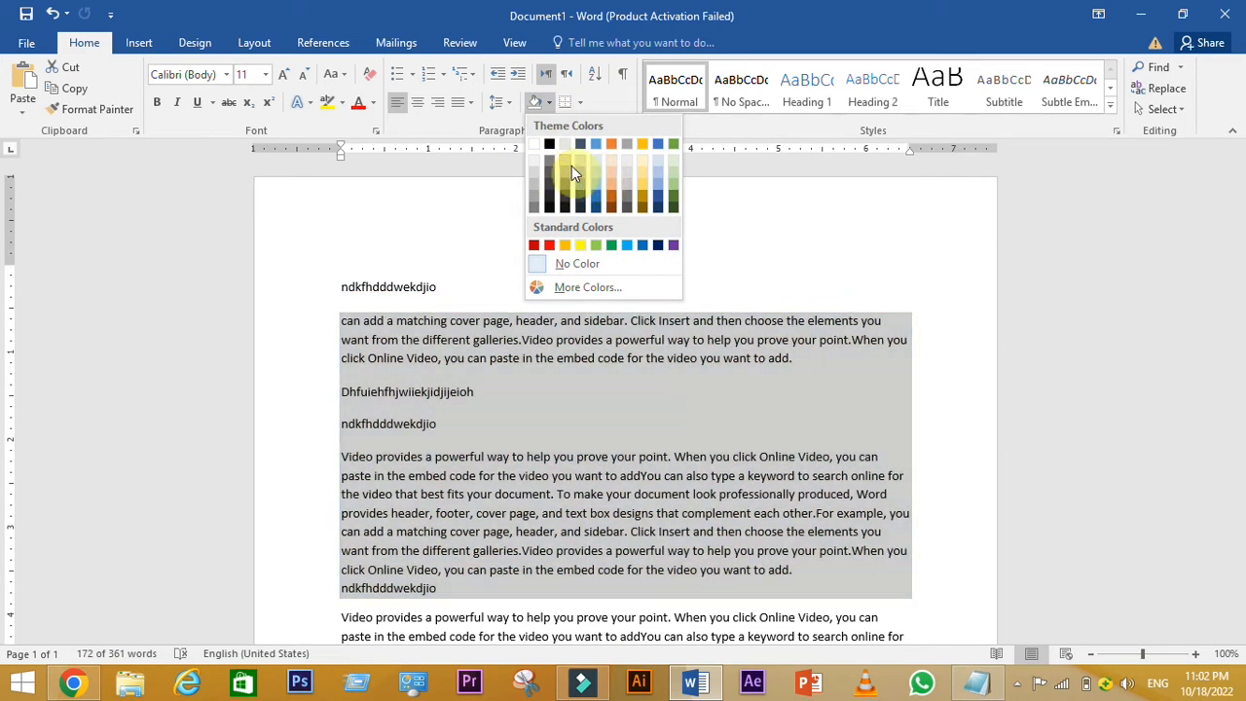
click(566, 160)
click(556, 263)
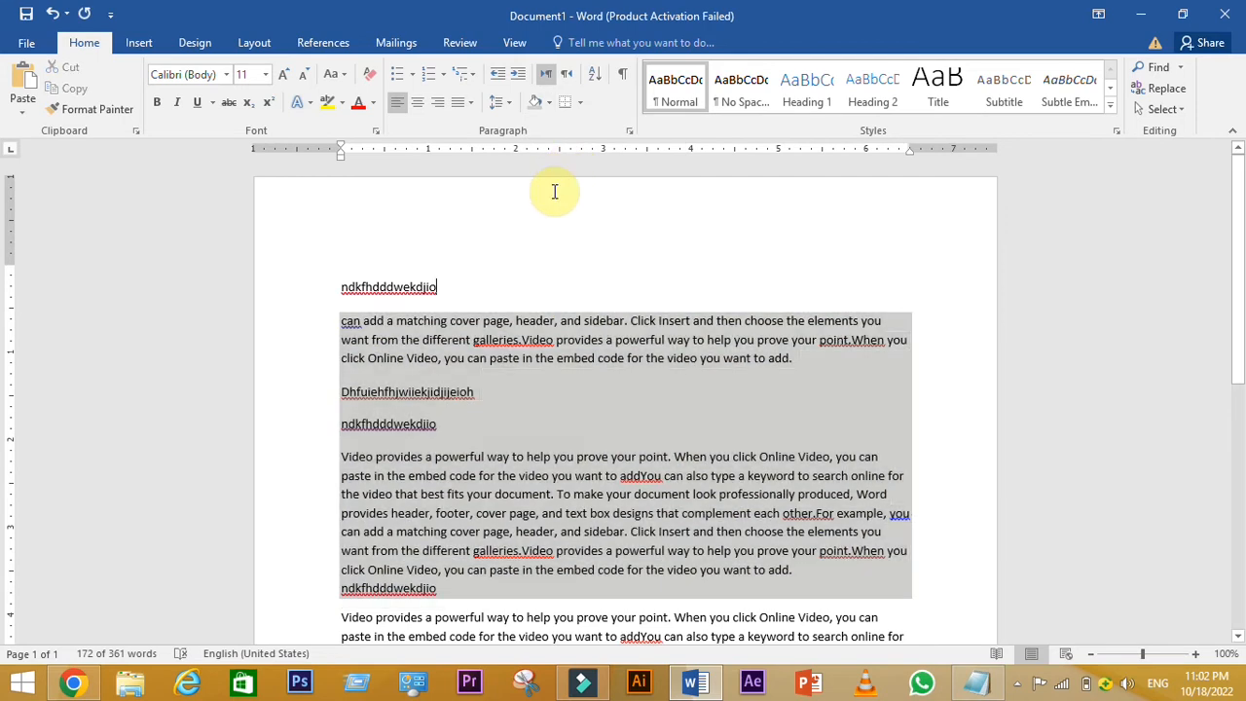
- Shade the gray block of paragraphs dark blue and reset its shading to No Color
drag(435, 587, 325, 320)
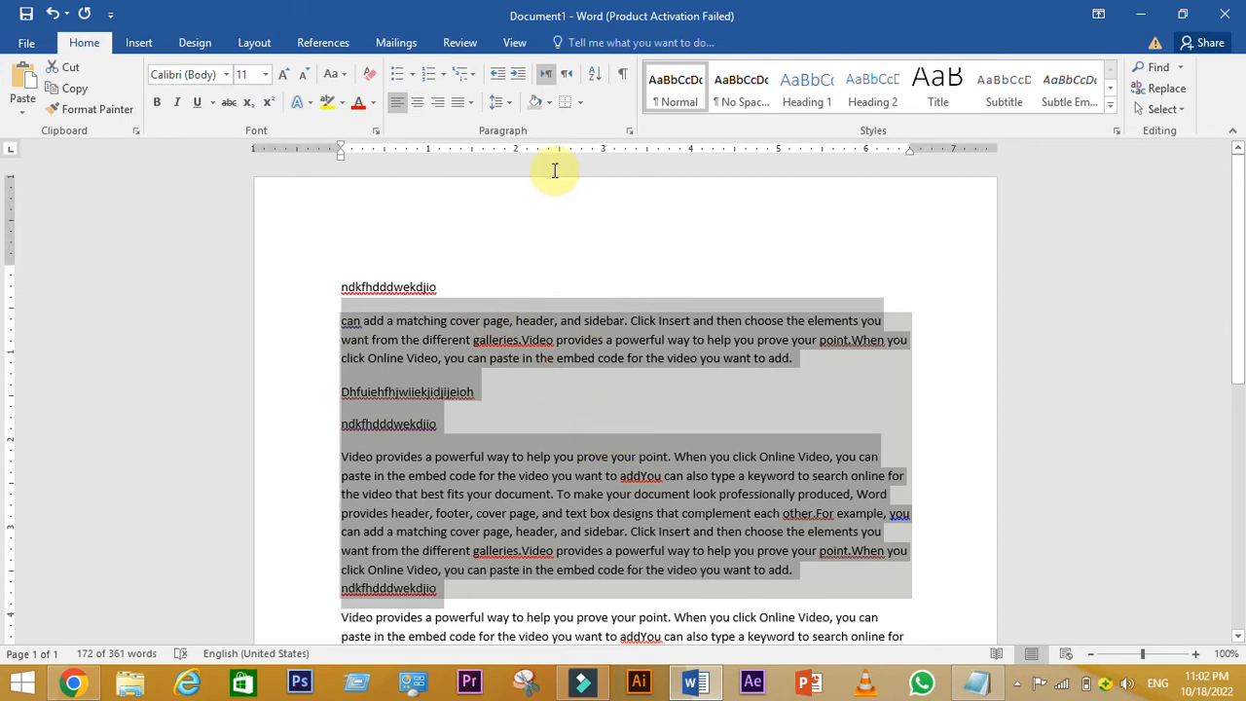
click(548, 100)
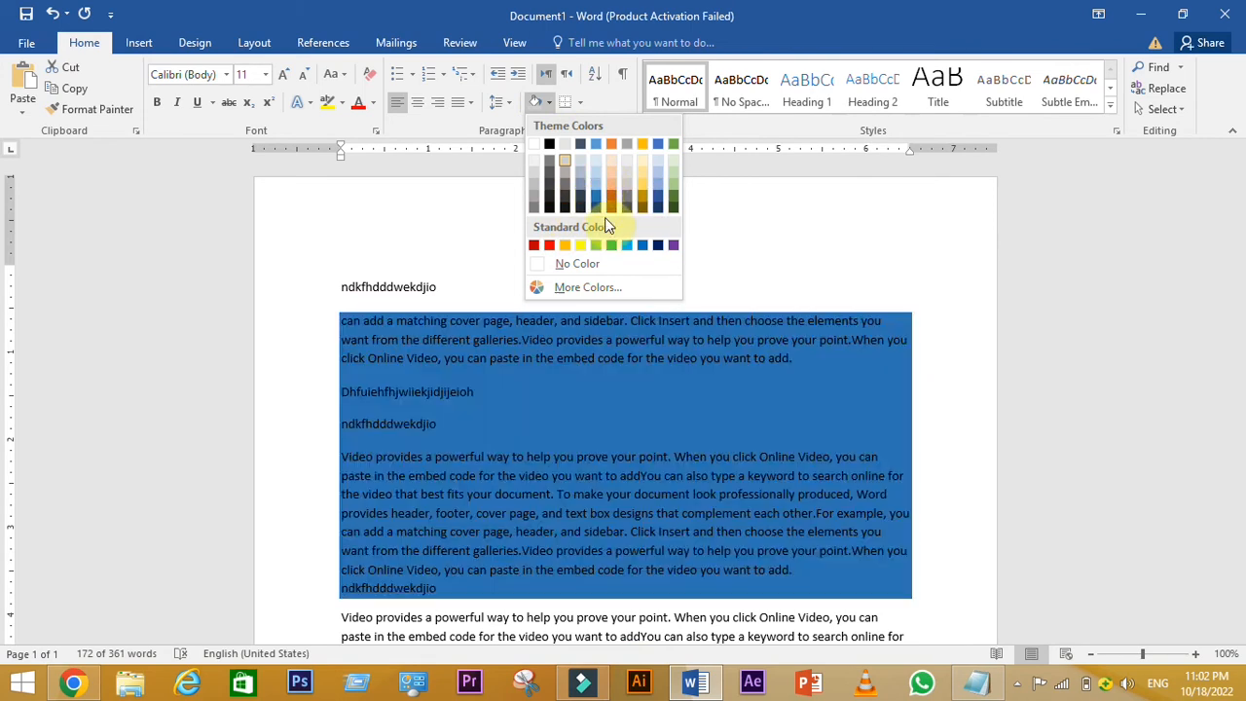
click(597, 207)
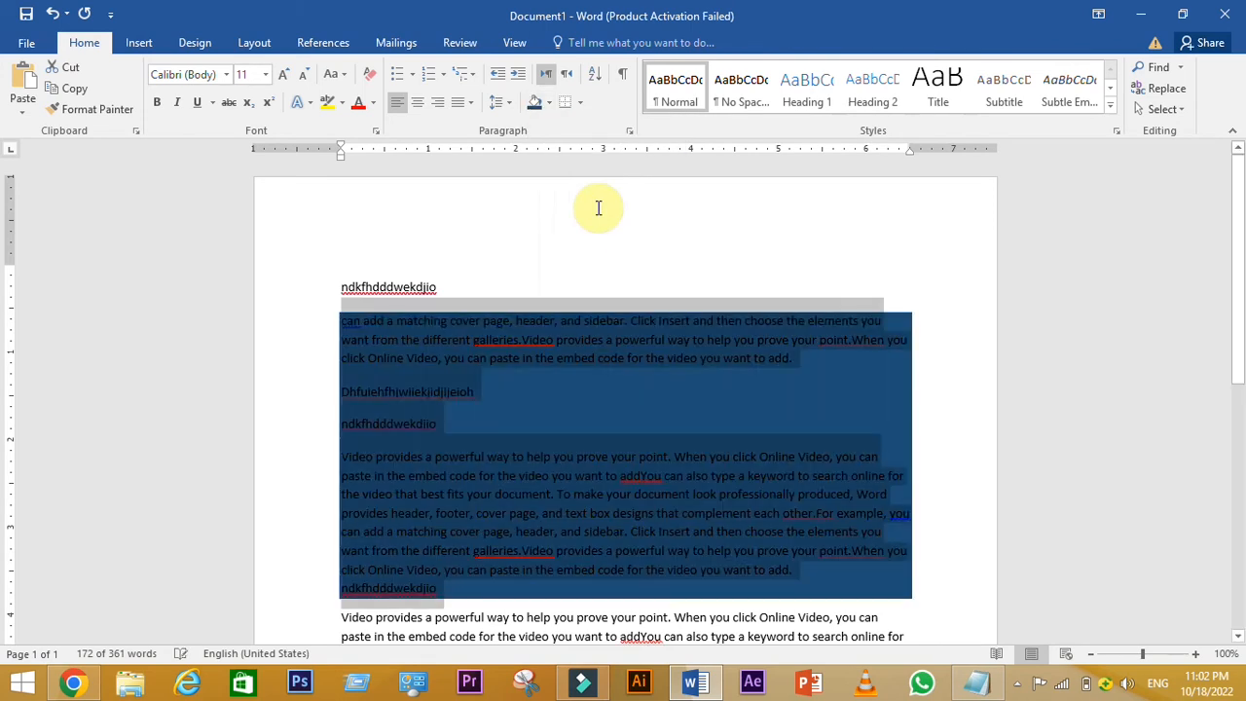
click(549, 103)
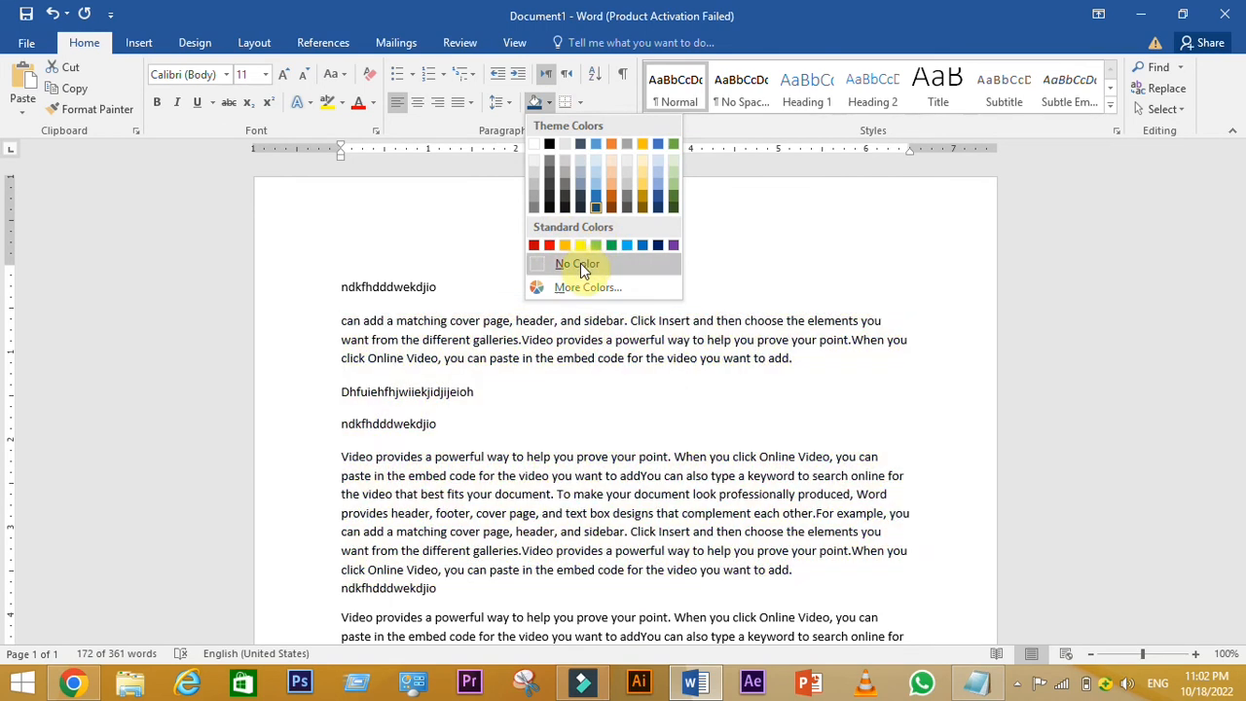
click(580, 263)
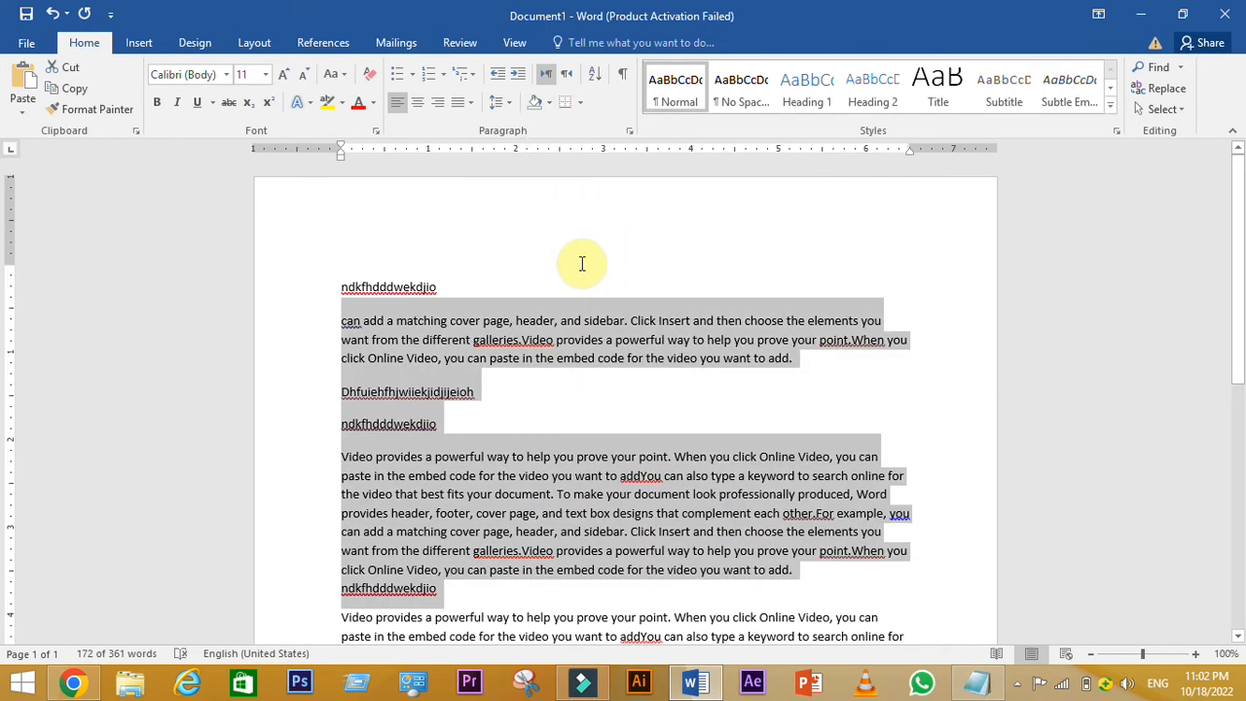
click(581, 263)
- Shade the text from the first "ndkfhdddwekdjio" line through the long "Video provides" paragraph with standard orange
drag(801, 566, 341, 284)
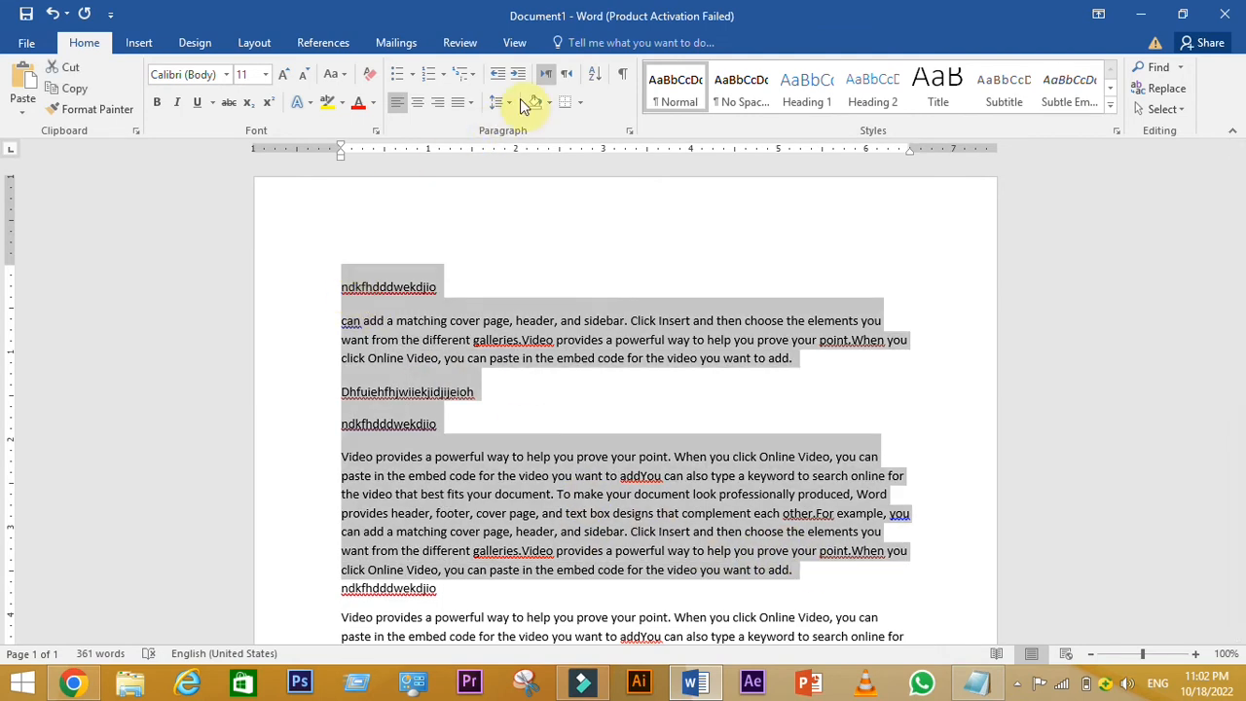
click(549, 102)
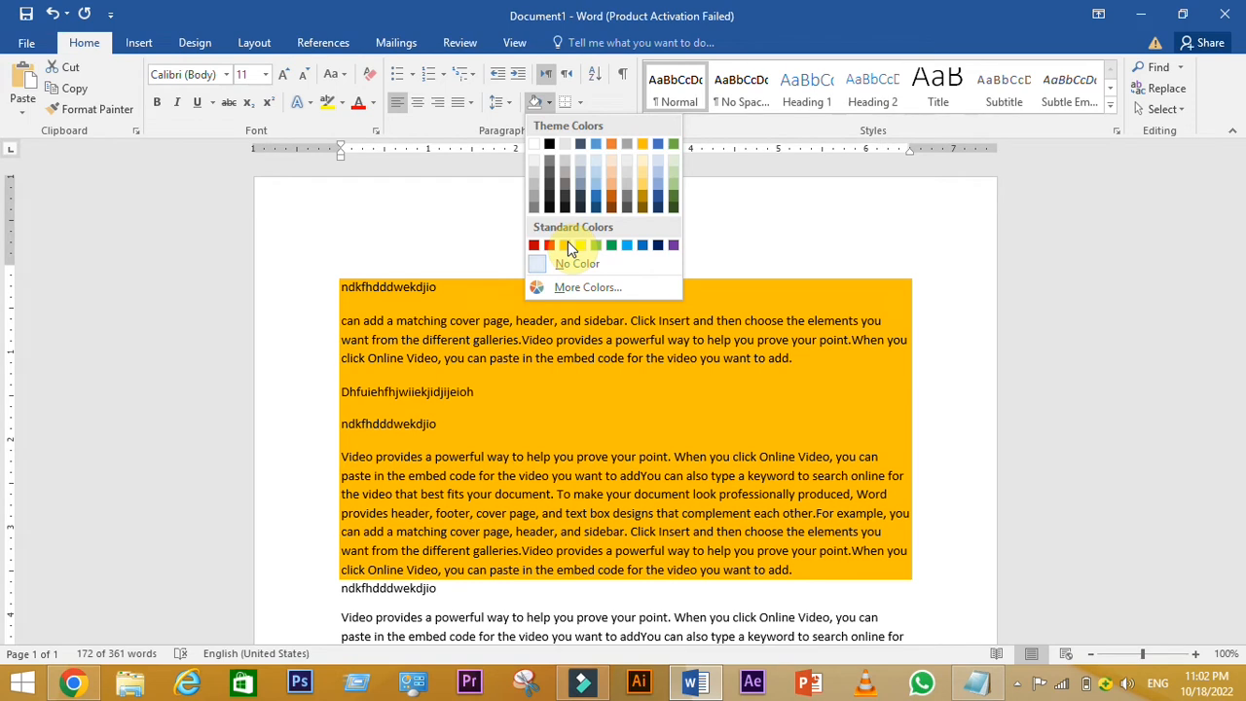
click(565, 245)
click(625, 470)
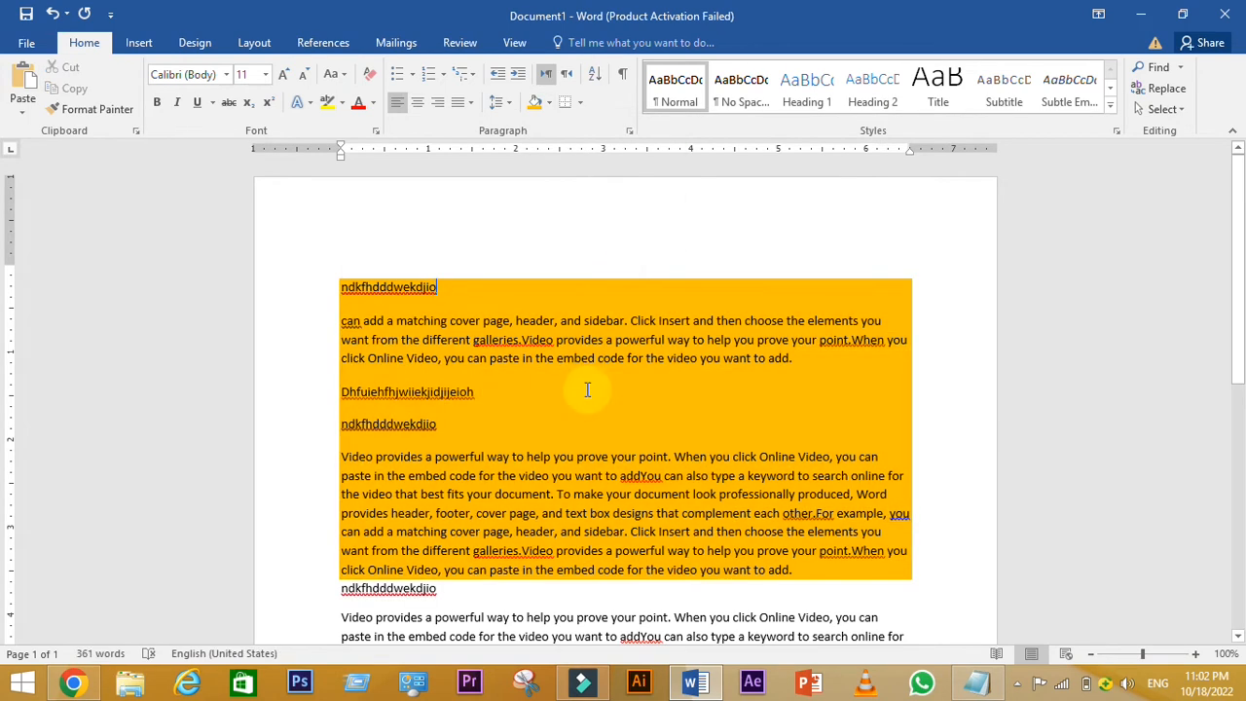
- Remove the shading from the "can add a matching cover page" paragraph only
drag(801, 571, 338, 319)
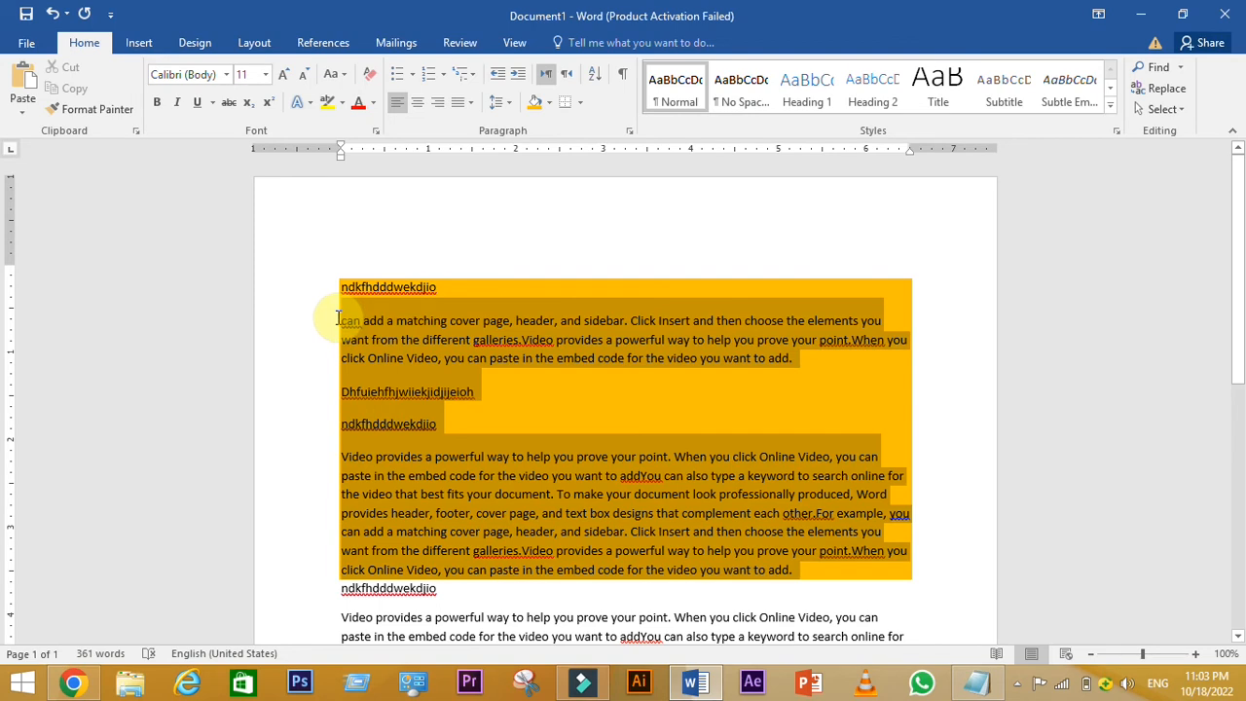
click(338, 319)
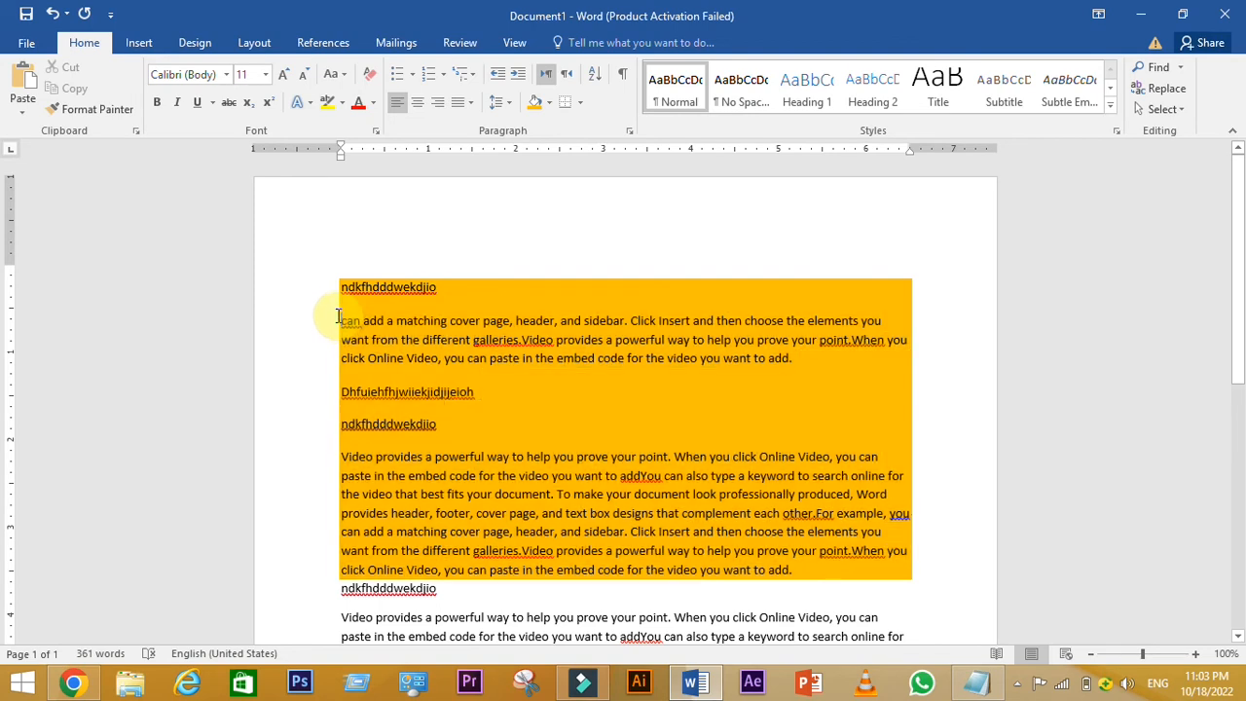
click(547, 104)
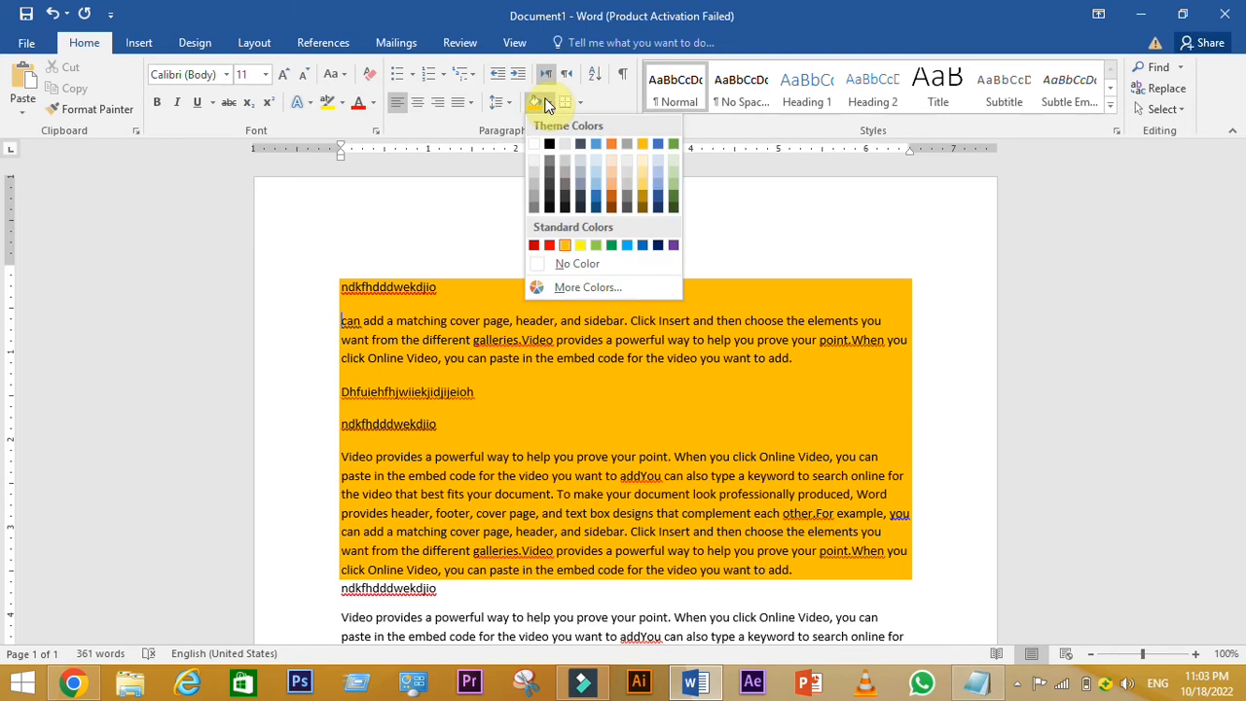
click(578, 265)
click(563, 257)
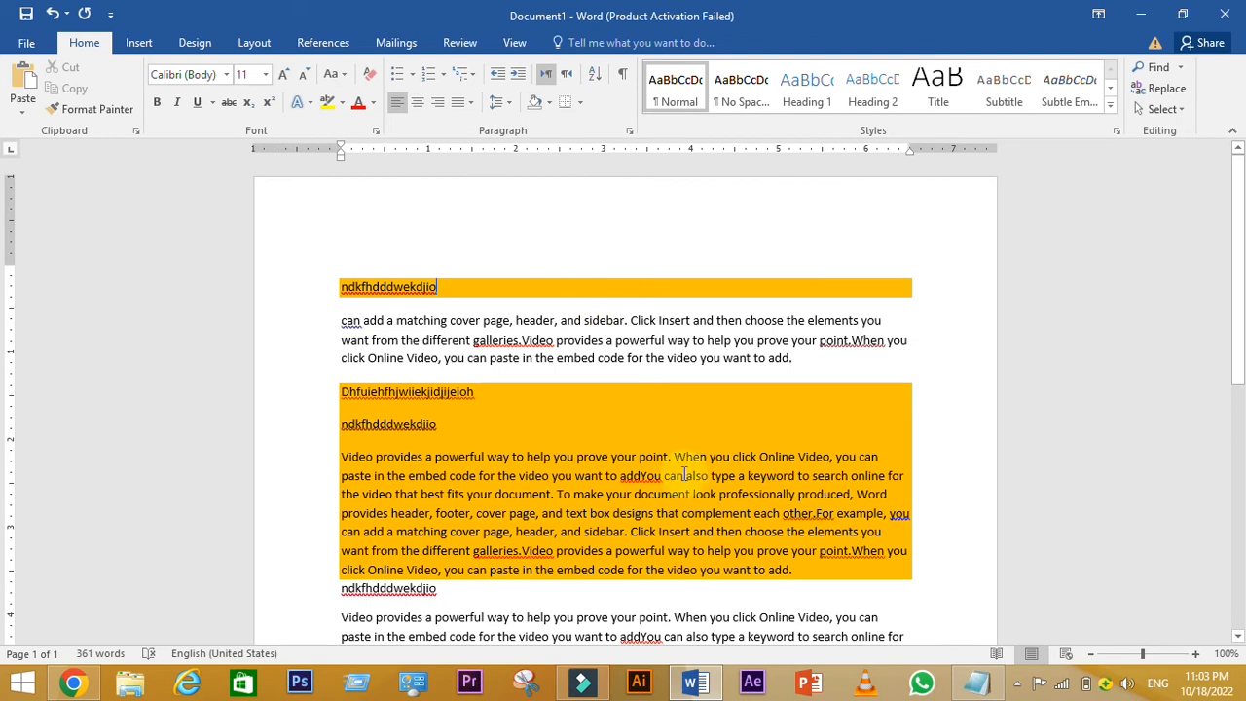
- Shade only the first "ndkfhdddwekdjio" line with a custom yellow, RGB 234, 224, 26
drag(790, 360, 329, 321)
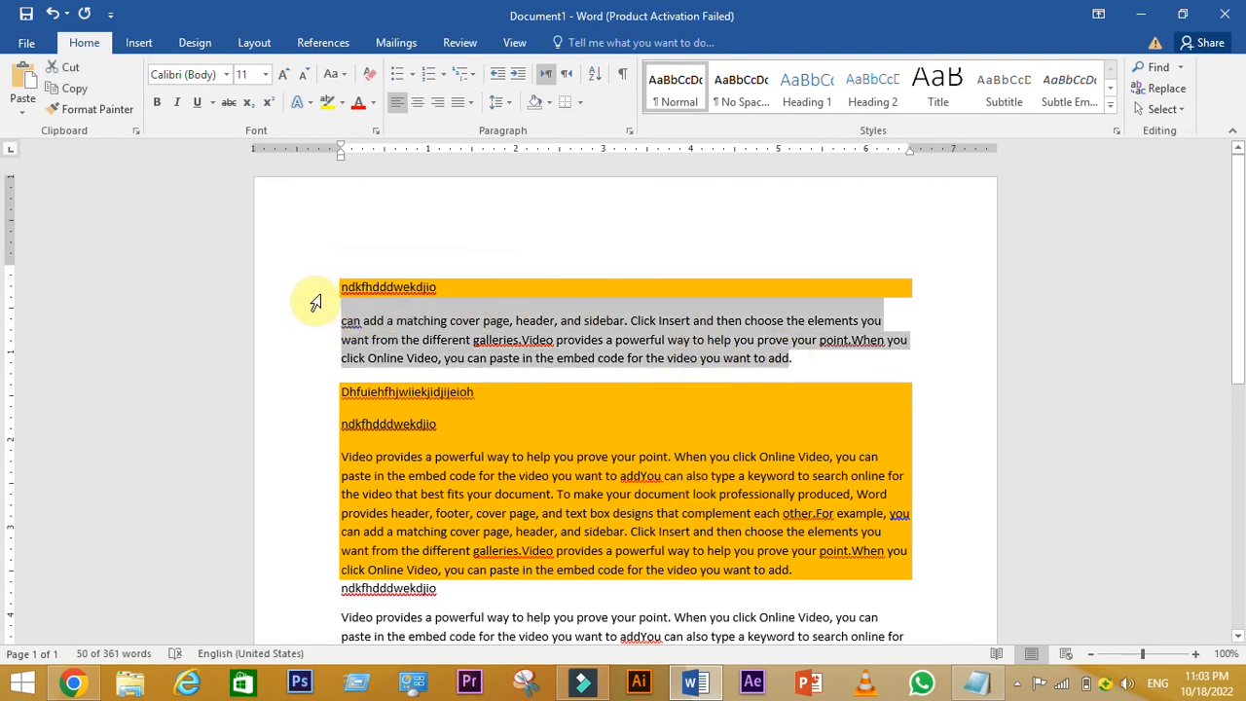
click(321, 291)
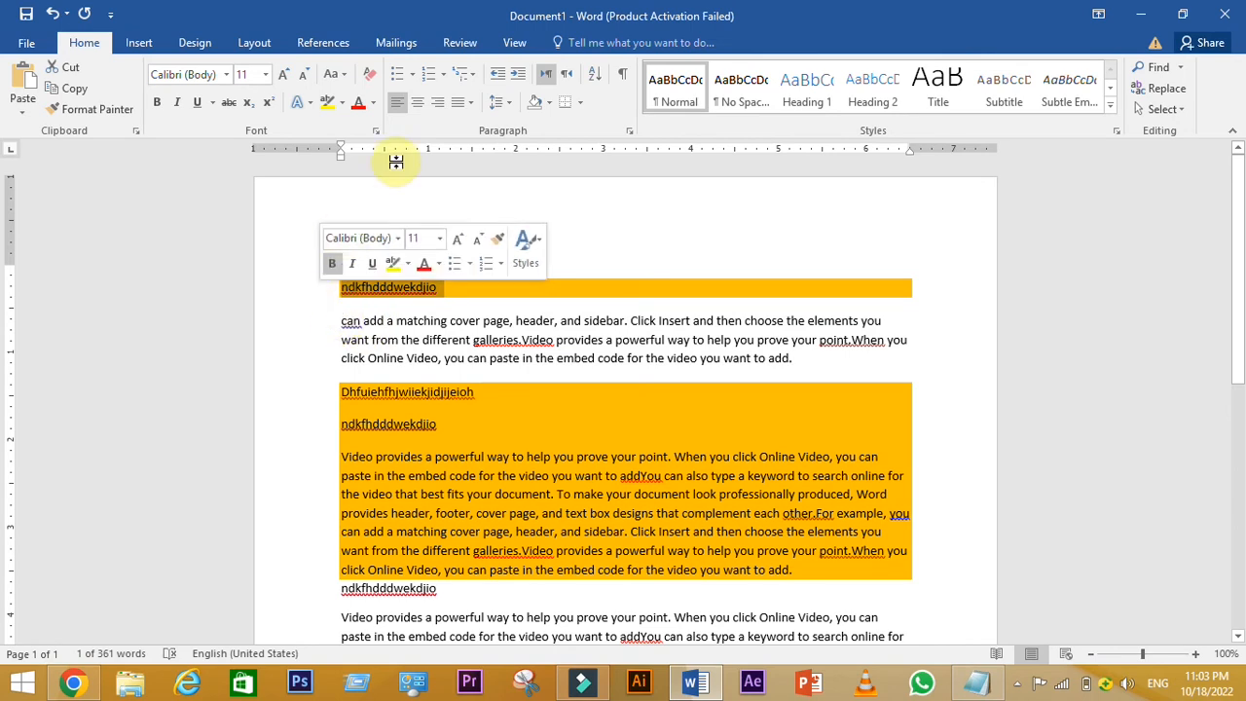
click(548, 102)
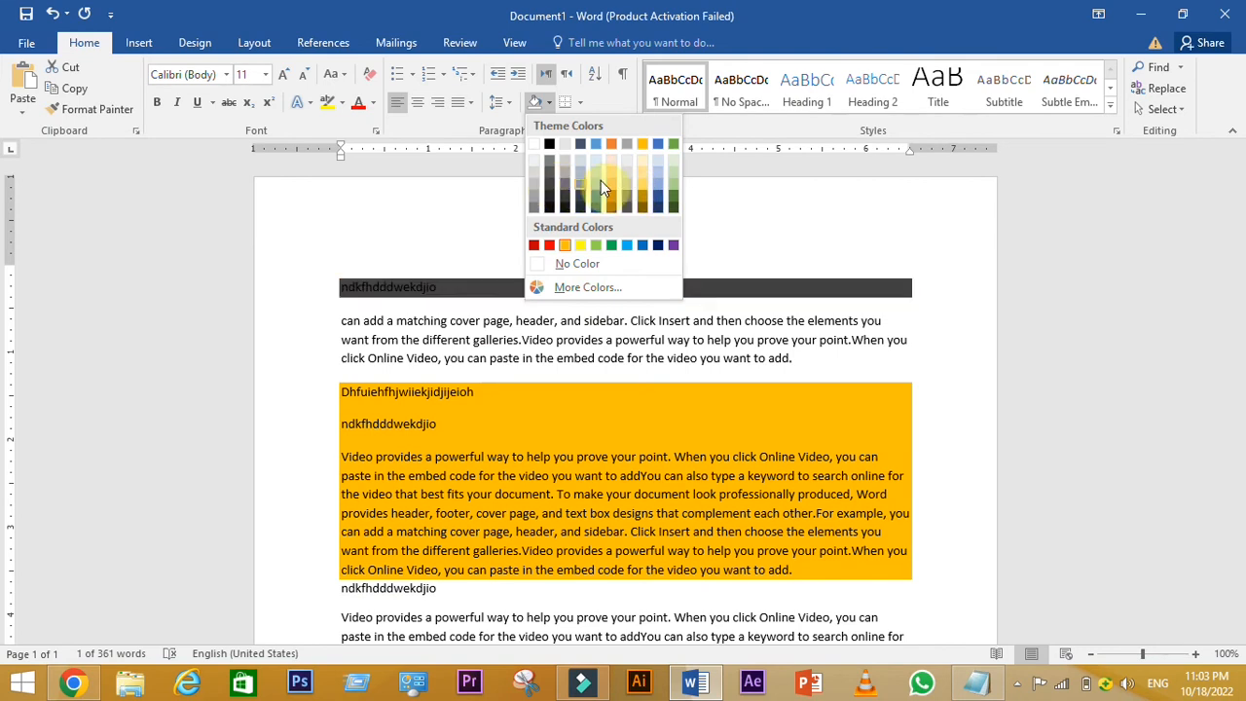
click(582, 289)
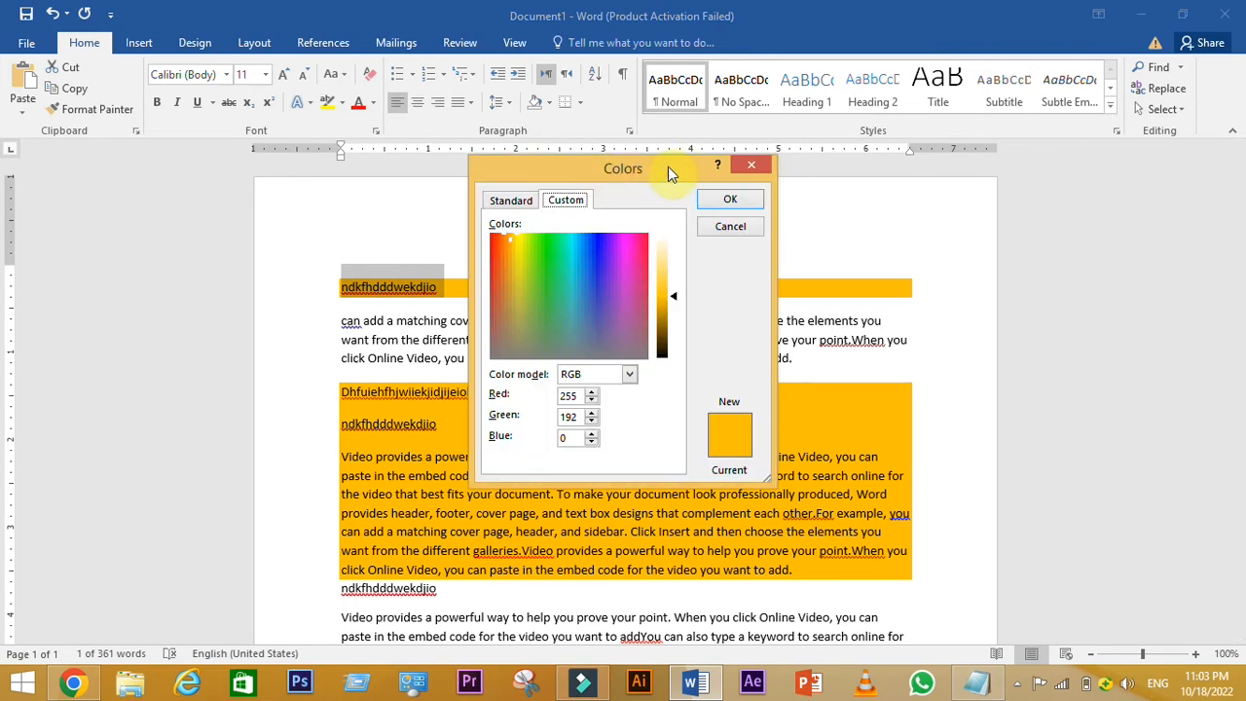
drag(667, 167, 205, 193)
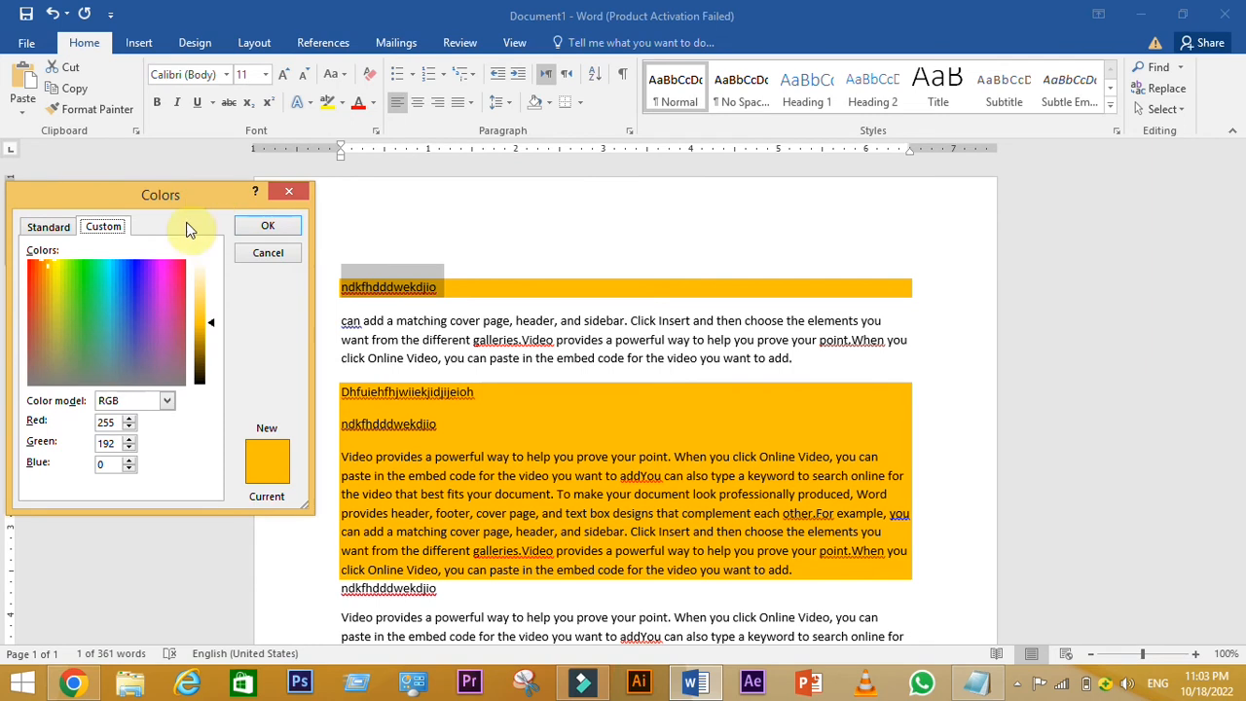
drag(64, 272, 114, 321)
click(161, 290)
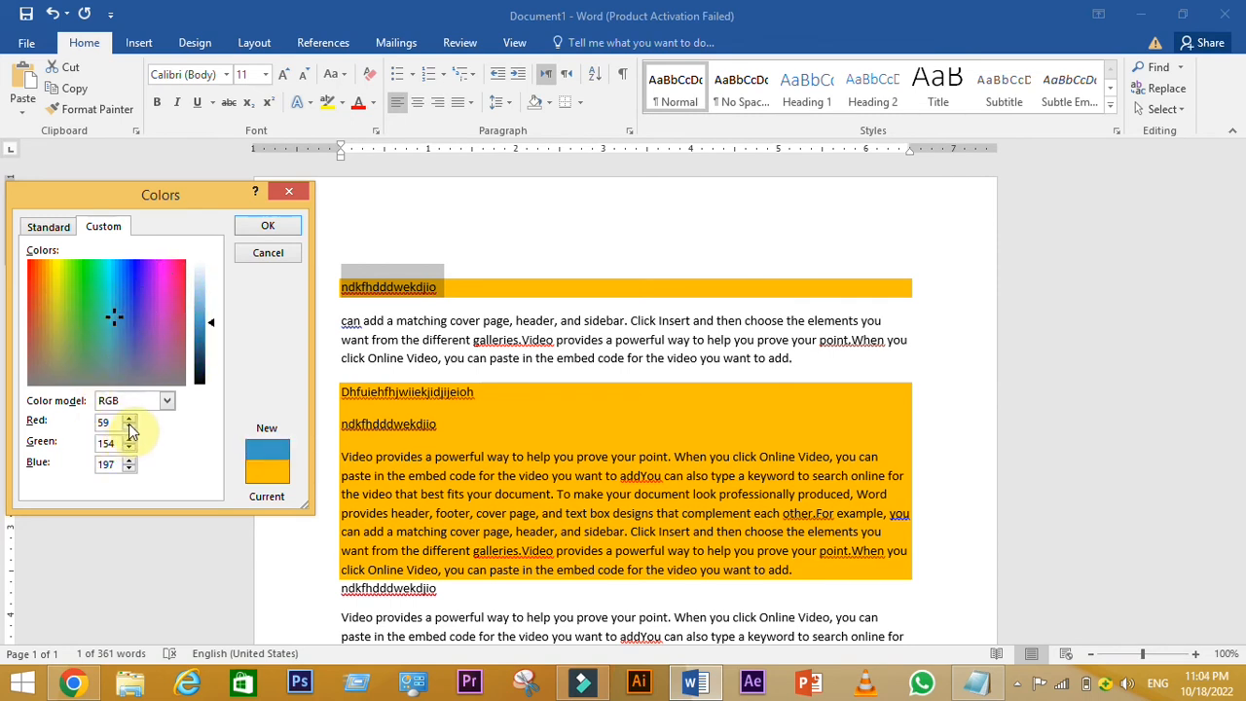
click(115, 316)
drag(117, 321, 68, 292)
click(49, 280)
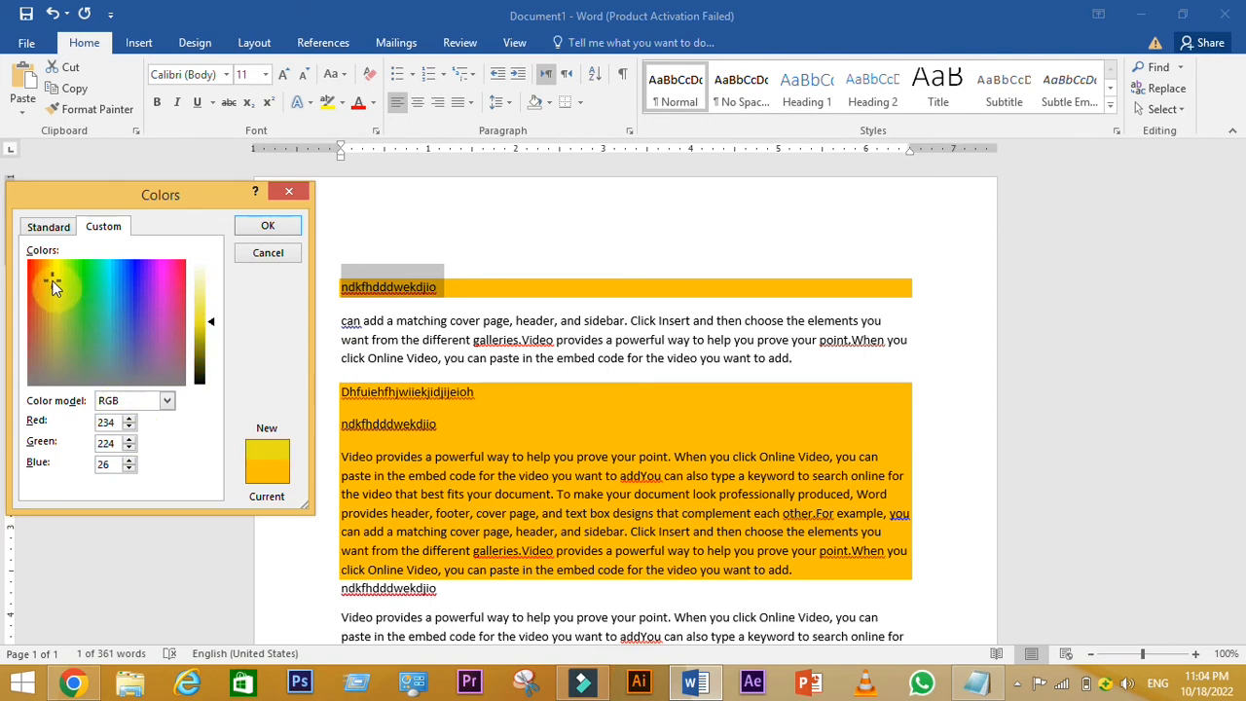
click(269, 226)
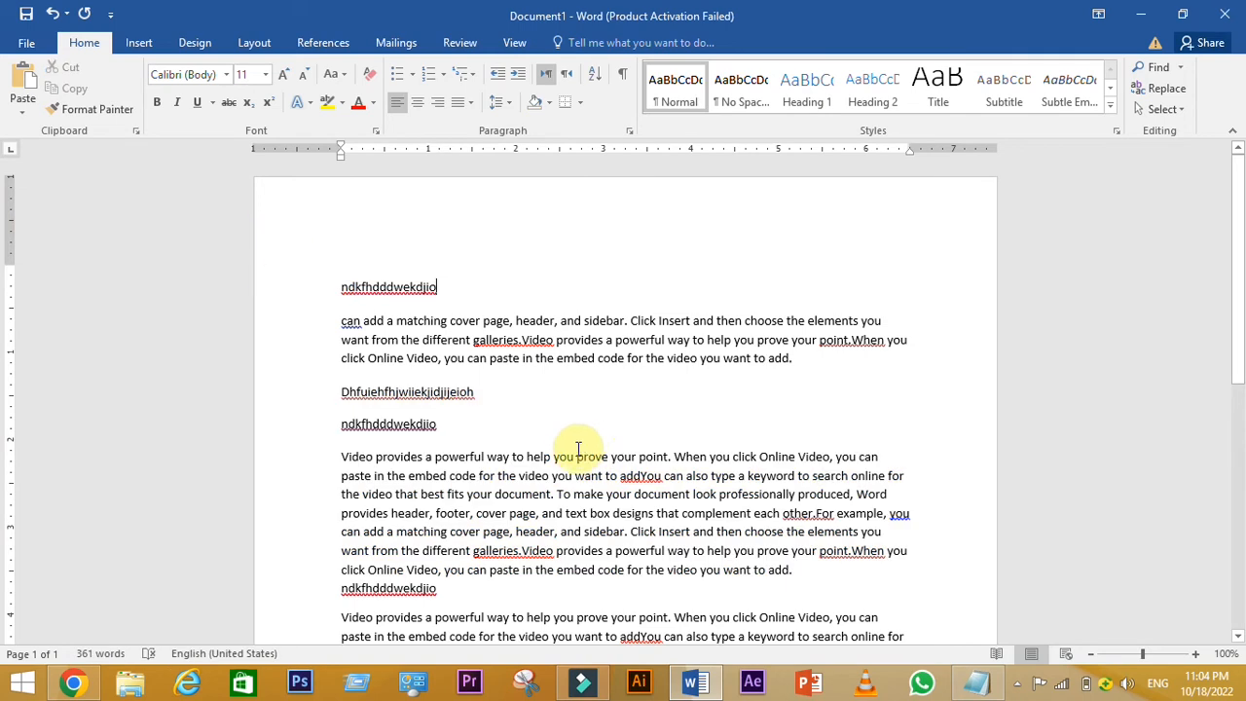
- Shade only the words "and sidebar." in the "can add a matching cover page" paragraph with standard red
drag(628, 321, 571, 314)
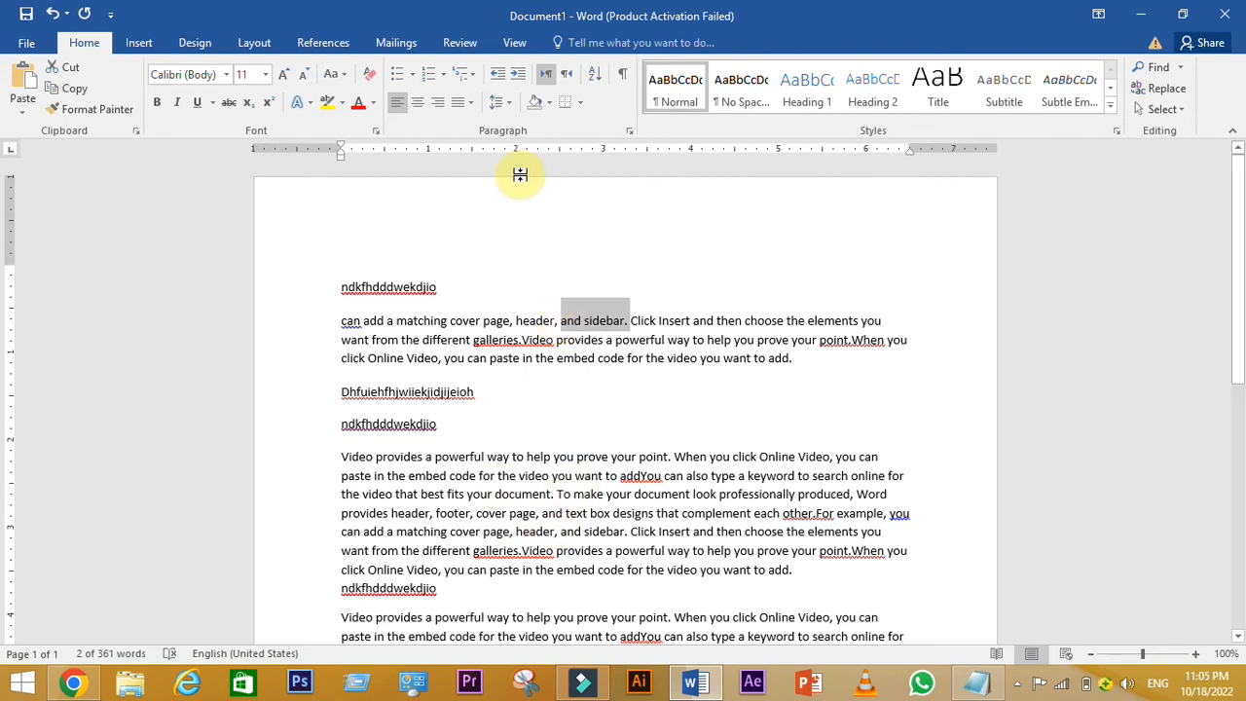
click(549, 103)
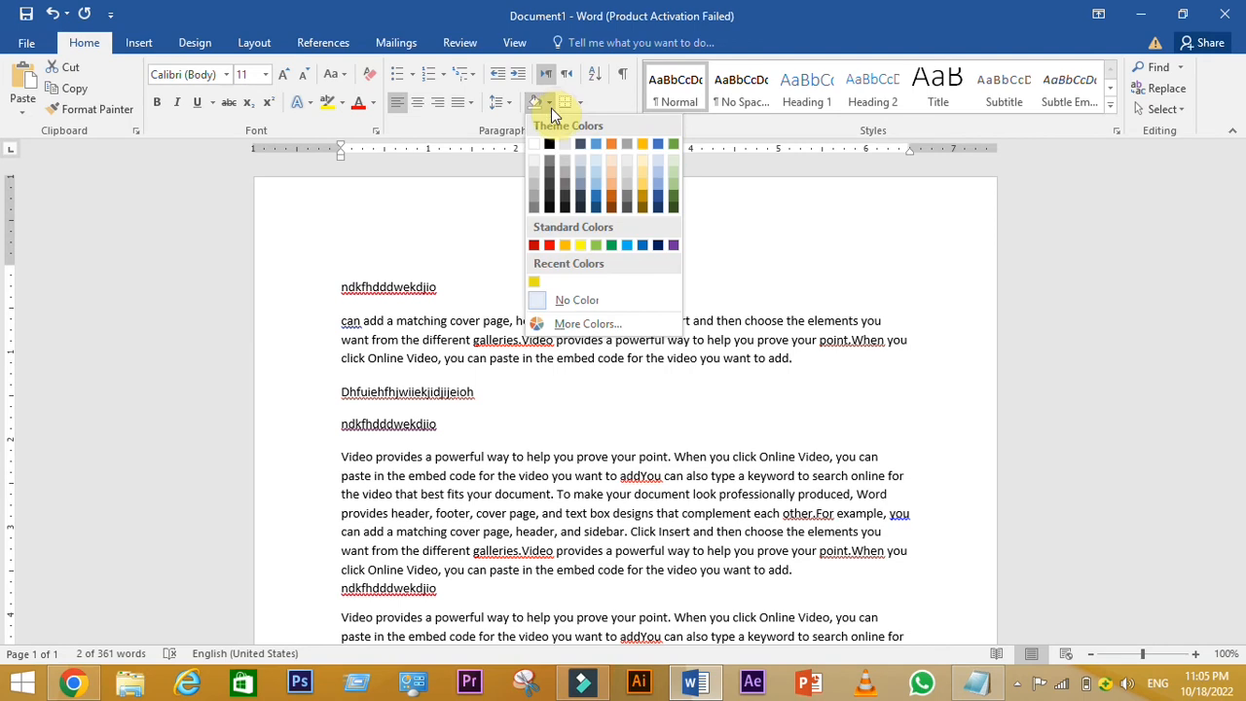
click(549, 245)
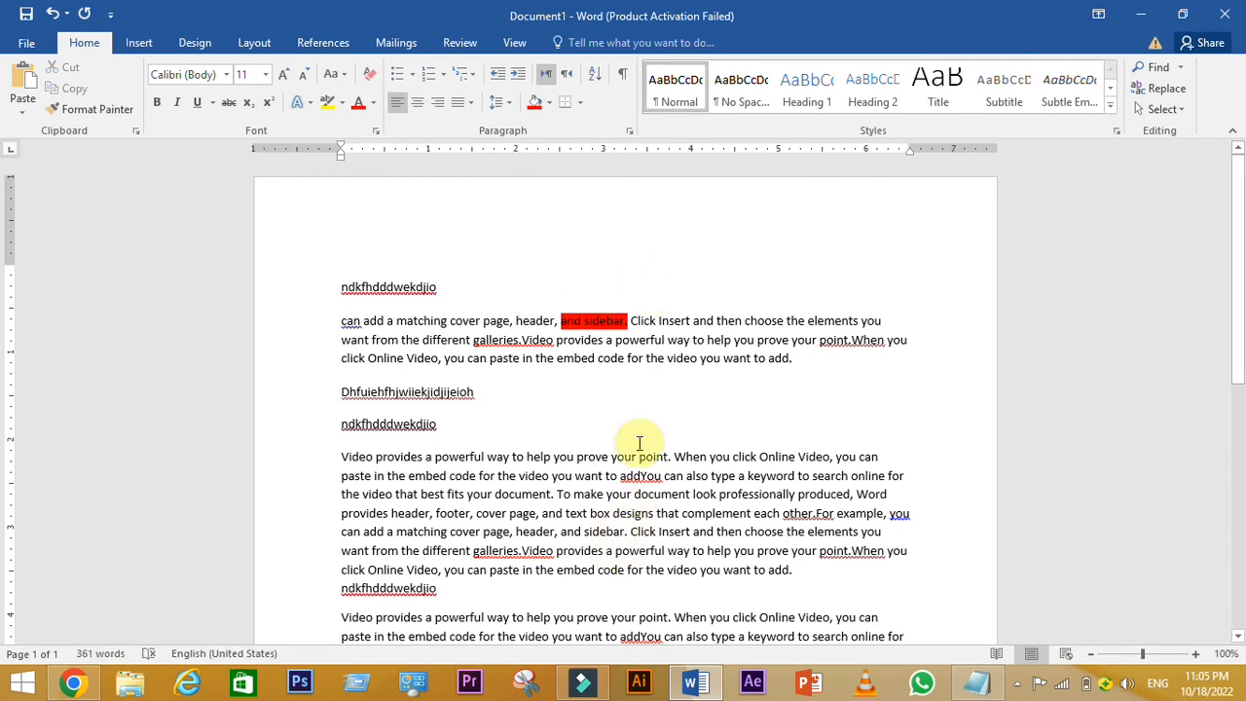
- Apply All Borders to the first "Video provides" paragraph and remove its borders again
click(579, 103)
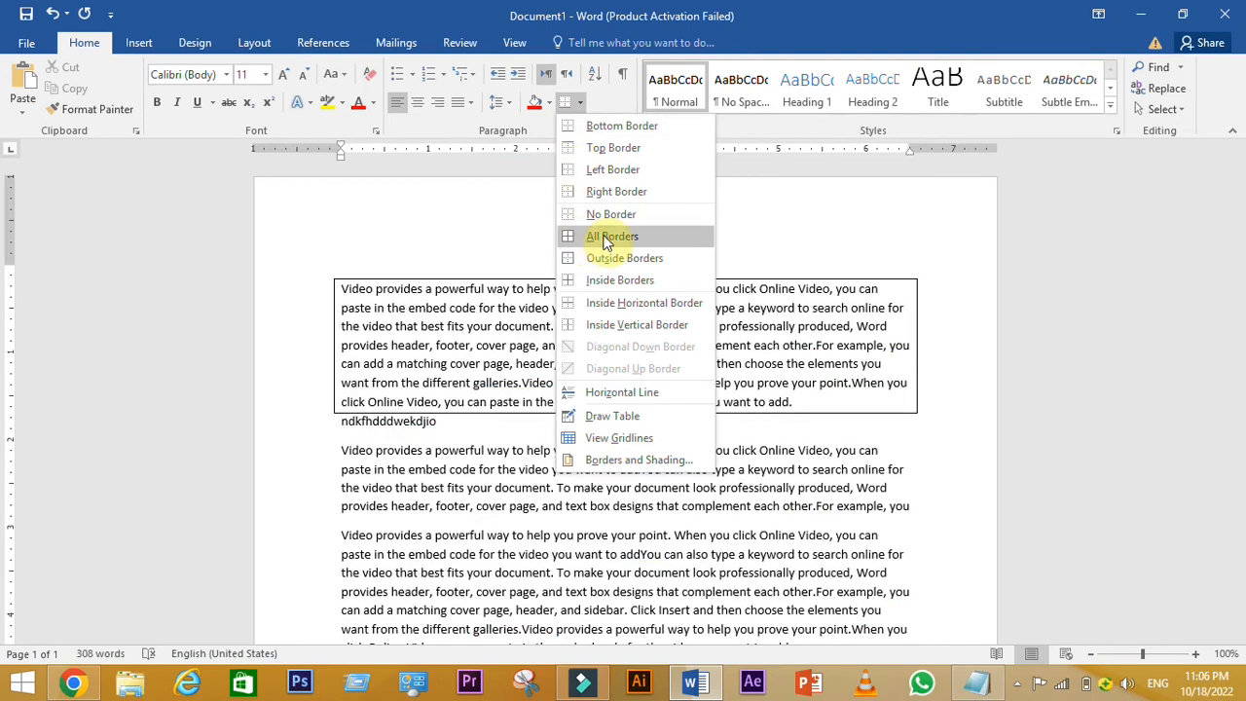
click(605, 240)
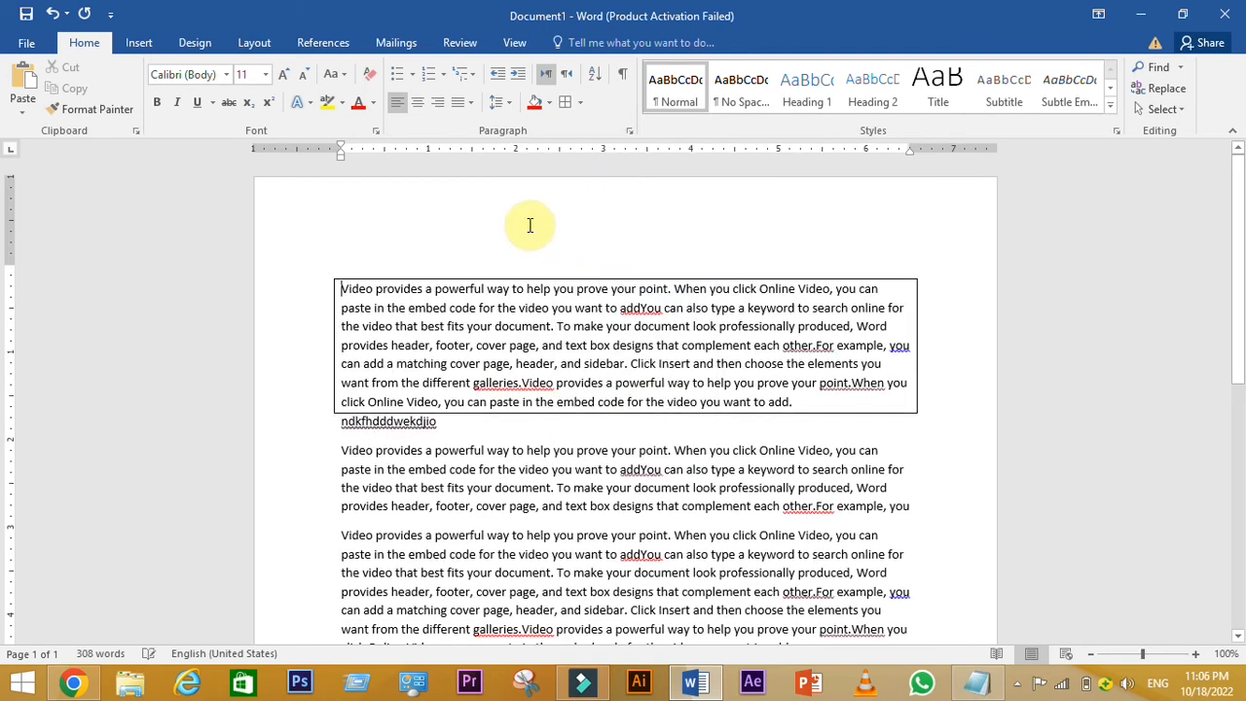
click(578, 105)
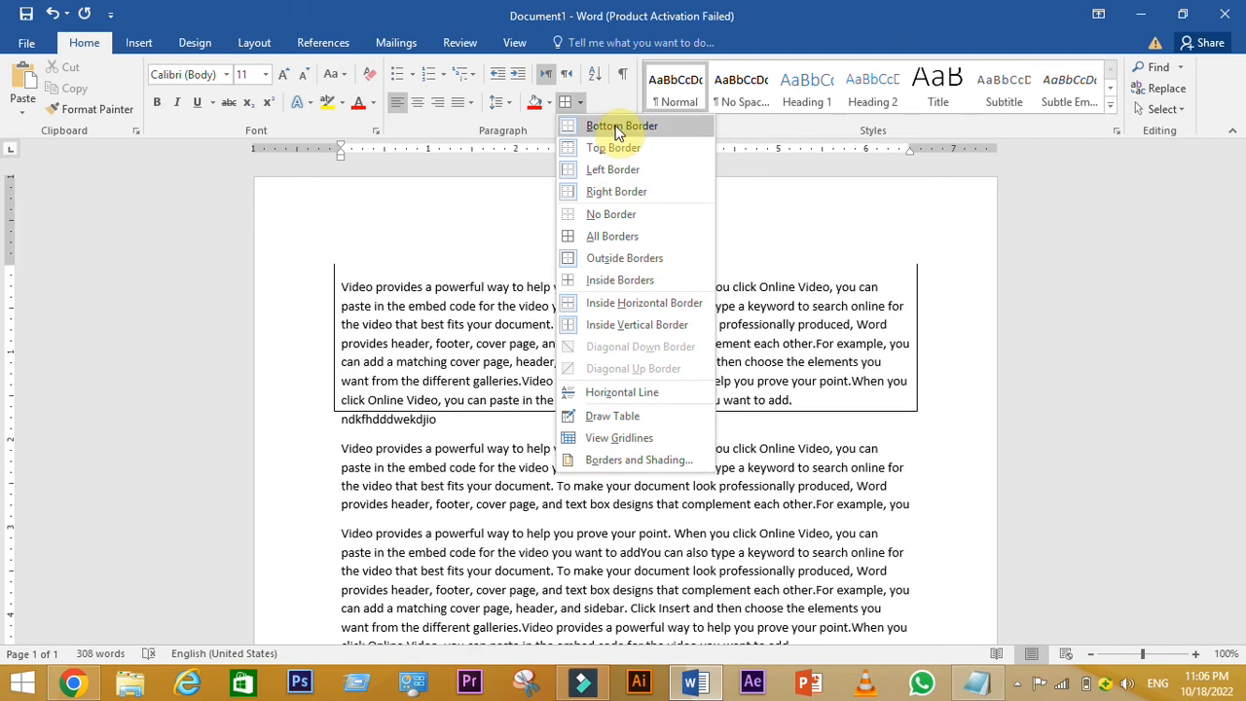
click(342, 263)
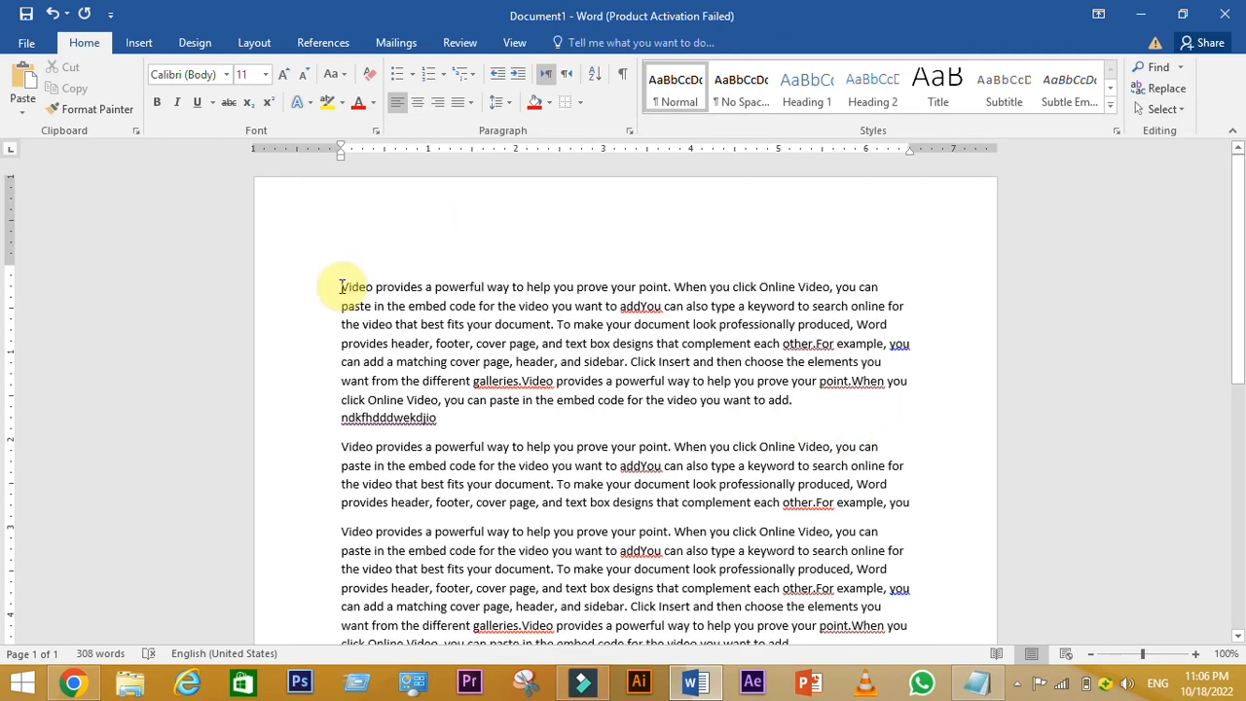
- Select the entire document text and apply Outside Borders around it
drag(342, 287, 445, 533)
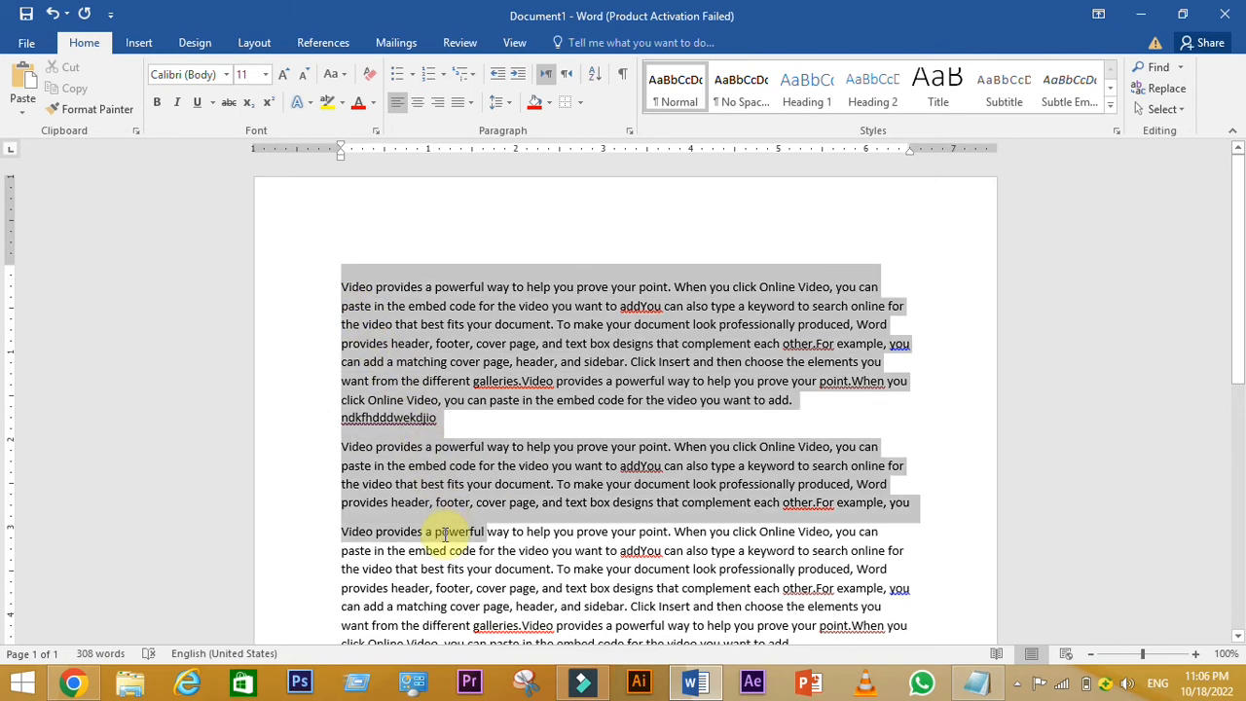
key(ctrl+a)
scroll(445, 533, down, 1)
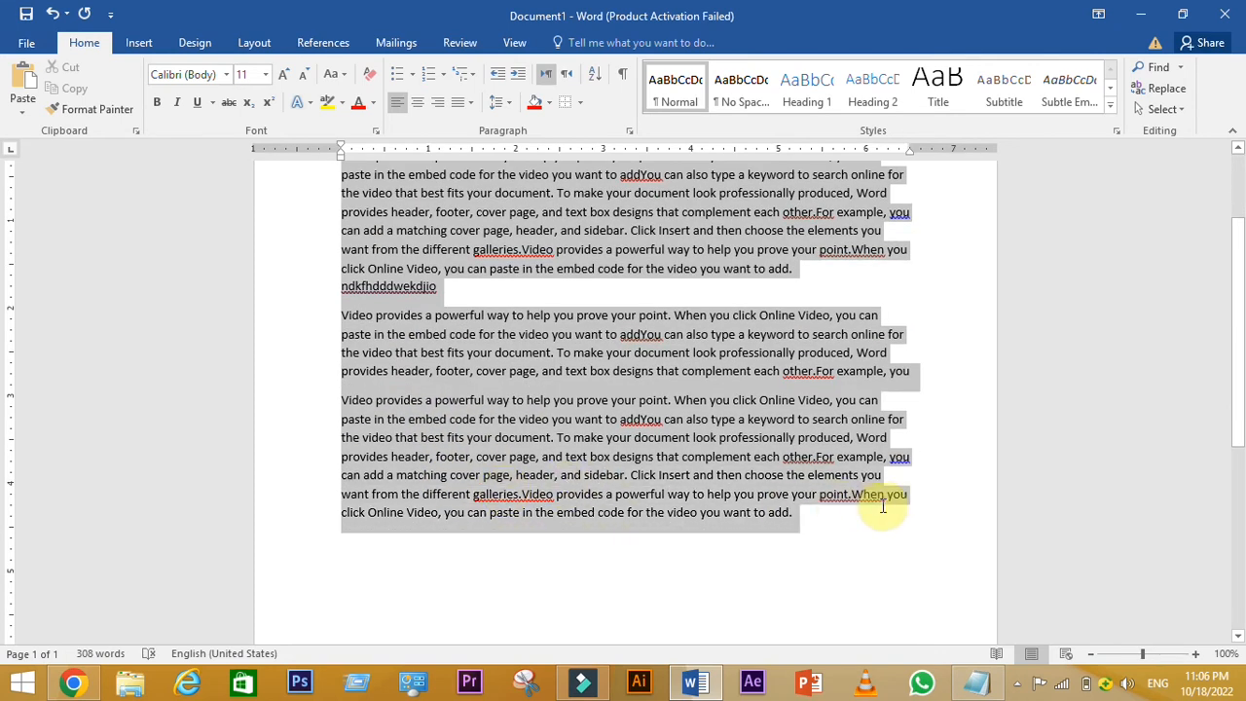
scroll(801, 548, up, 2)
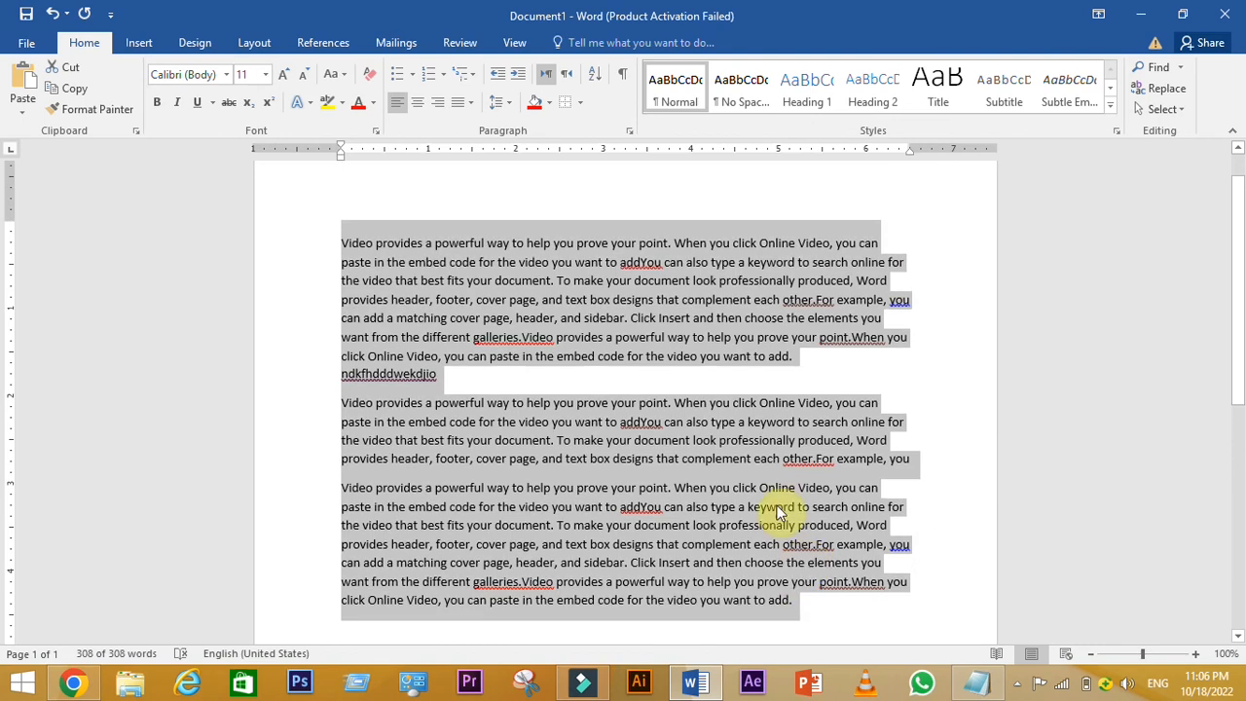
click(582, 103)
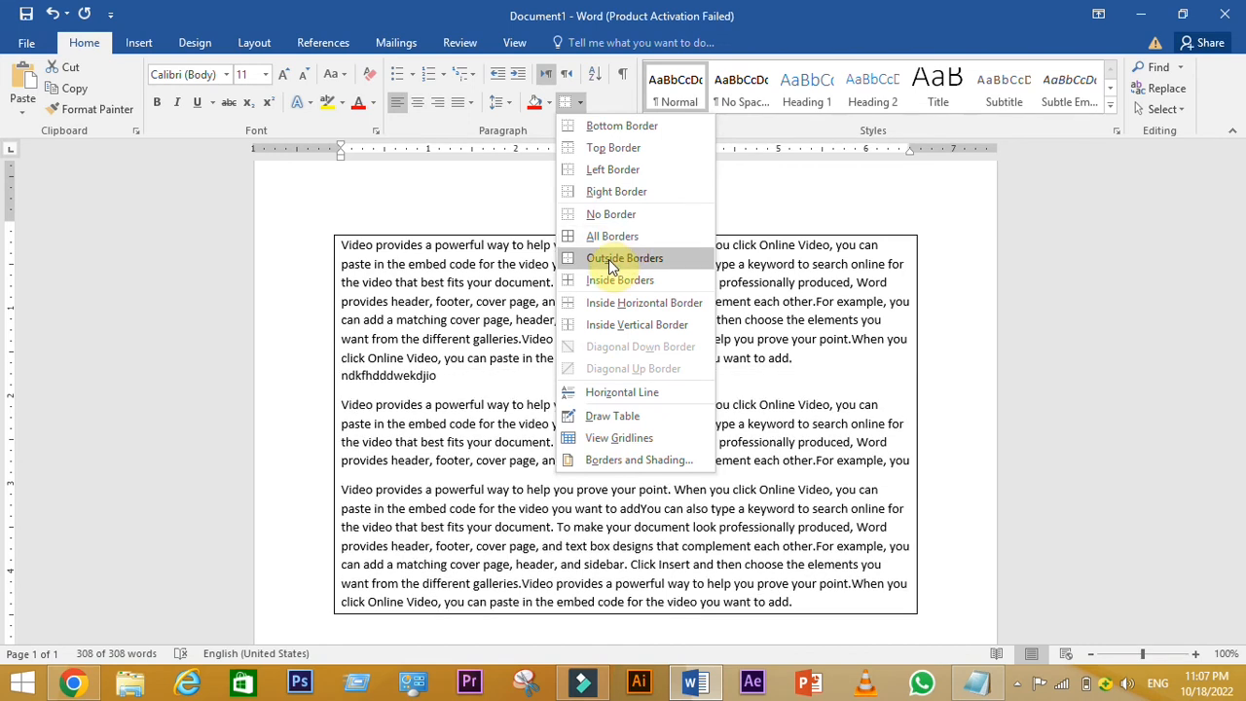
click(608, 259)
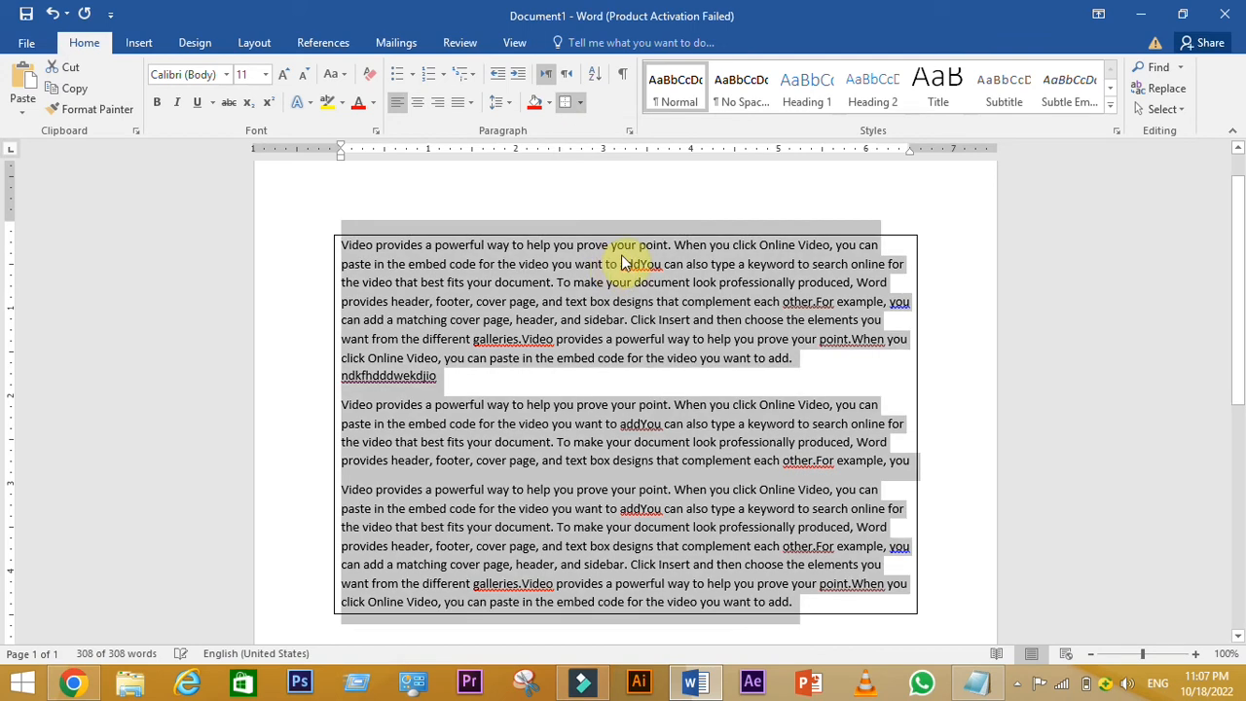
- Set the whole text back to No Border and clear the selection
click(580, 102)
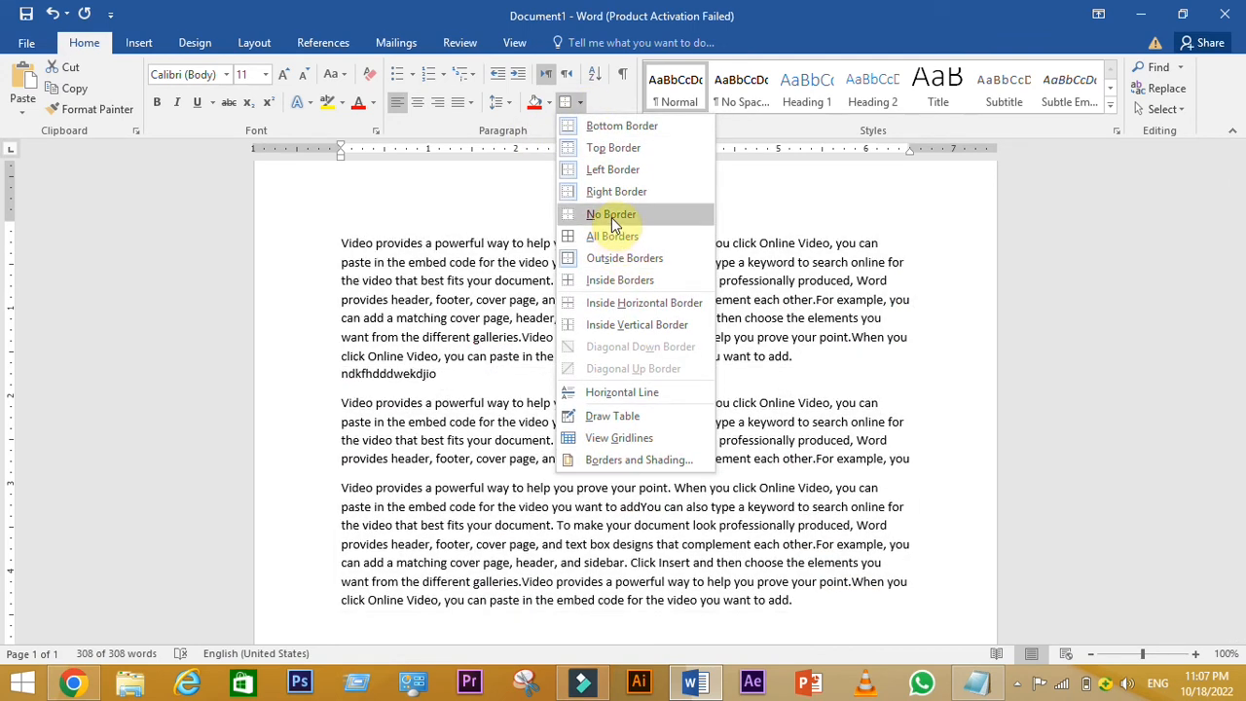
click(611, 215)
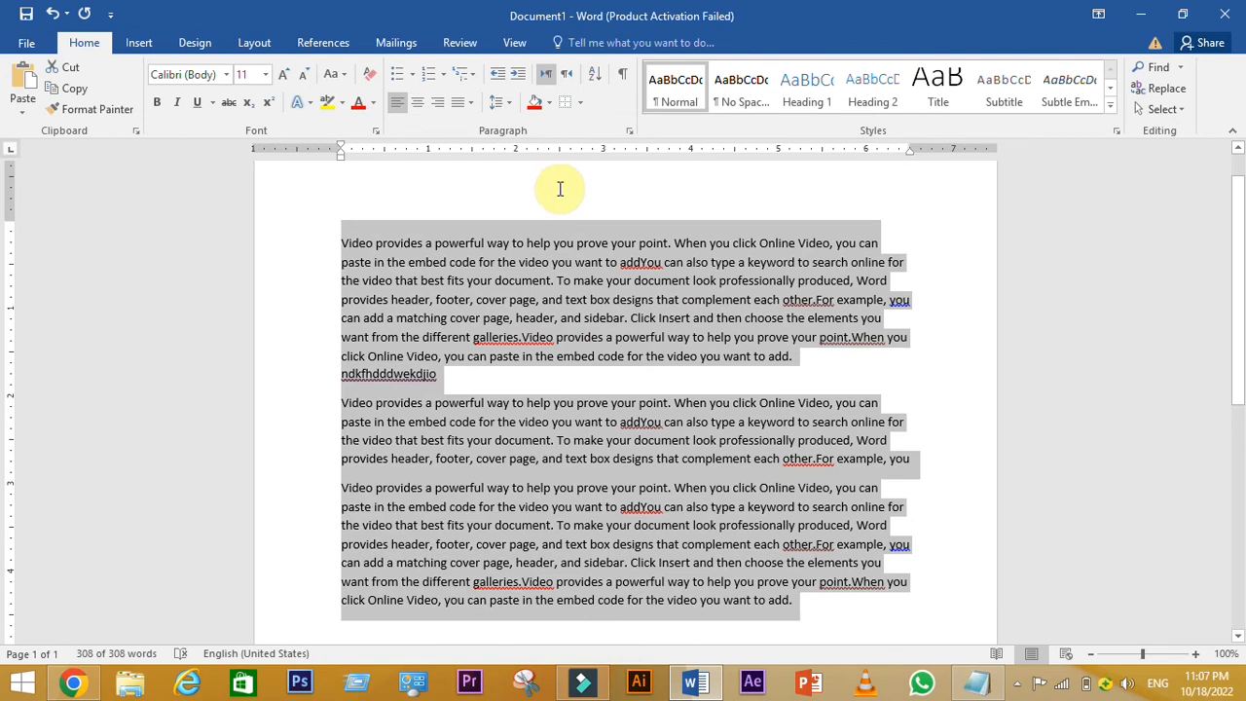
click(546, 193)
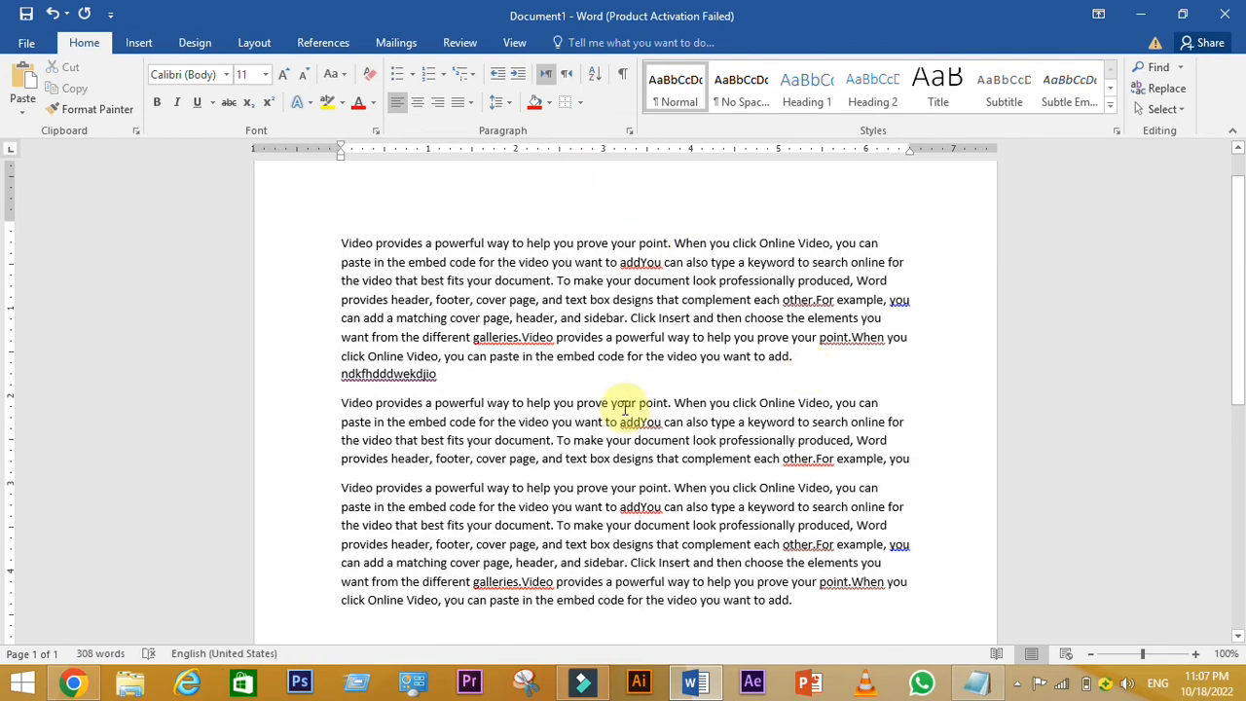
- Enter 12, 23, 45, 46, 565, 67, 89 and 87 on separate lines below the last paragraph
scroll(804, 370, down, 5)
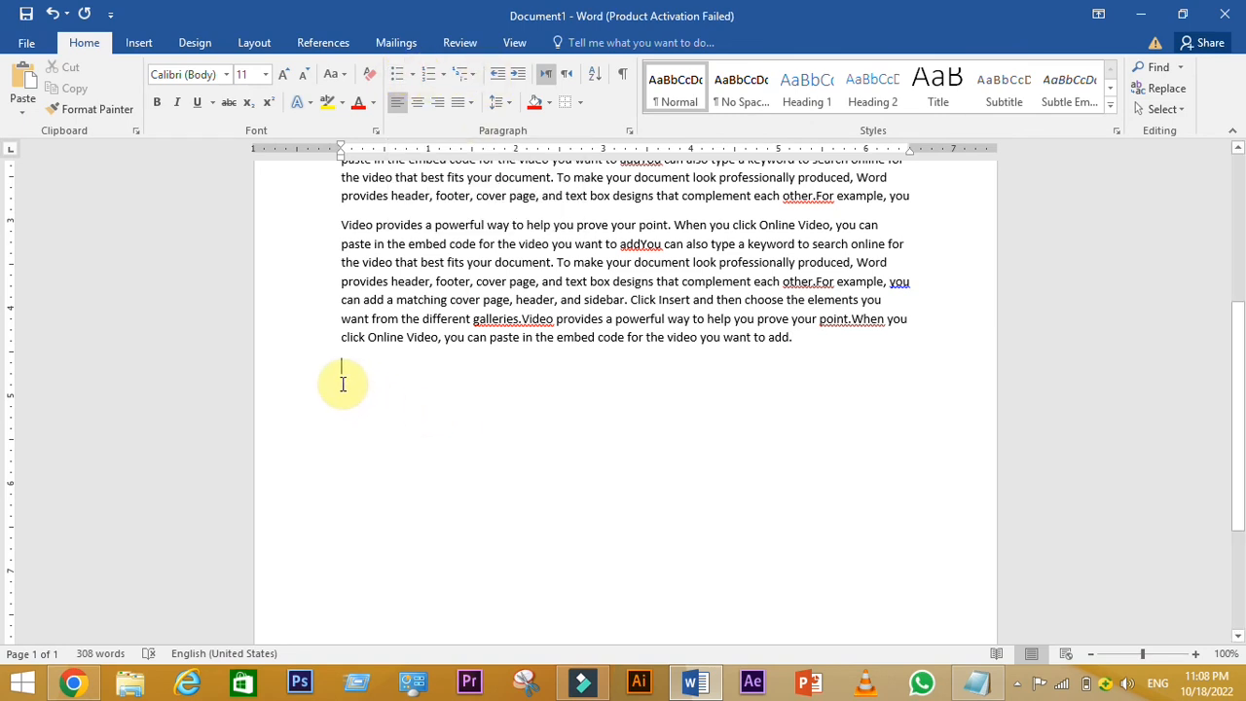
text(12)
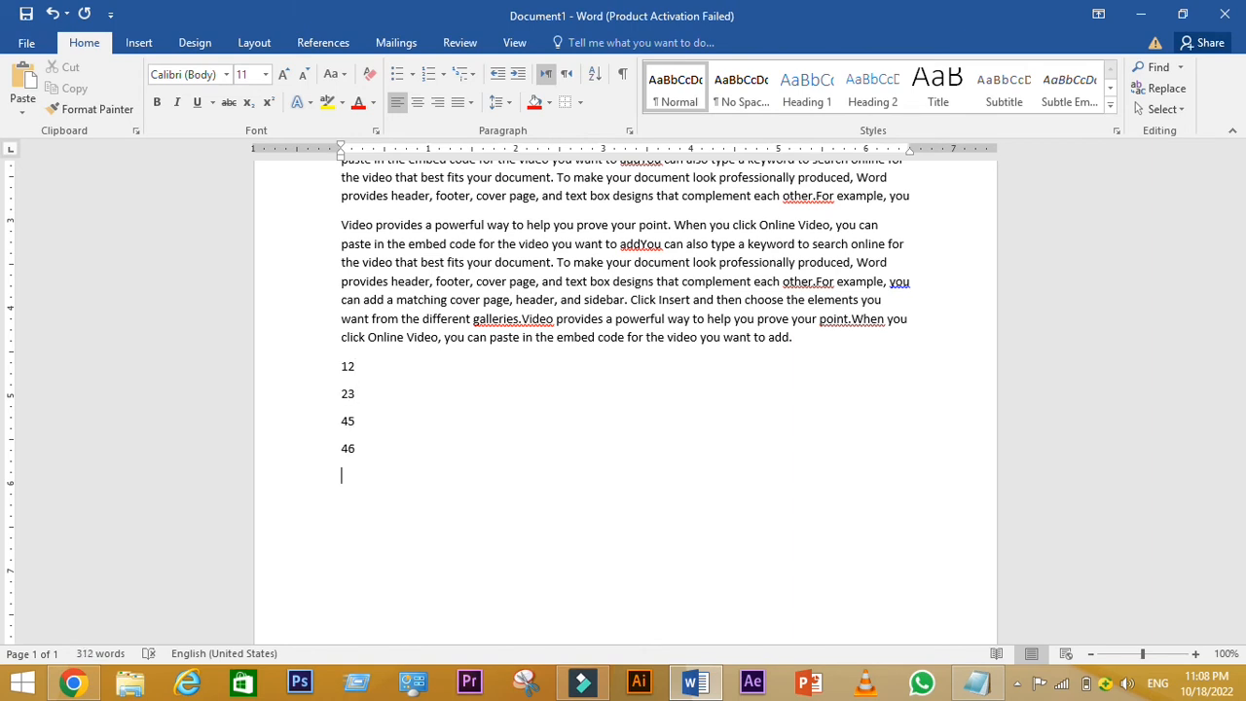
text(5)
key(Return)
text(67)
key(Return)
text(89)
key(Return)
text(87)
- Turn the lines of numbers from 12 to 87 into a bulleted list and change the bullets to check marks
click(341, 366)
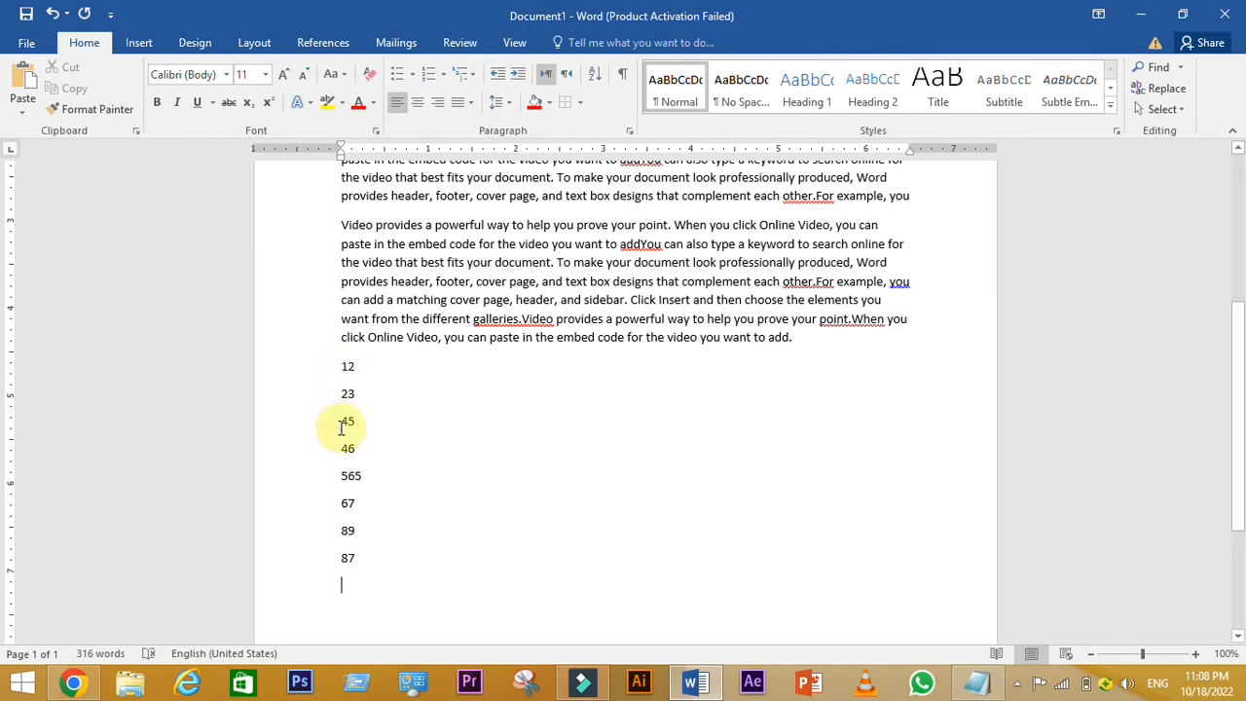
drag(341, 366, 378, 582)
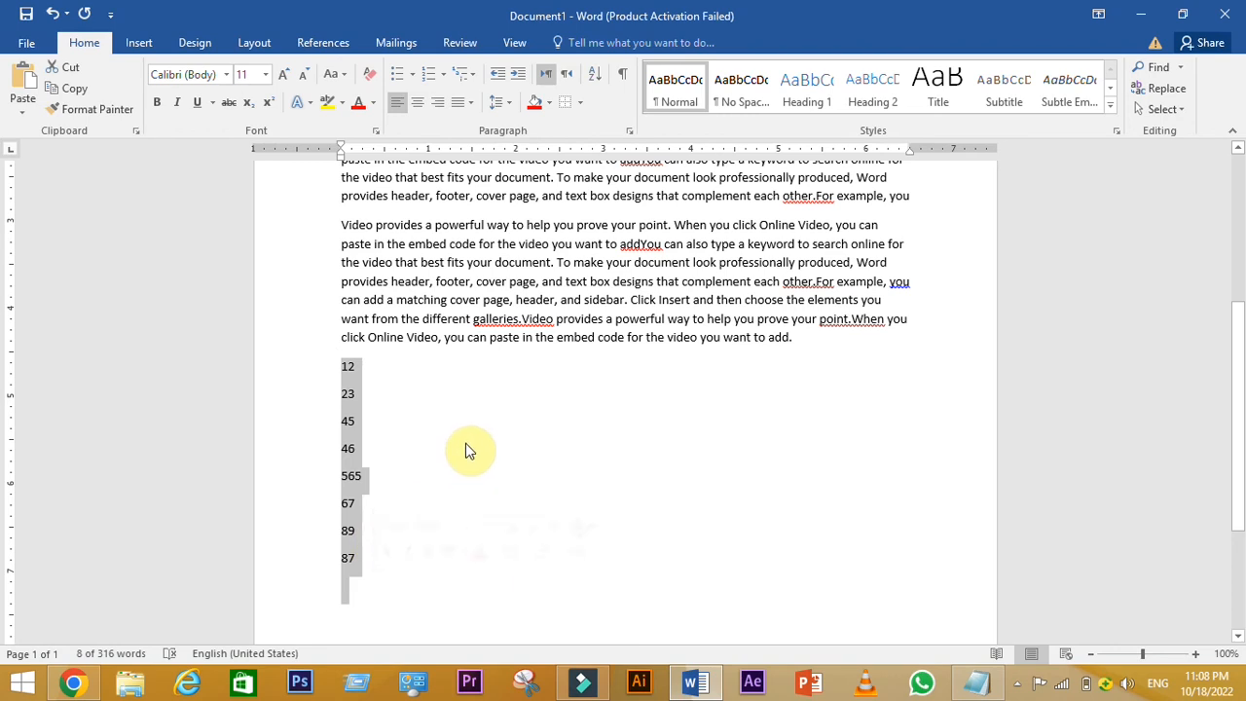
click(396, 80)
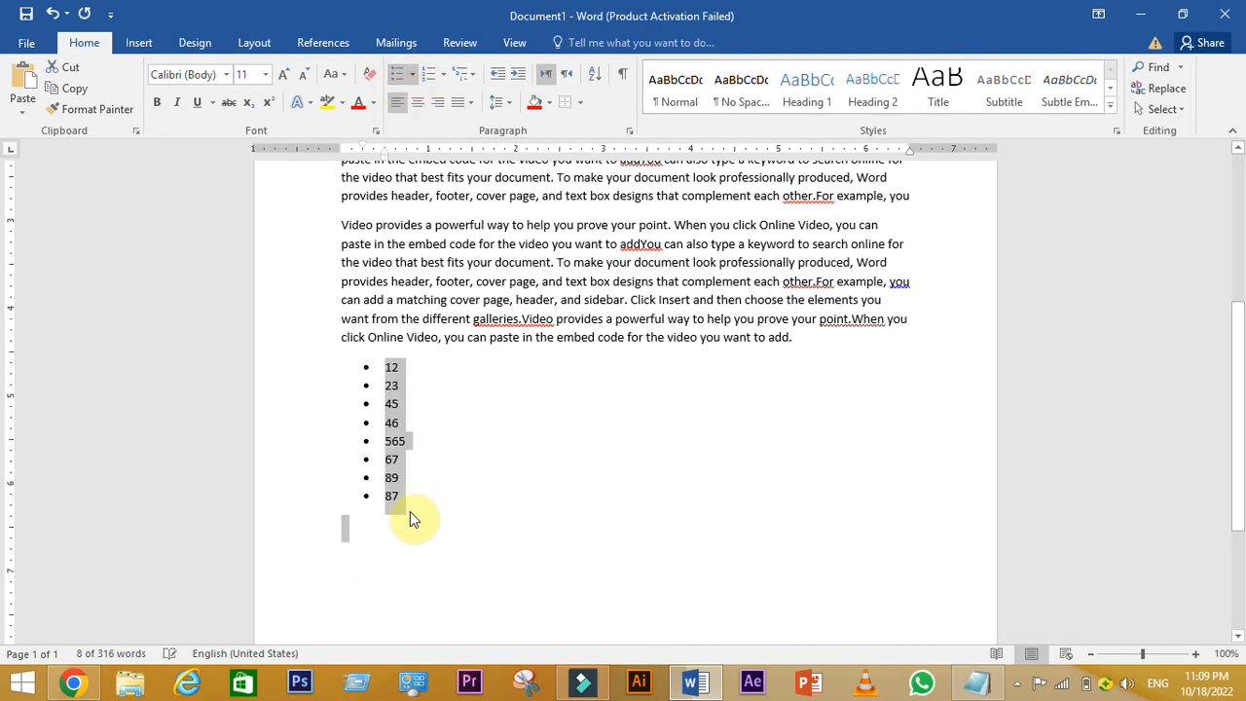
click(444, 454)
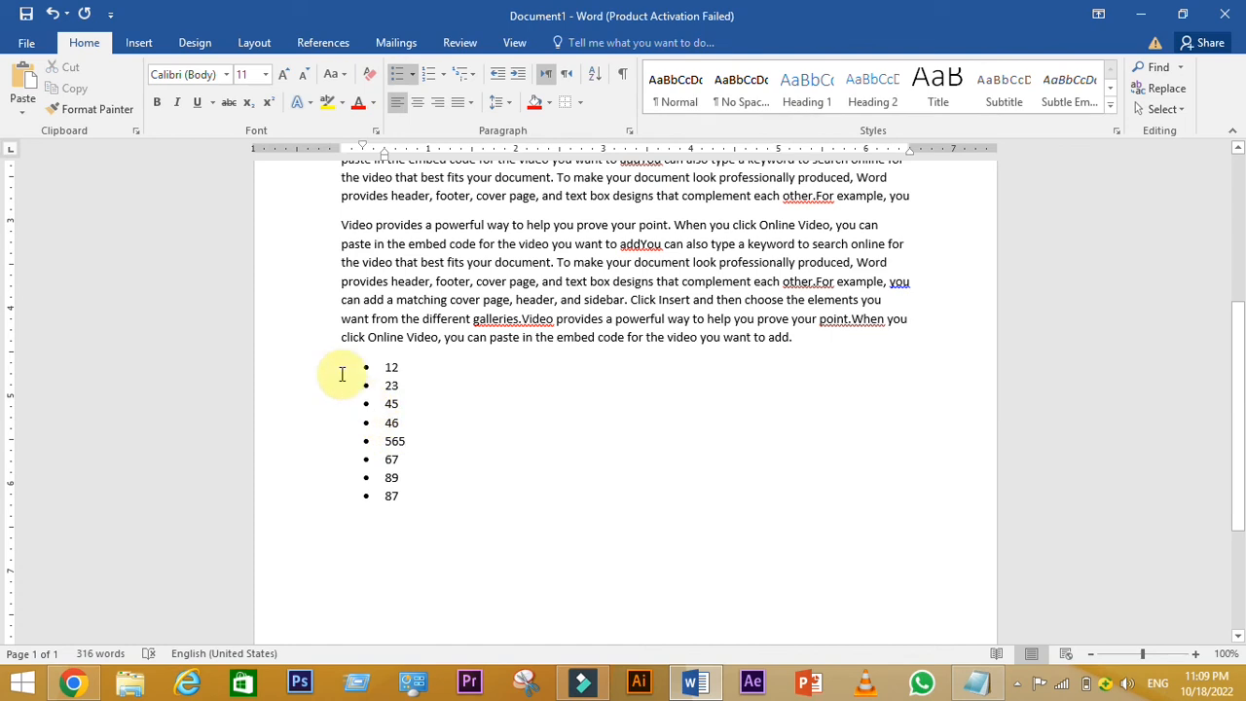
click(413, 76)
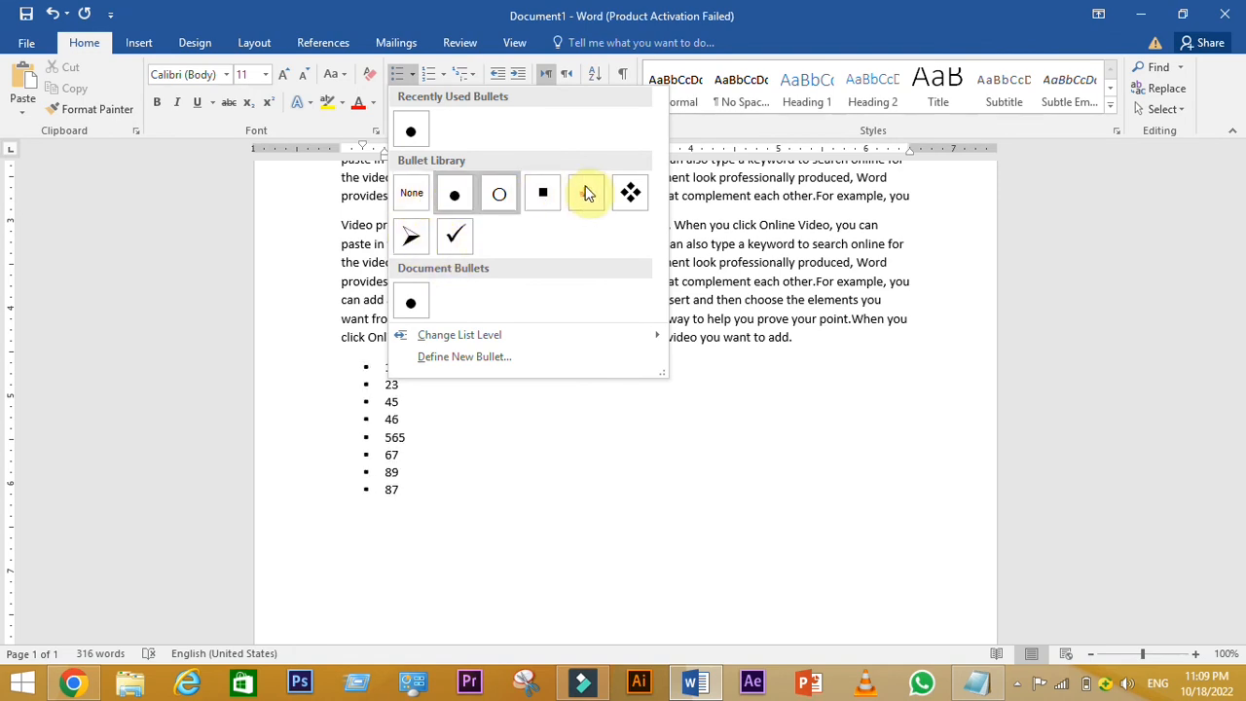
click(455, 238)
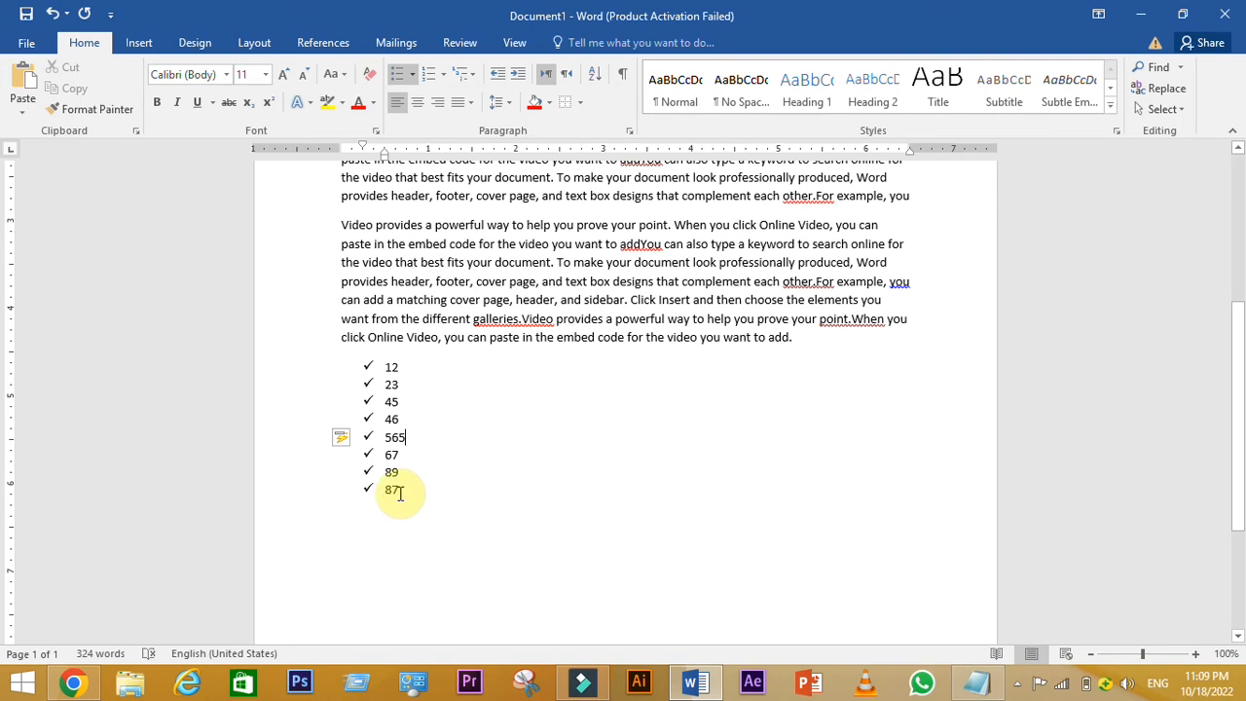
- Remove the check mark bullets from all the number lines, returning them to plain paragraphs
drag(399, 493, 359, 372)
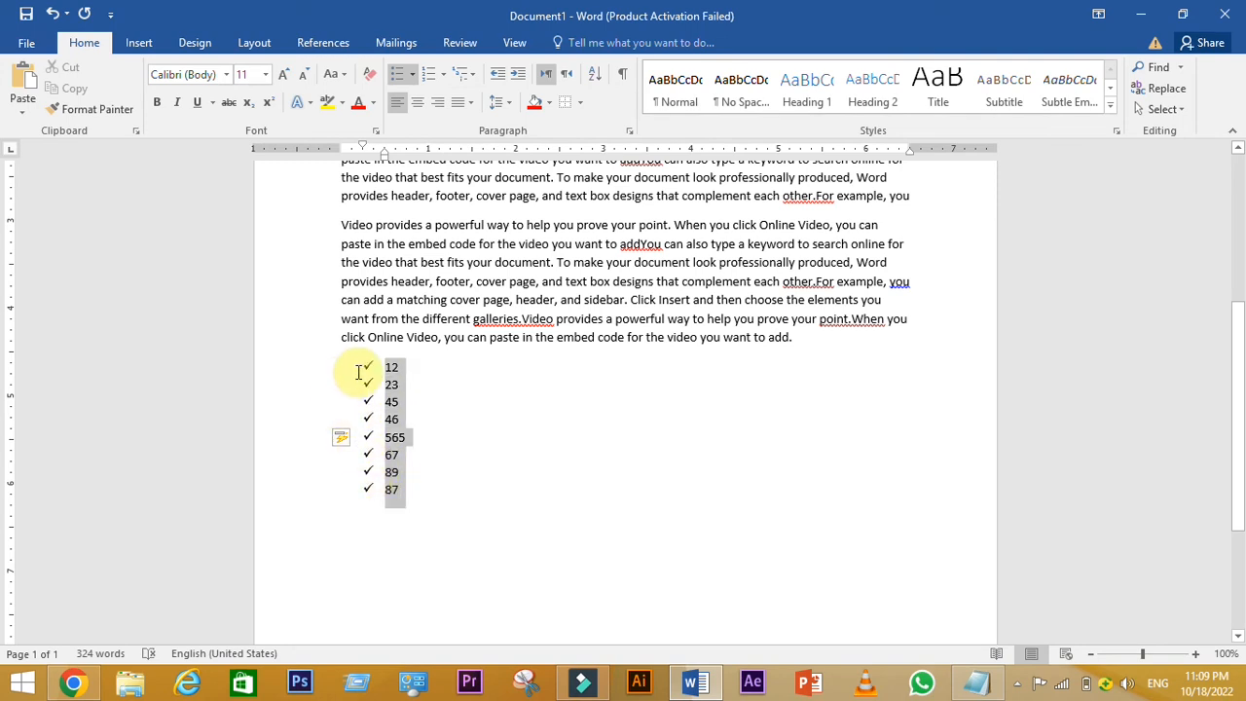
click(403, 76)
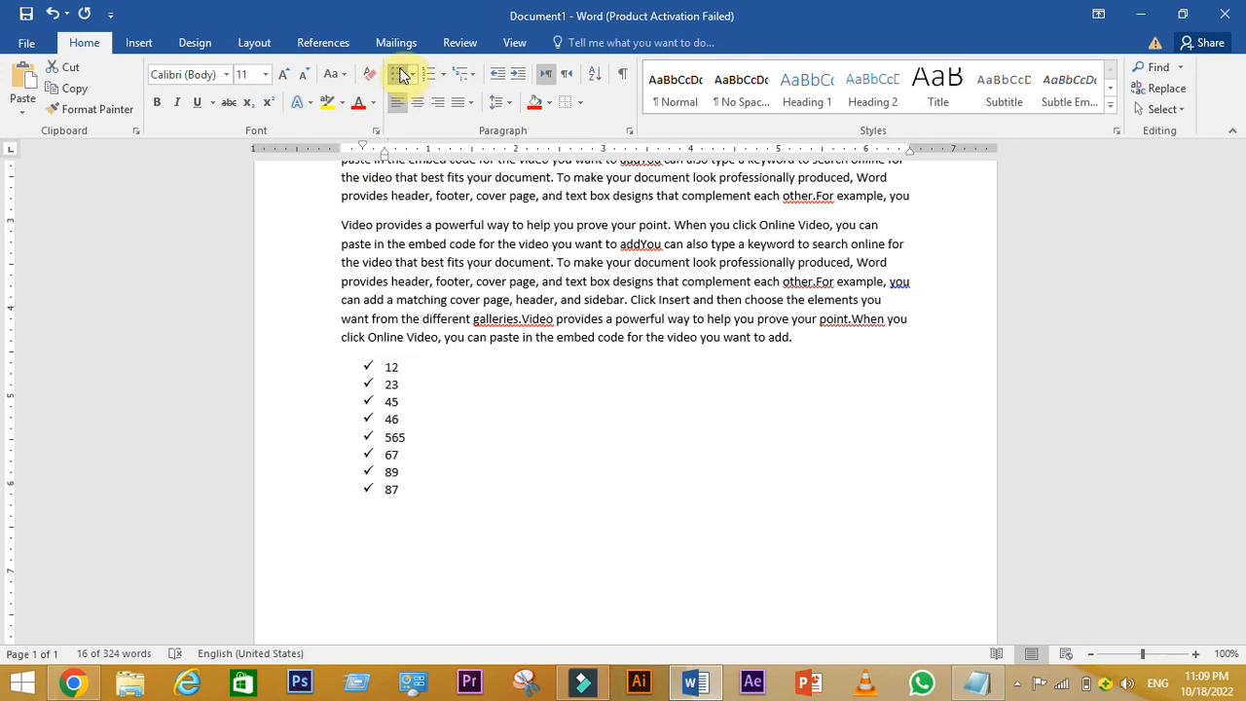
click(460, 491)
drag(354, 562, 316, 379)
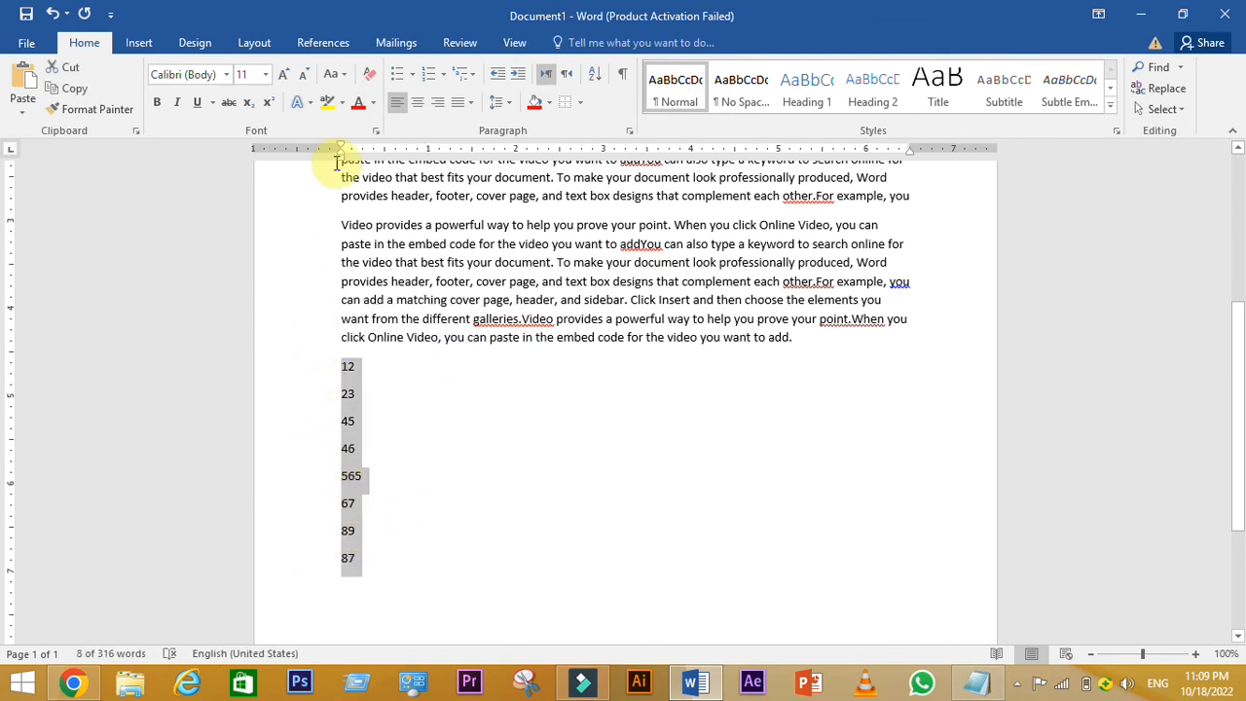
click(381, 460)
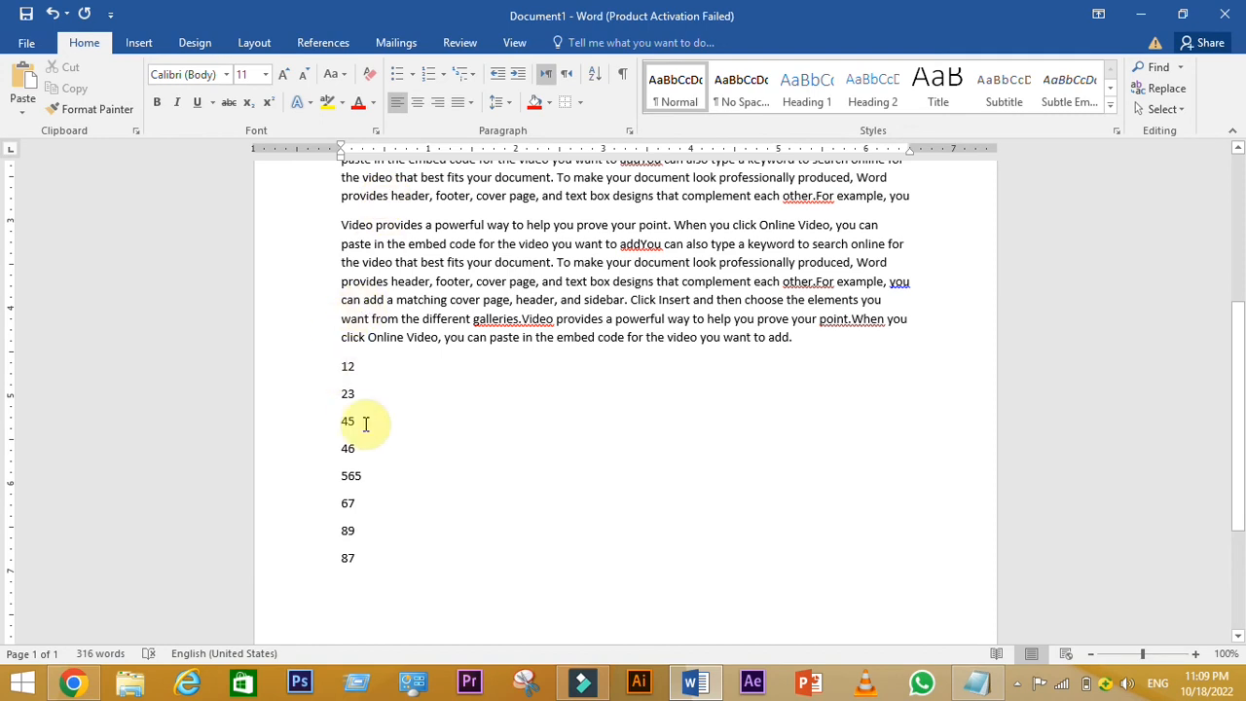
- Turn the lines of numbers from 12 to 87 into a numbered list in the 1., 2., 3. format
drag(347, 384, 395, 567)
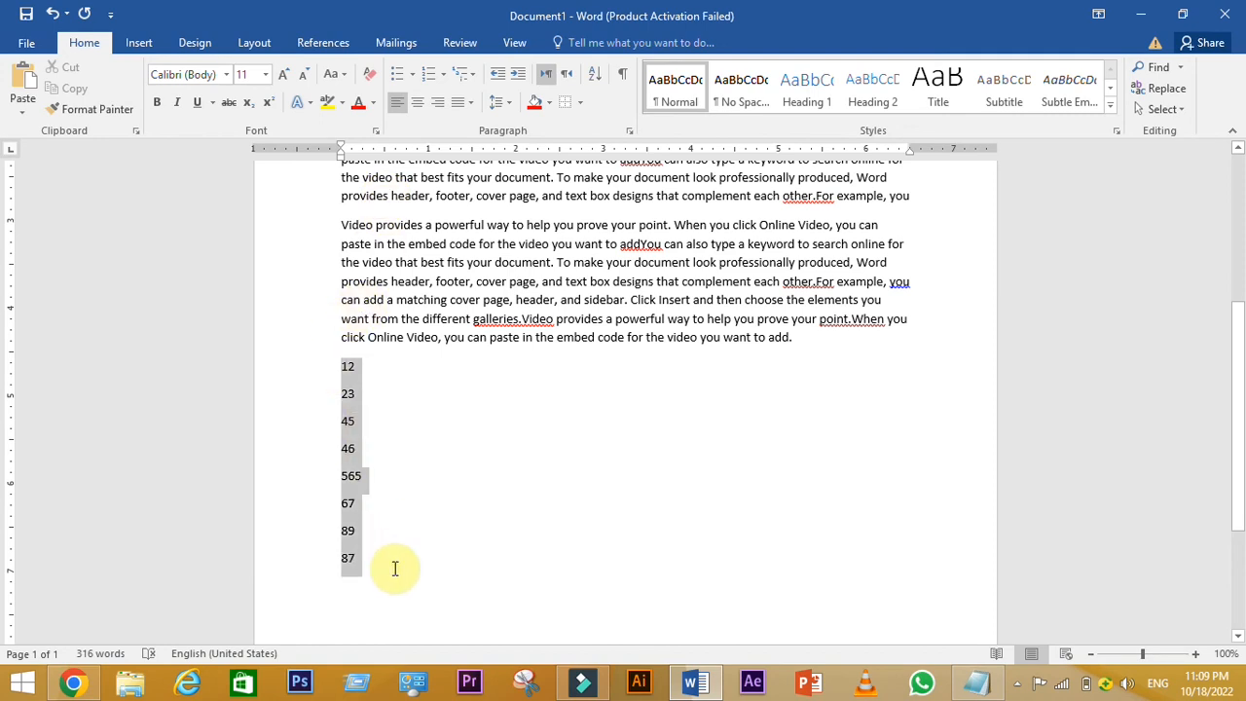
click(434, 74)
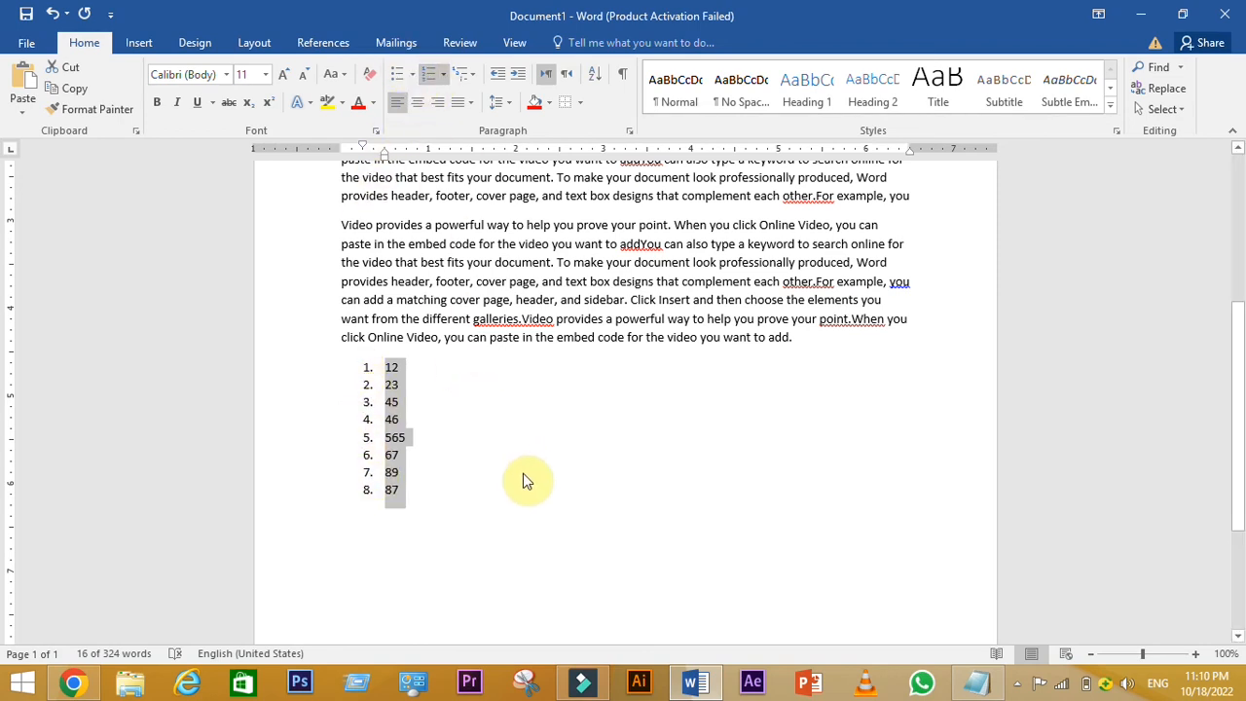
click(452, 513)
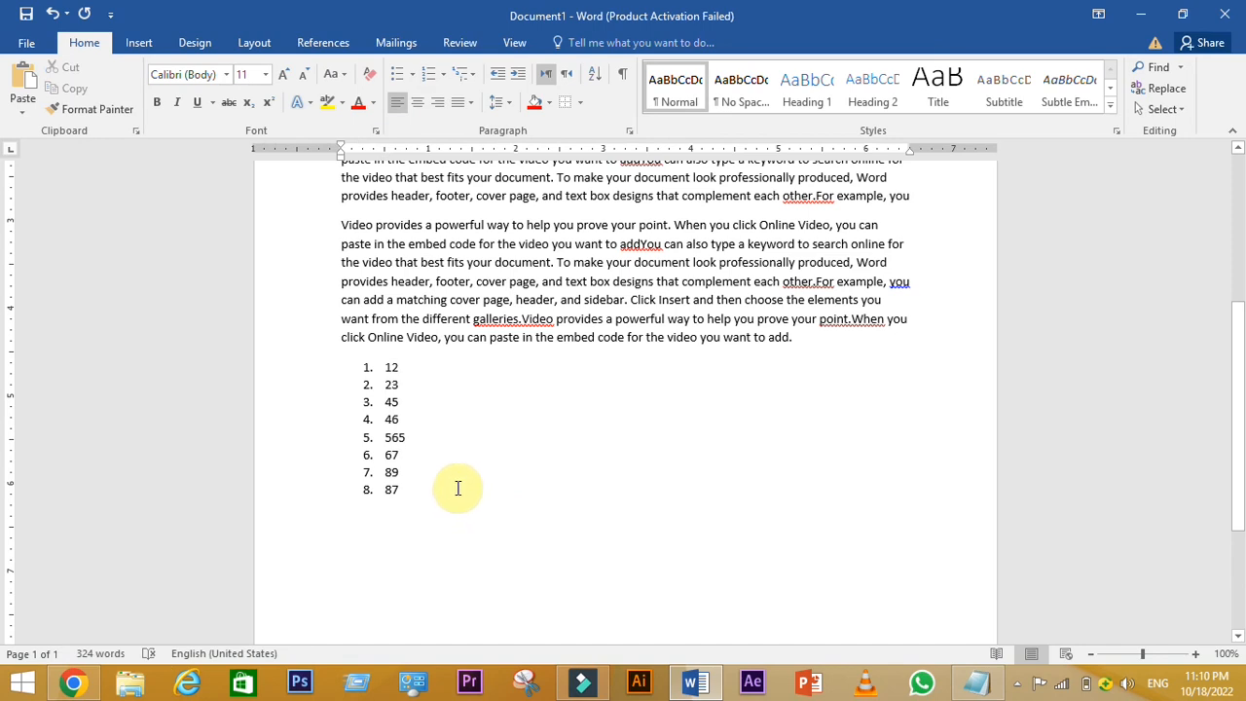
- Toggle numbering on the empty line below the list, keeping it on, and return the lines from 12 to 87 to plain paragraphs
click(435, 77)
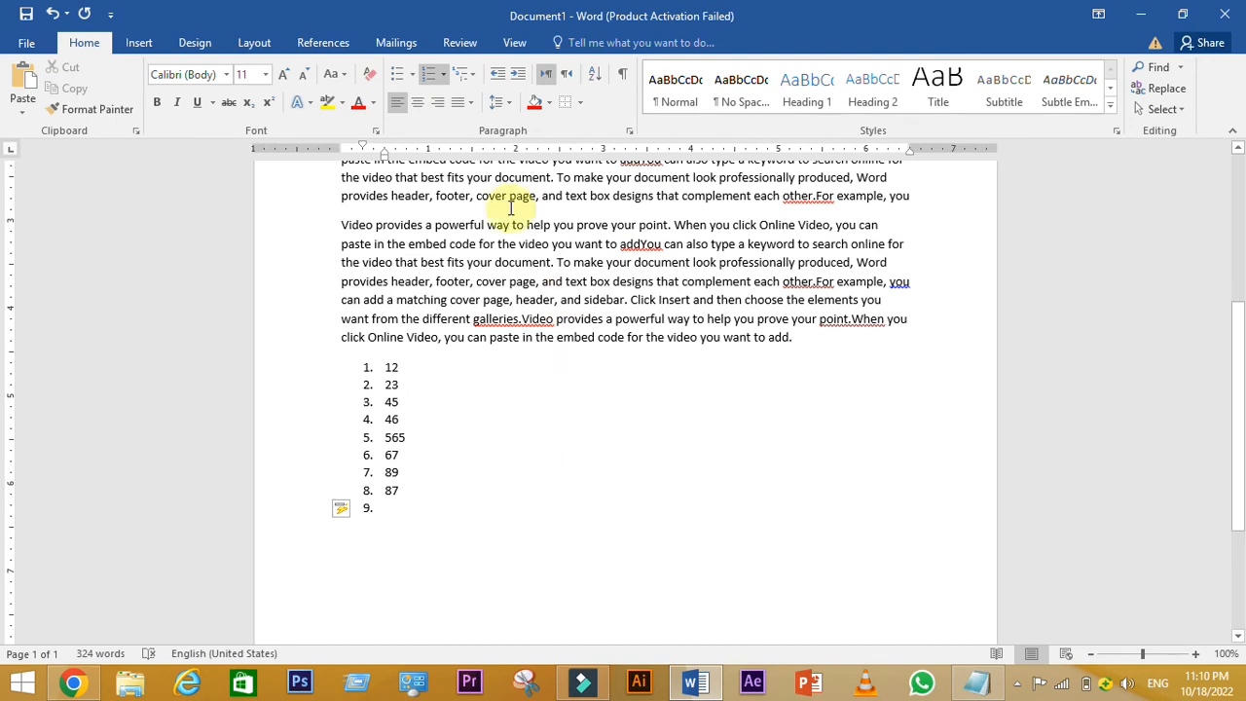
click(429, 82)
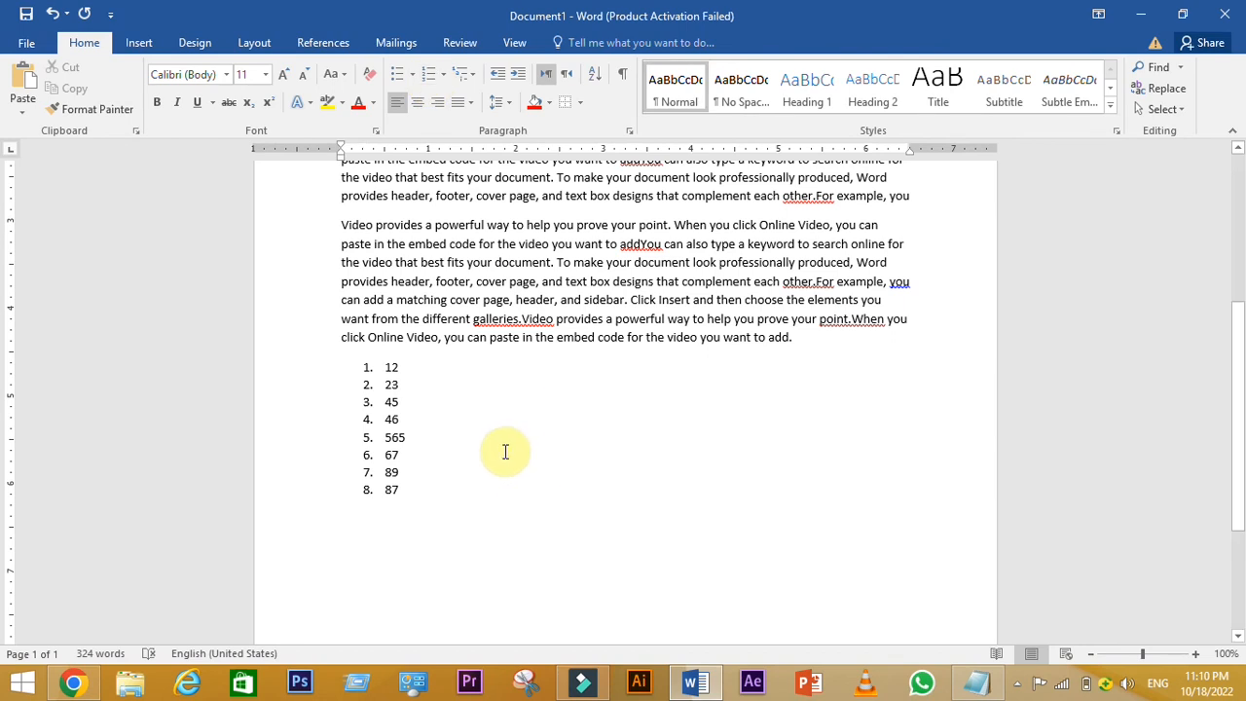
click(429, 76)
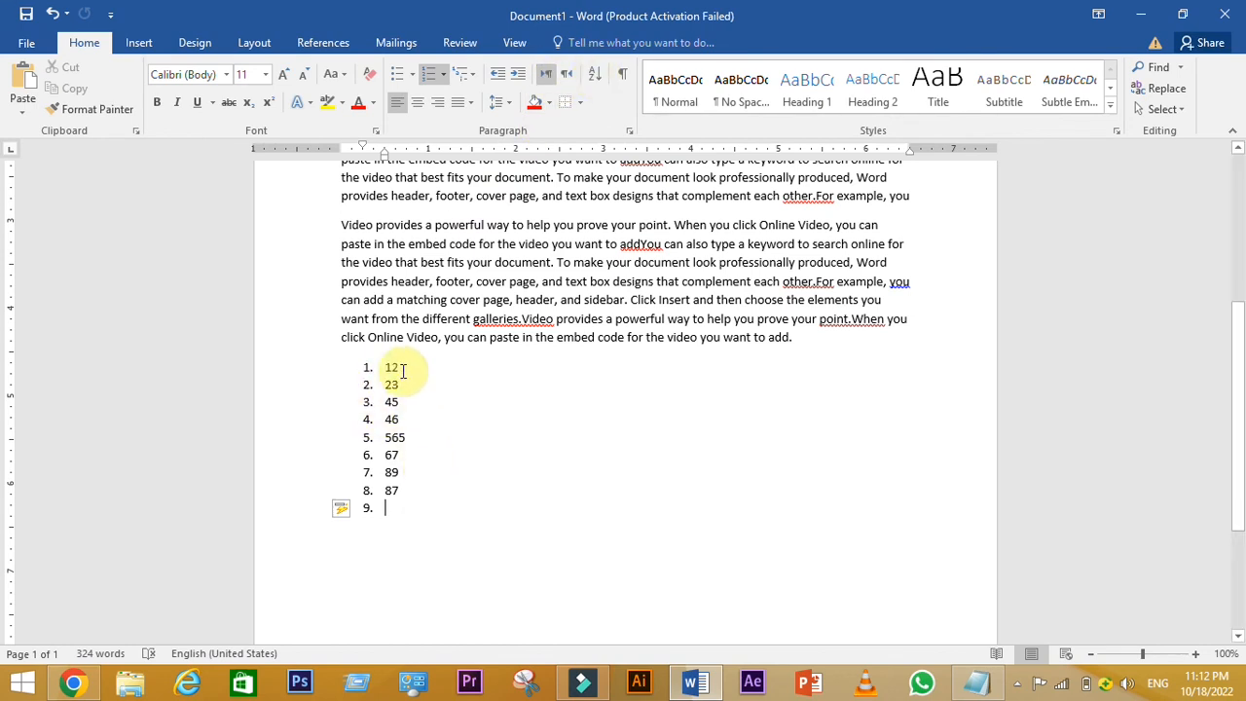
key(ctrl+z)
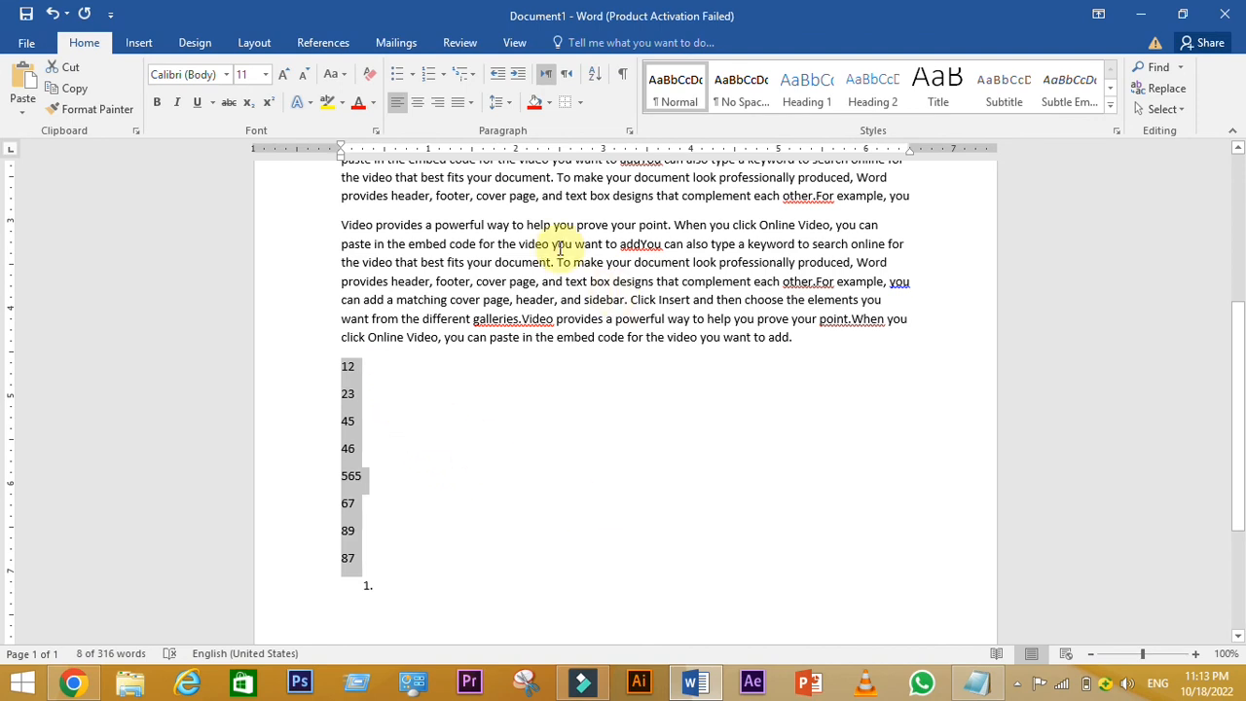
- Sort the selected number lines by paragraphs as type Number in ascending order, with no header row
click(594, 73)
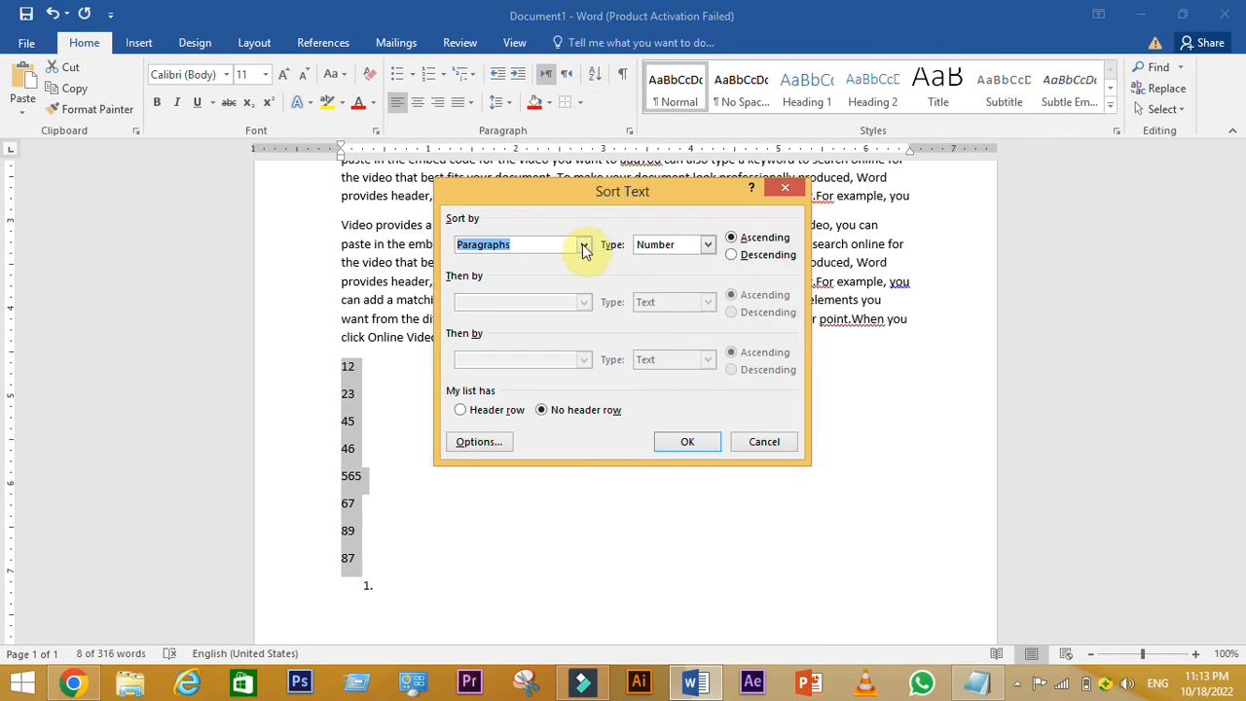
drag(667, 193, 772, 223)
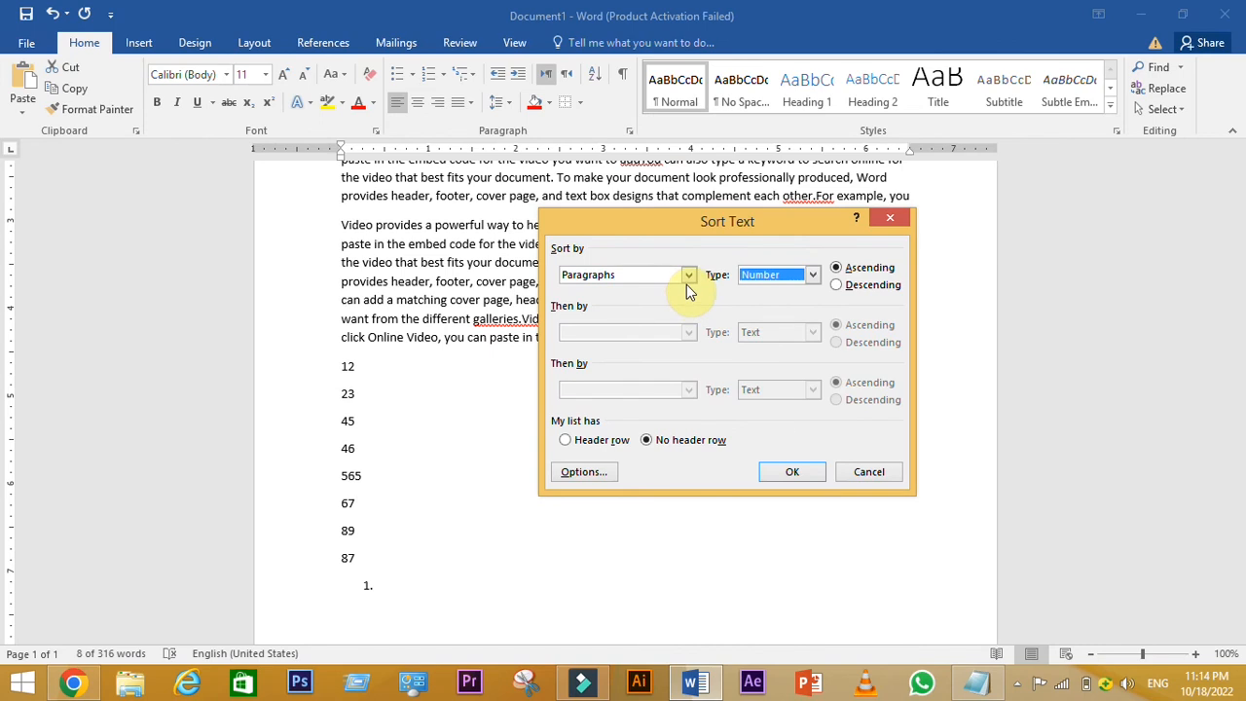
click(813, 277)
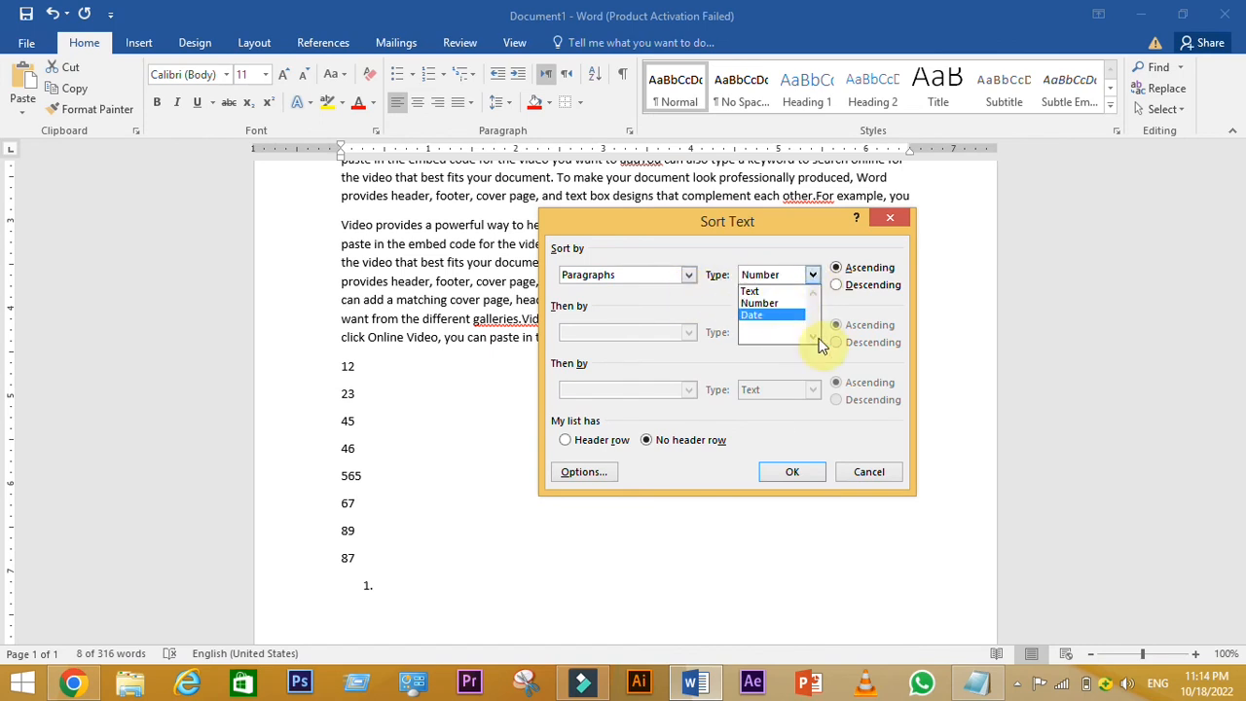
click(777, 373)
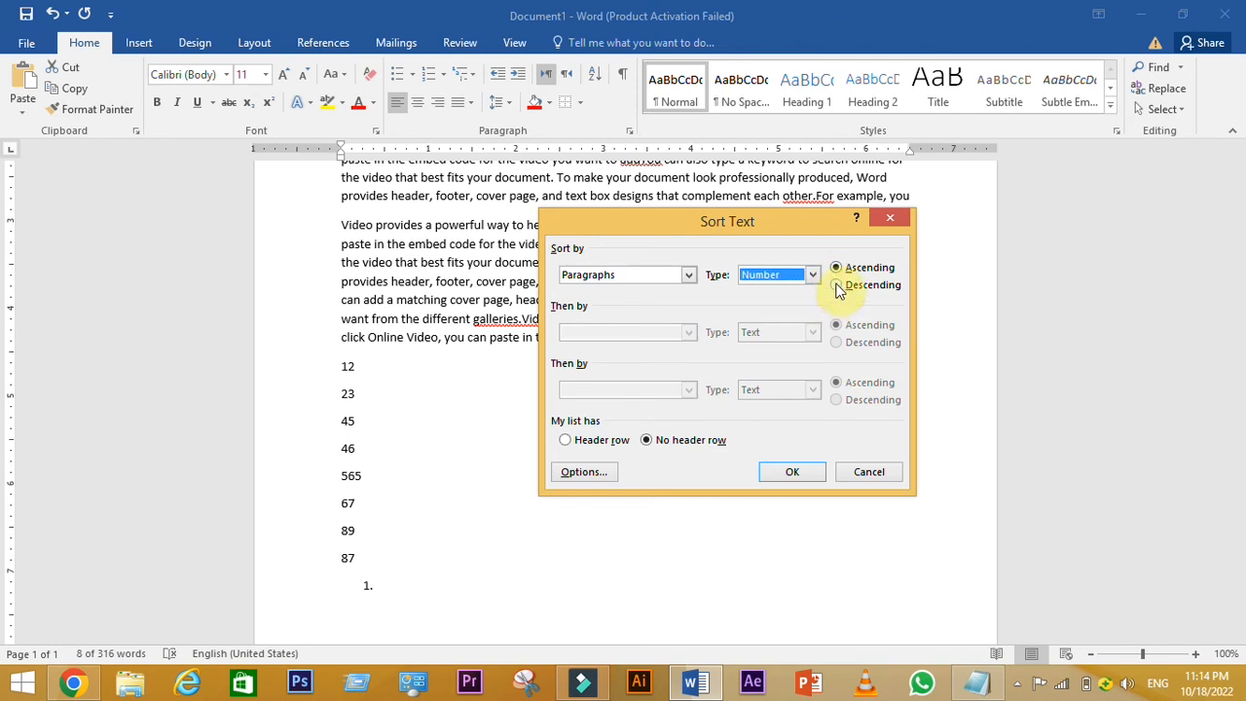
click(868, 276)
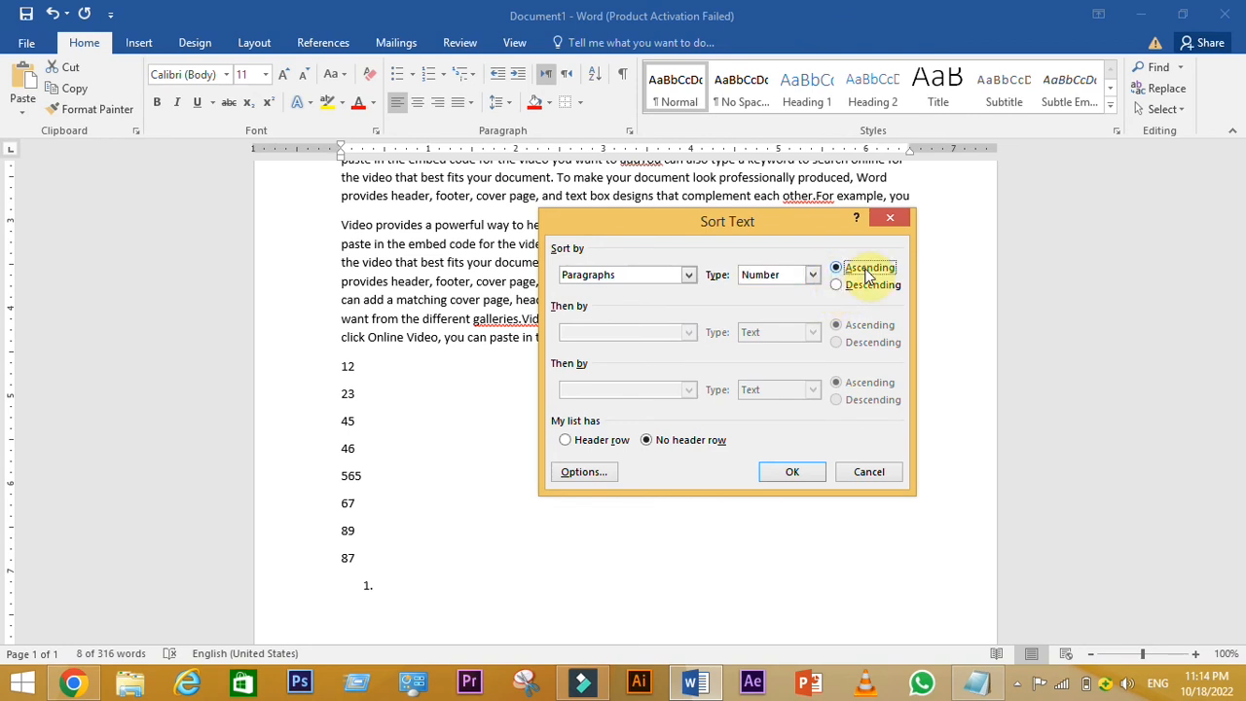
click(792, 474)
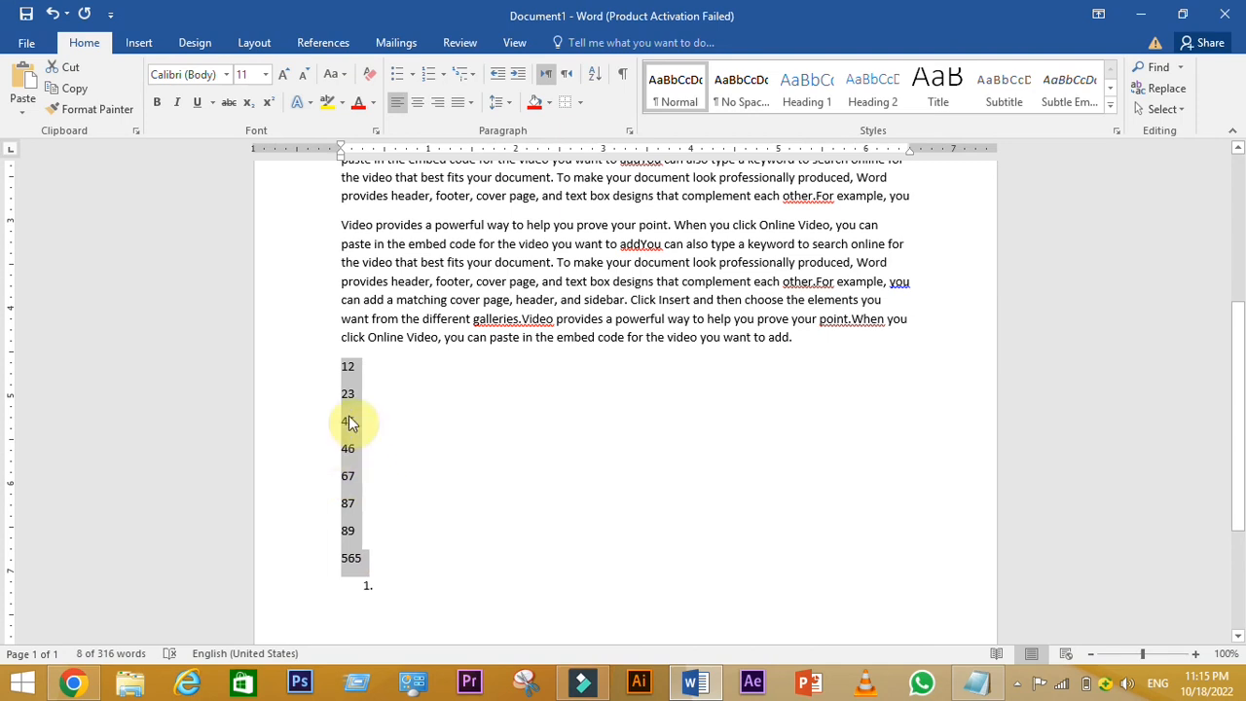
- Re-sort the selected number lines in descending order
click(594, 74)
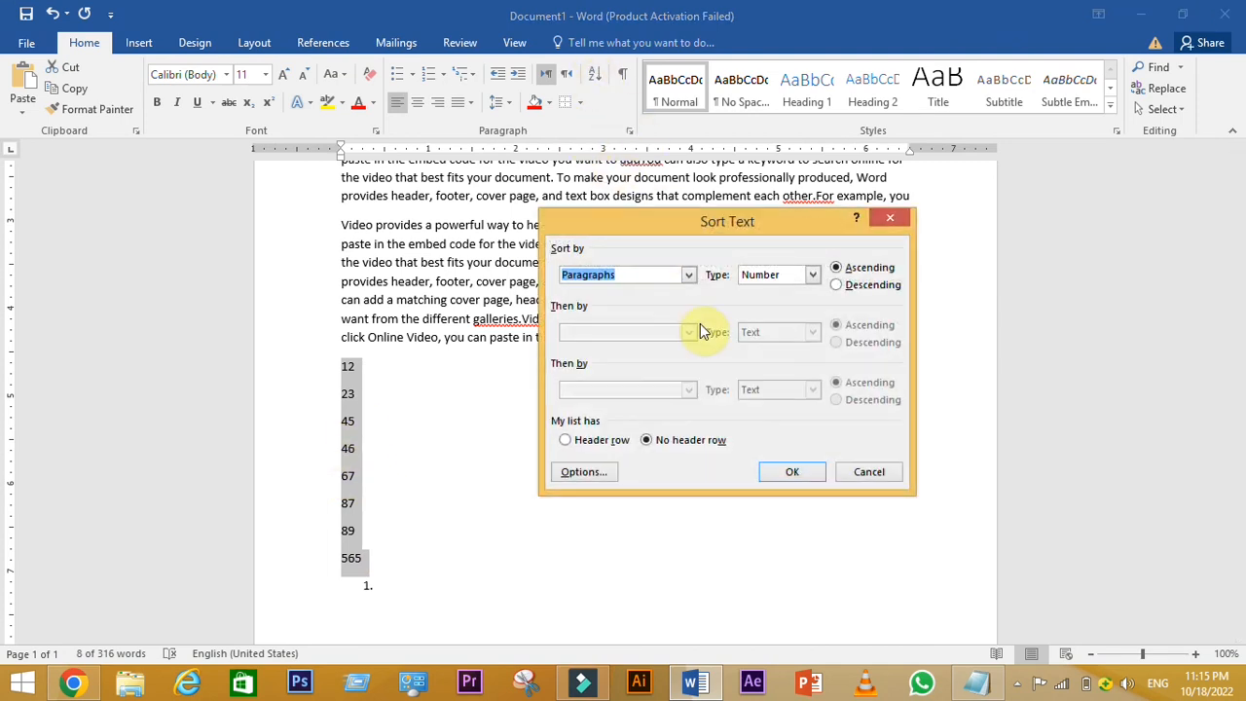
click(860, 288)
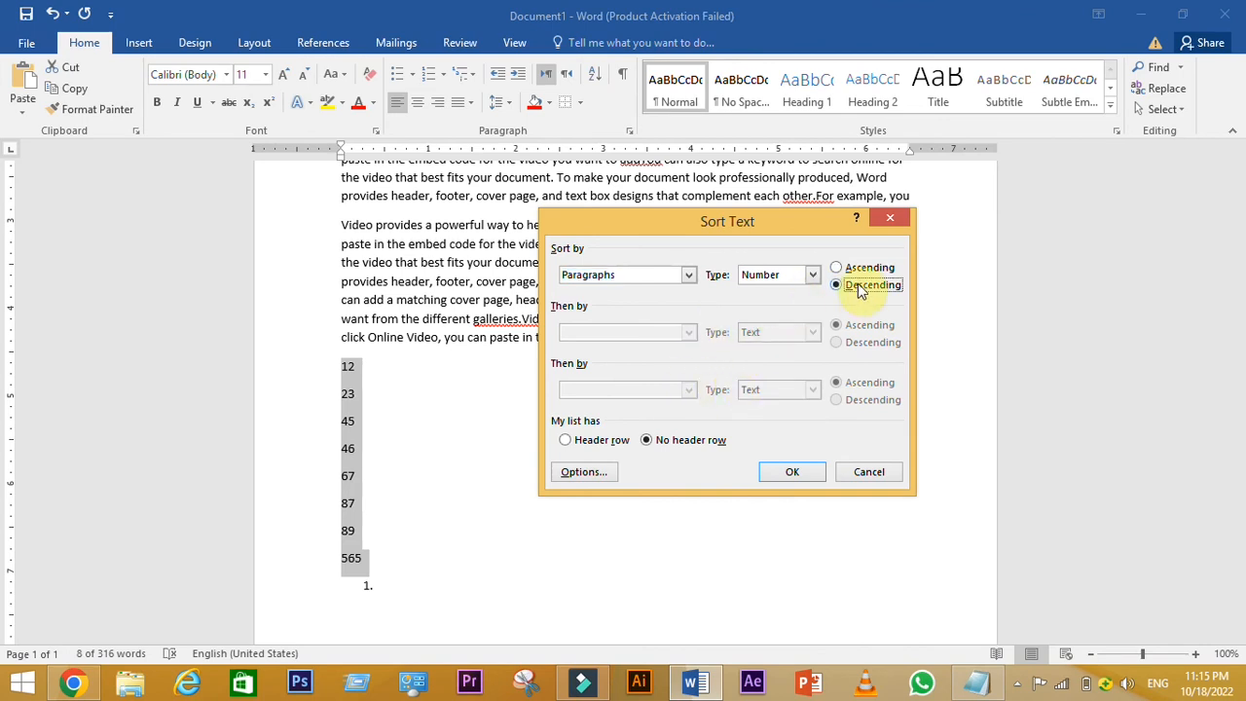
click(793, 475)
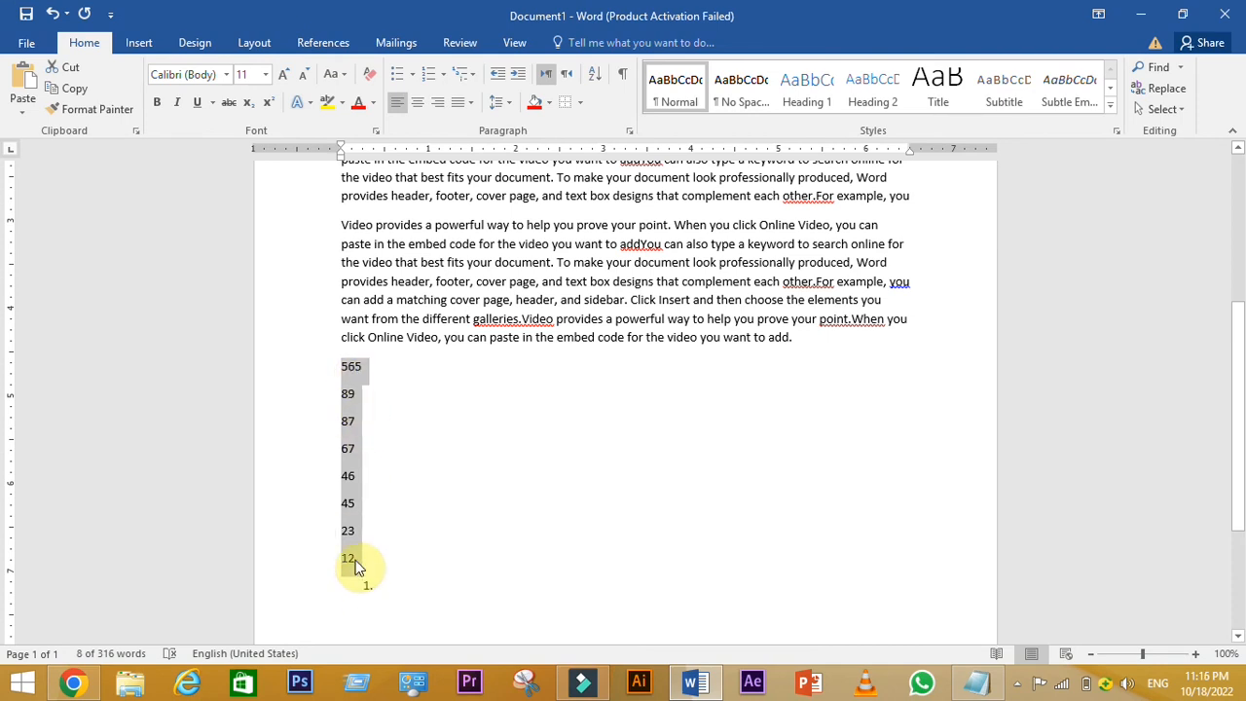
- Put the selected number lines back into ascending order with another sort
click(595, 74)
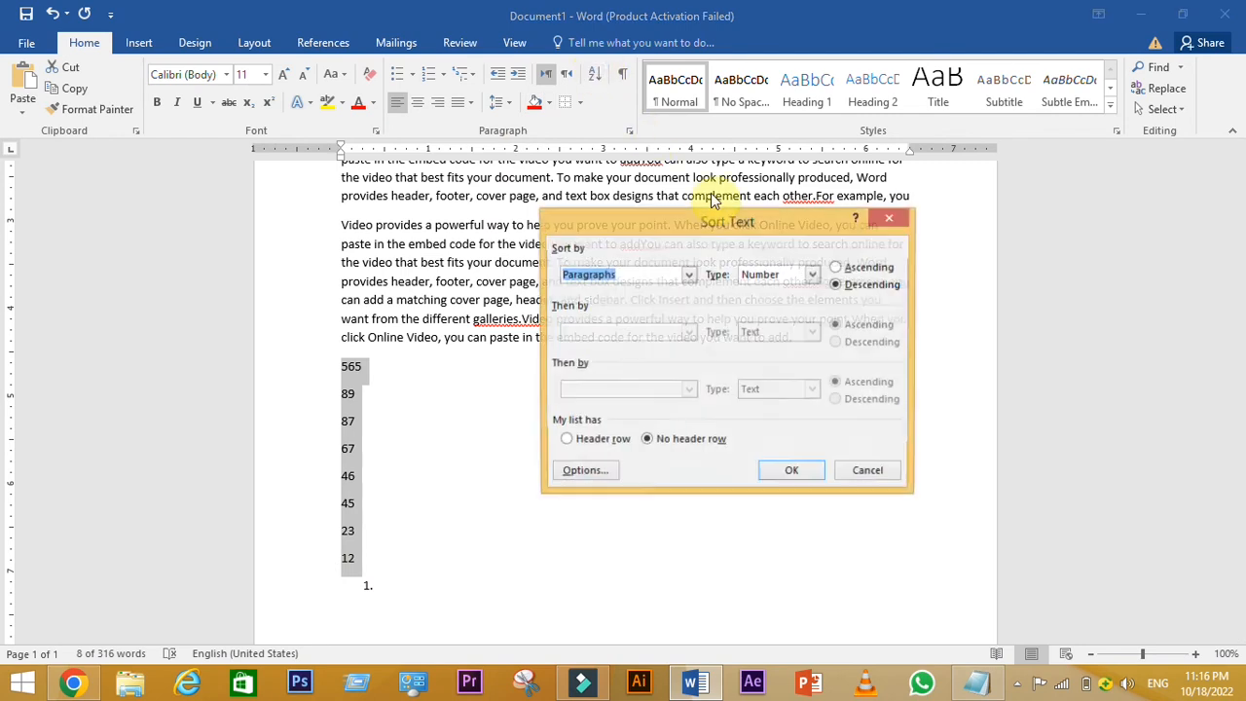
click(867, 268)
click(793, 472)
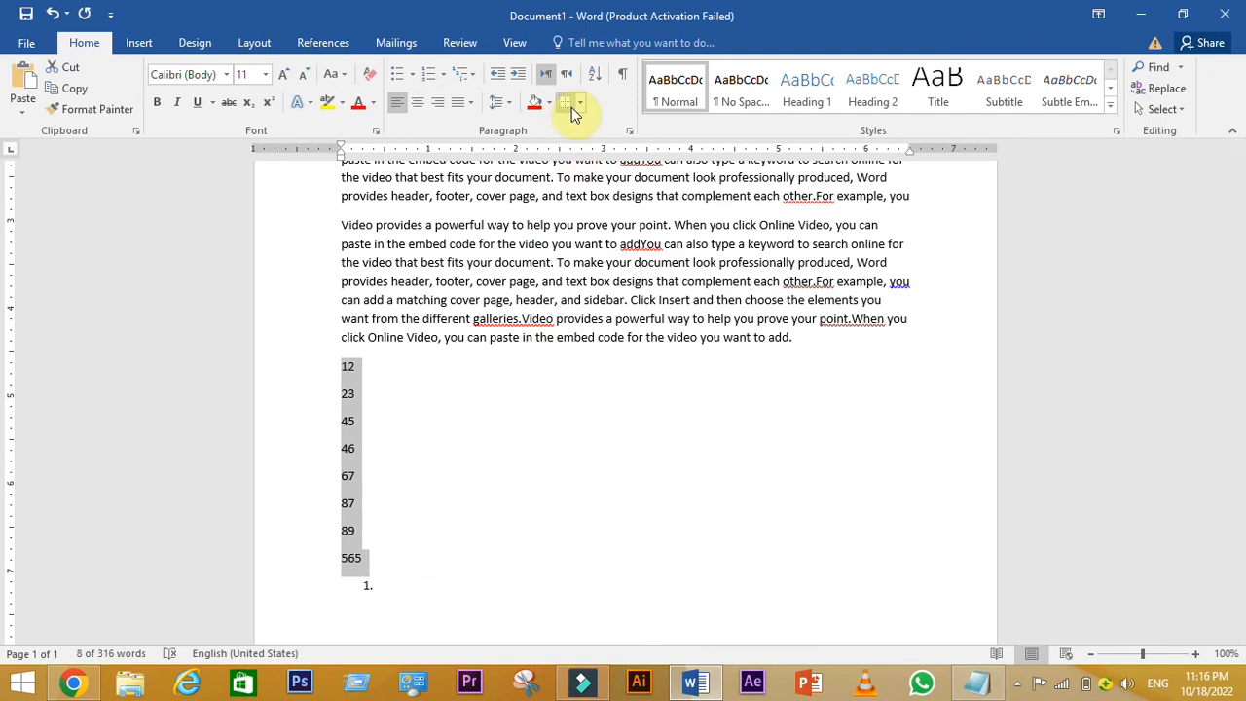
- Show the paragraph marks and other hidden formatting symbols, and clear the selection of the number lines
click(622, 76)
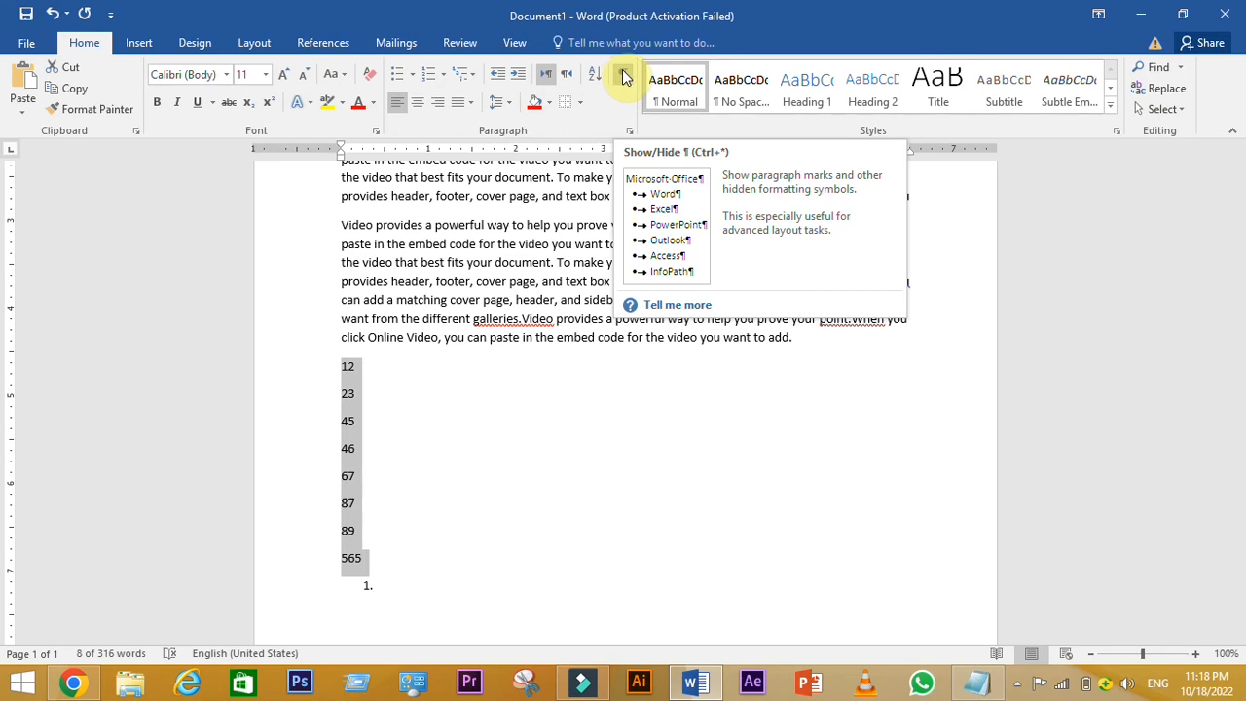
click(624, 78)
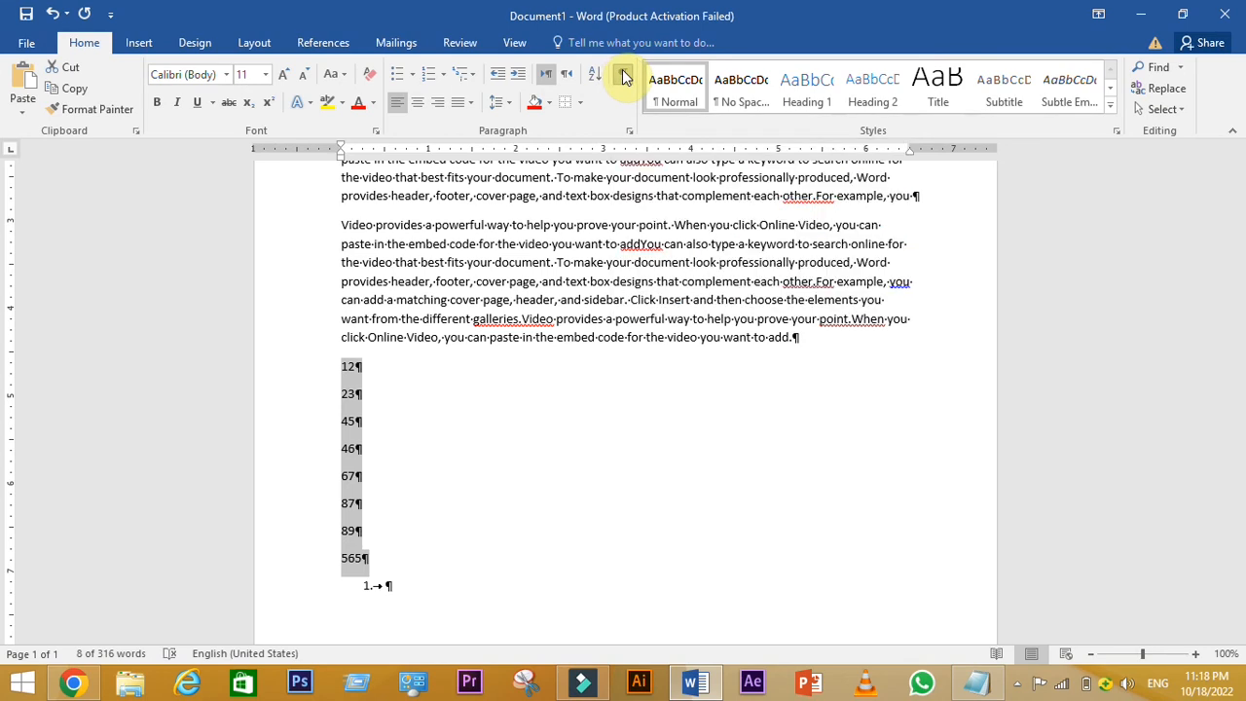
scroll(628, 426, up, 2)
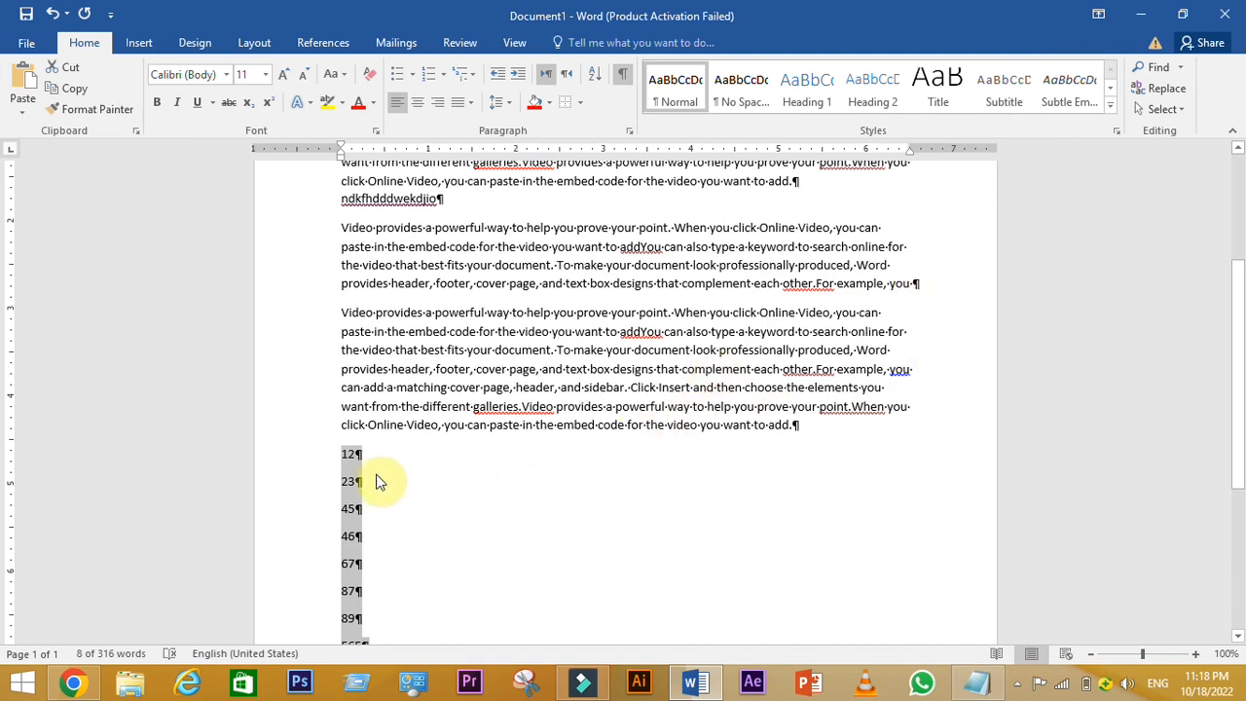
click(352, 450)
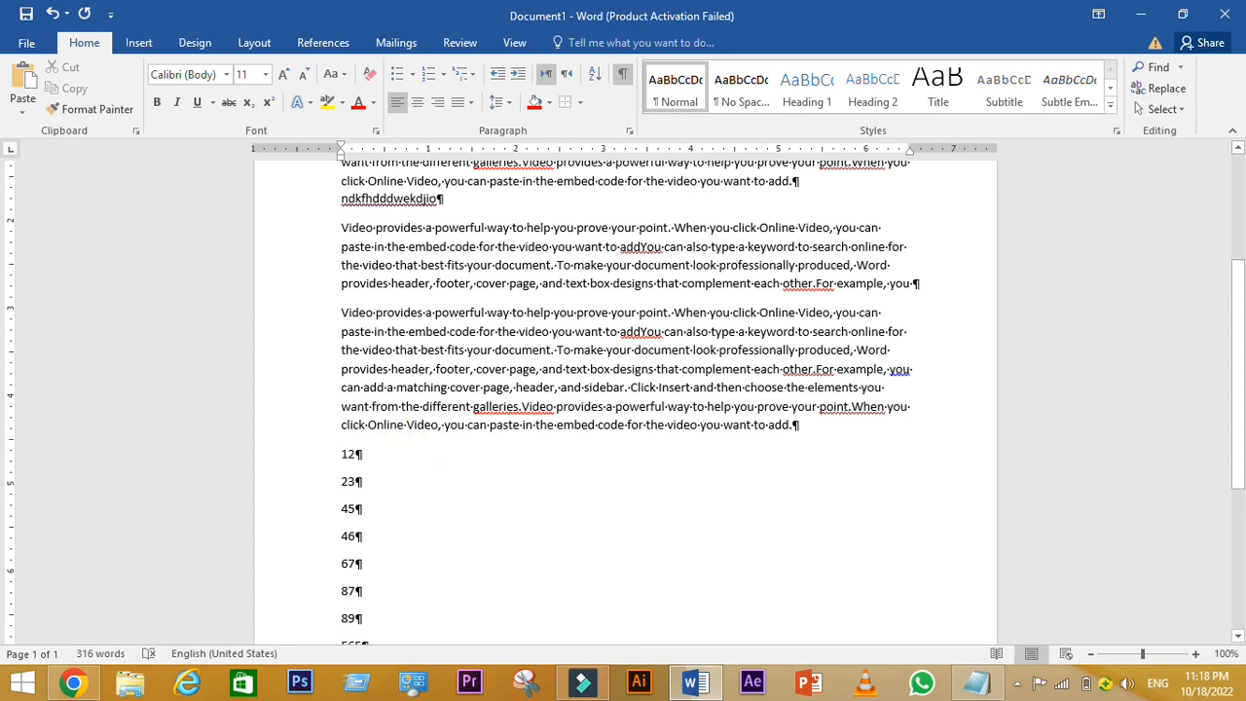
- Split the last paragraph after "Online" with two paragraph breaks and add a line containing only spaces above "Video, you can paste"
click(405, 426)
key(Return)
key(Return)
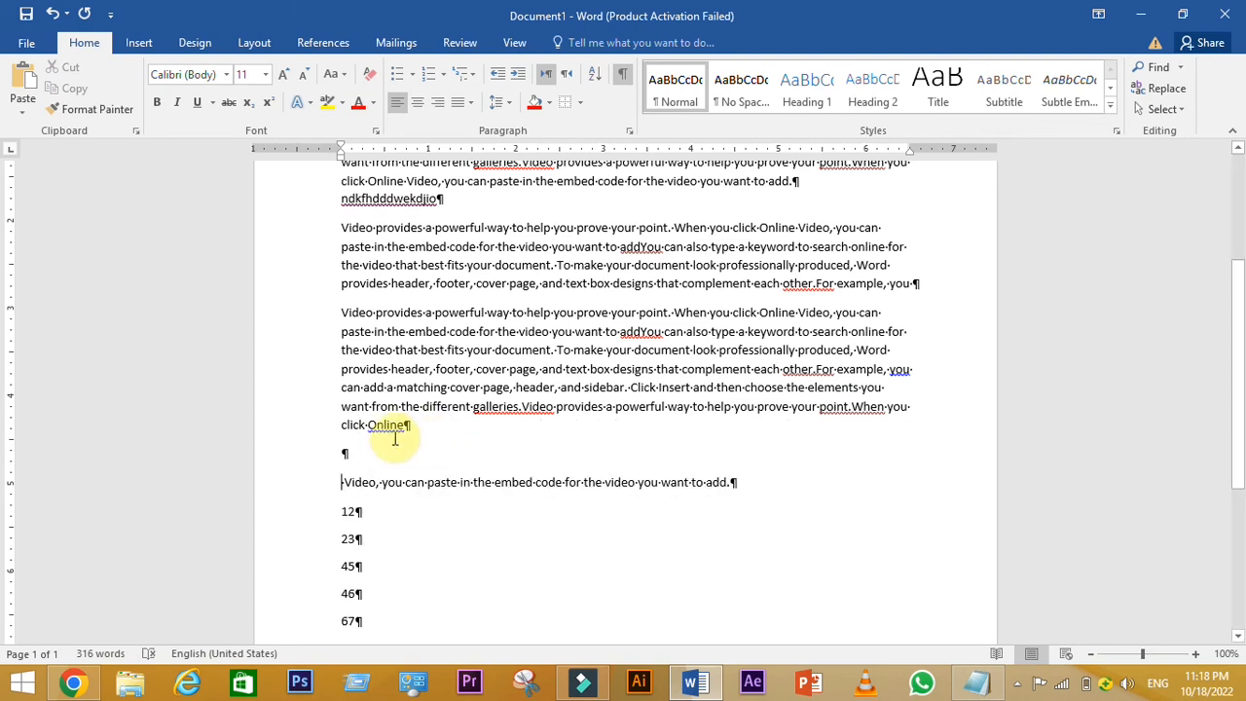
key(Delete)
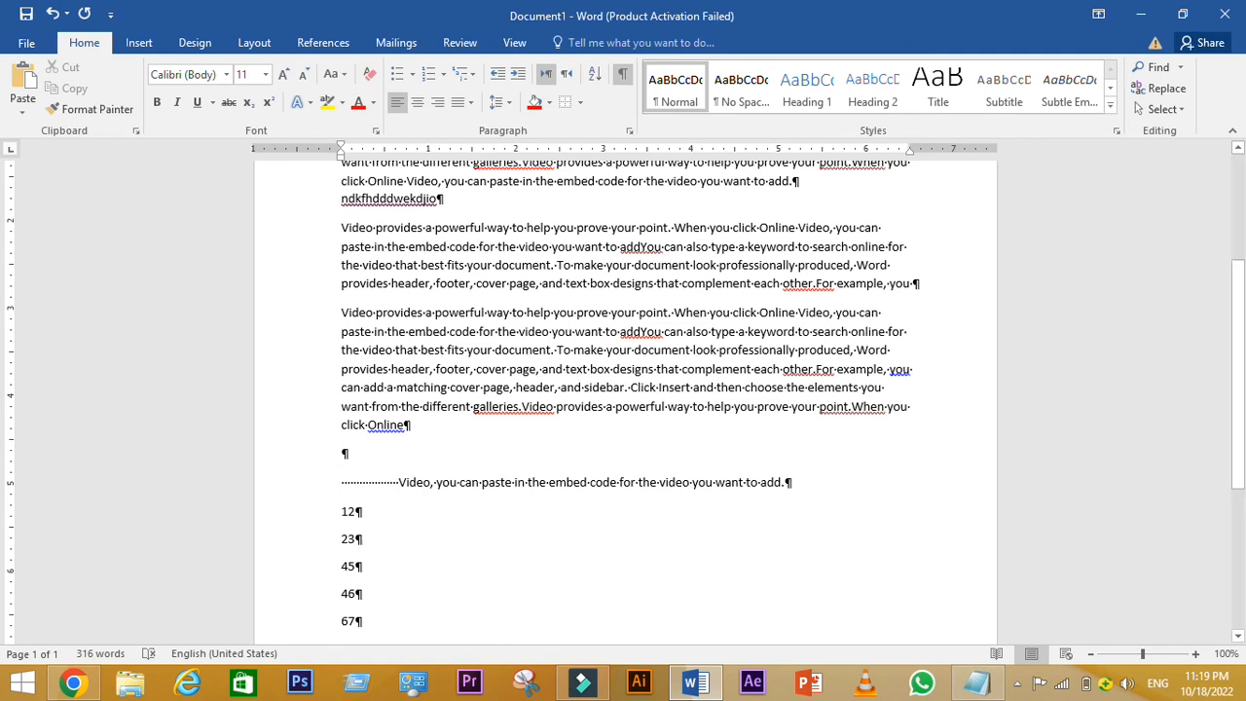
key(Return)
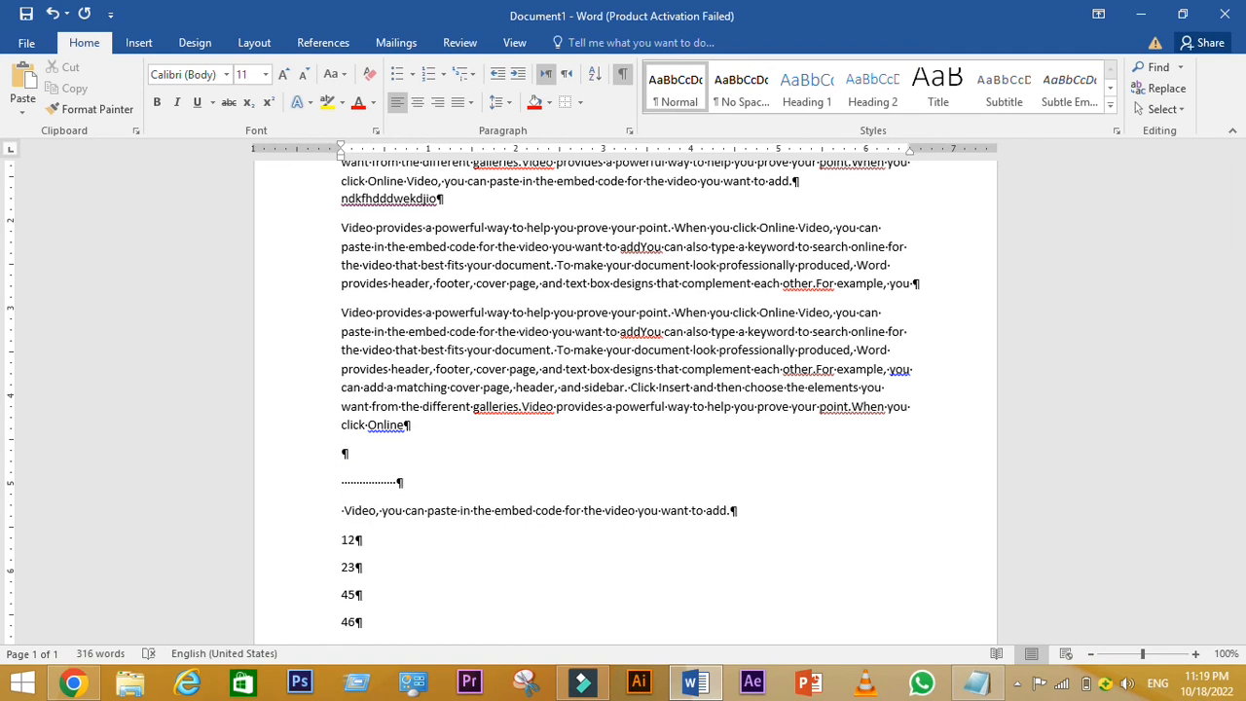
- Add an empty line above "Video, you can paste" and begin that line with \\ followed by tabs
key(Tab)
key(Tab)
key(Tab)
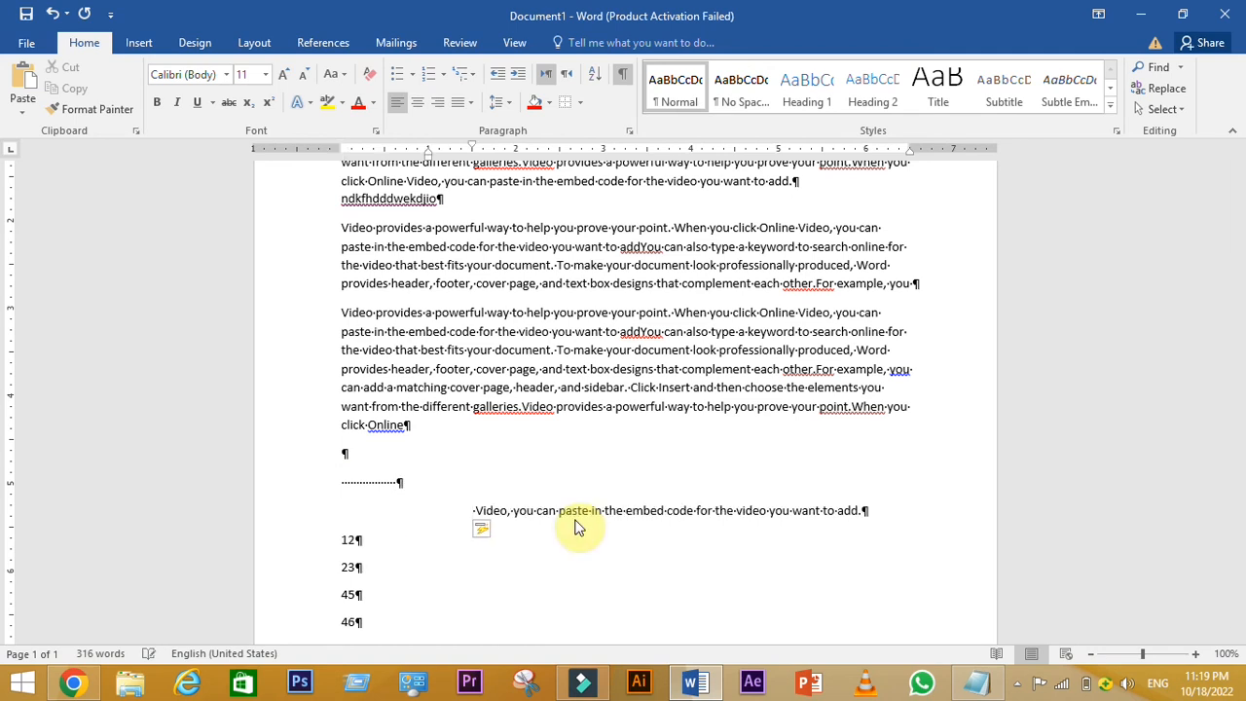
key(Return)
text(\\)
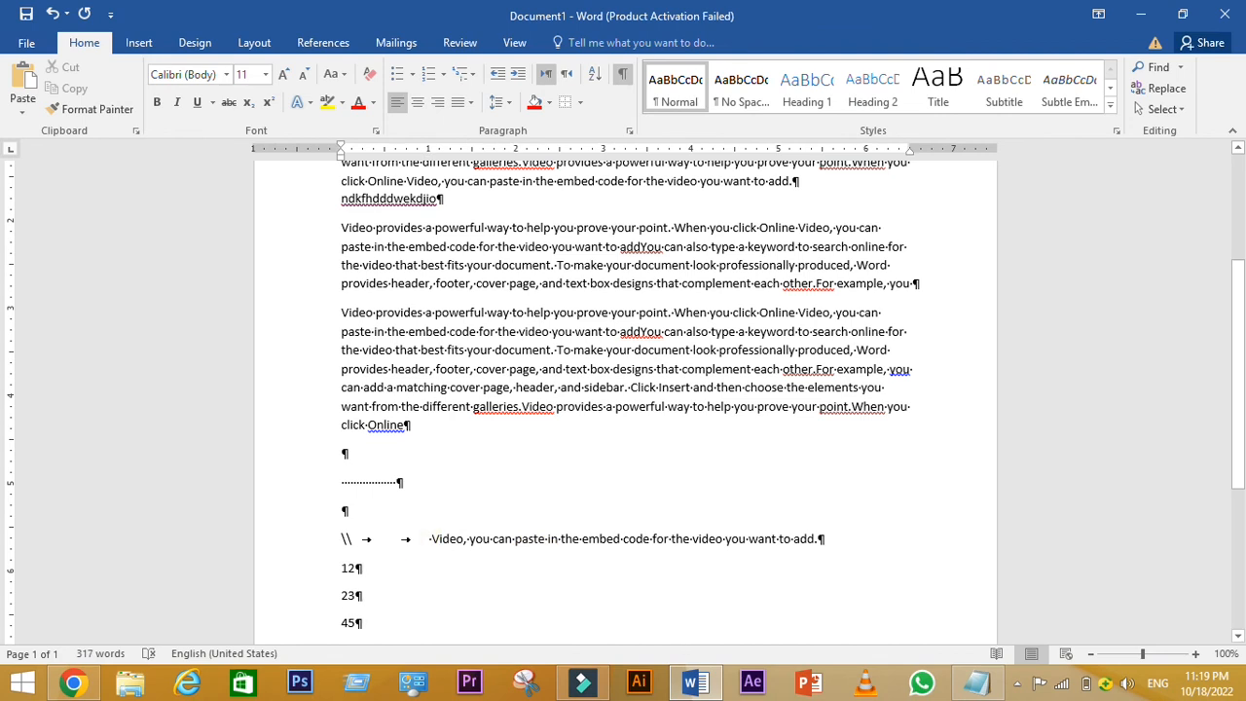
- Insert nine more tabs before "Video" in the line that starts with \\
key(Tab)
key(Tab)
key(Tab)
key(Tab)
key(Tab)
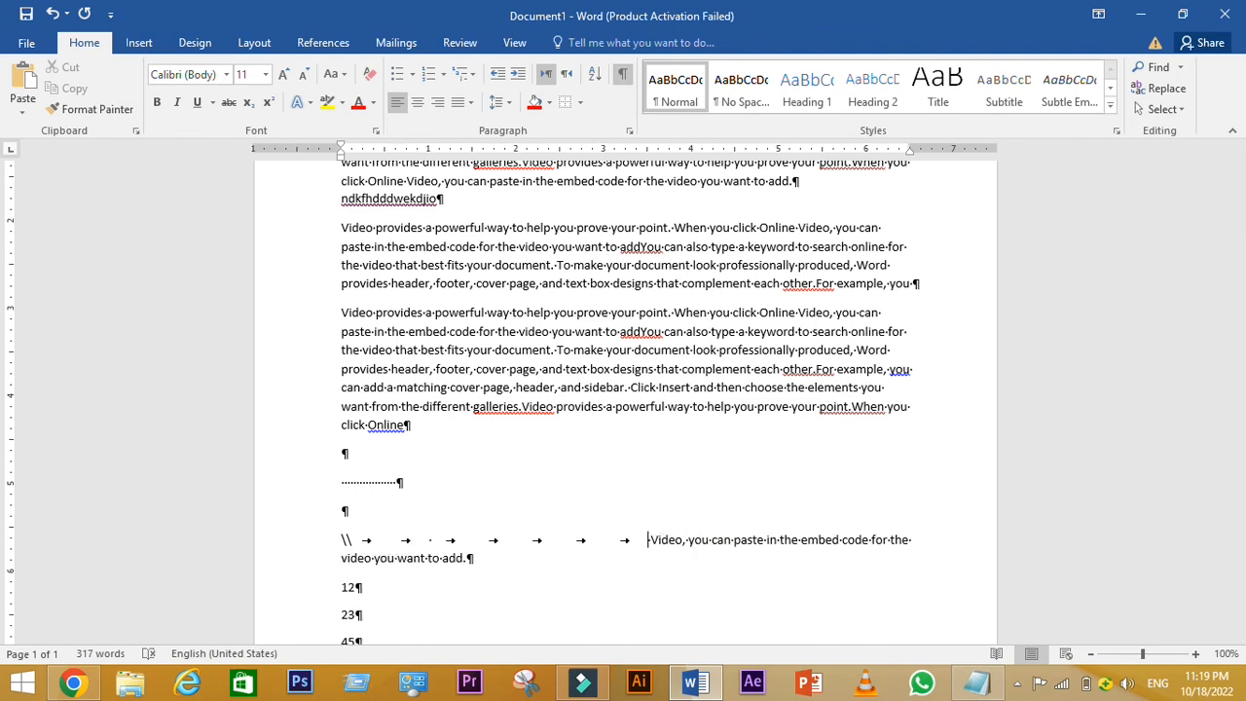
key(Tab)
key(Tab)
key(Tab)
key(Tab)
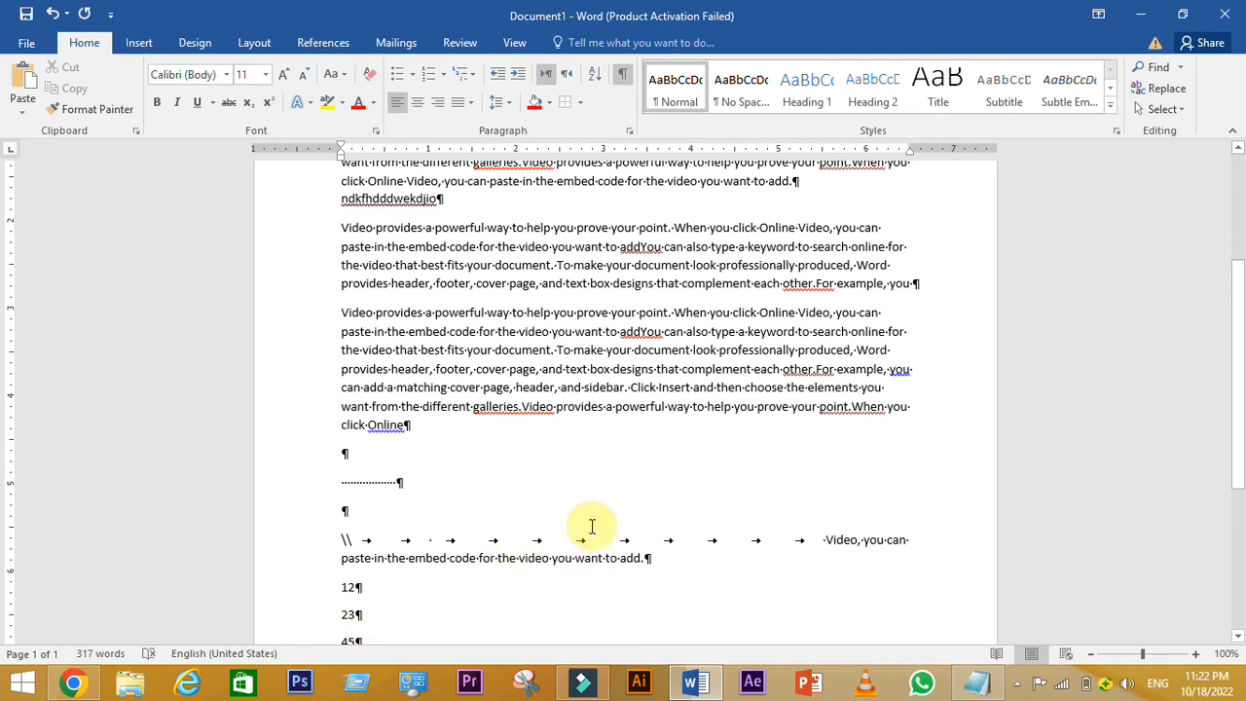
- Hide the paragraph marks and other formatting symbols in the document
scroll(613, 521, down, 1)
scroll(535, 515, down, 2)
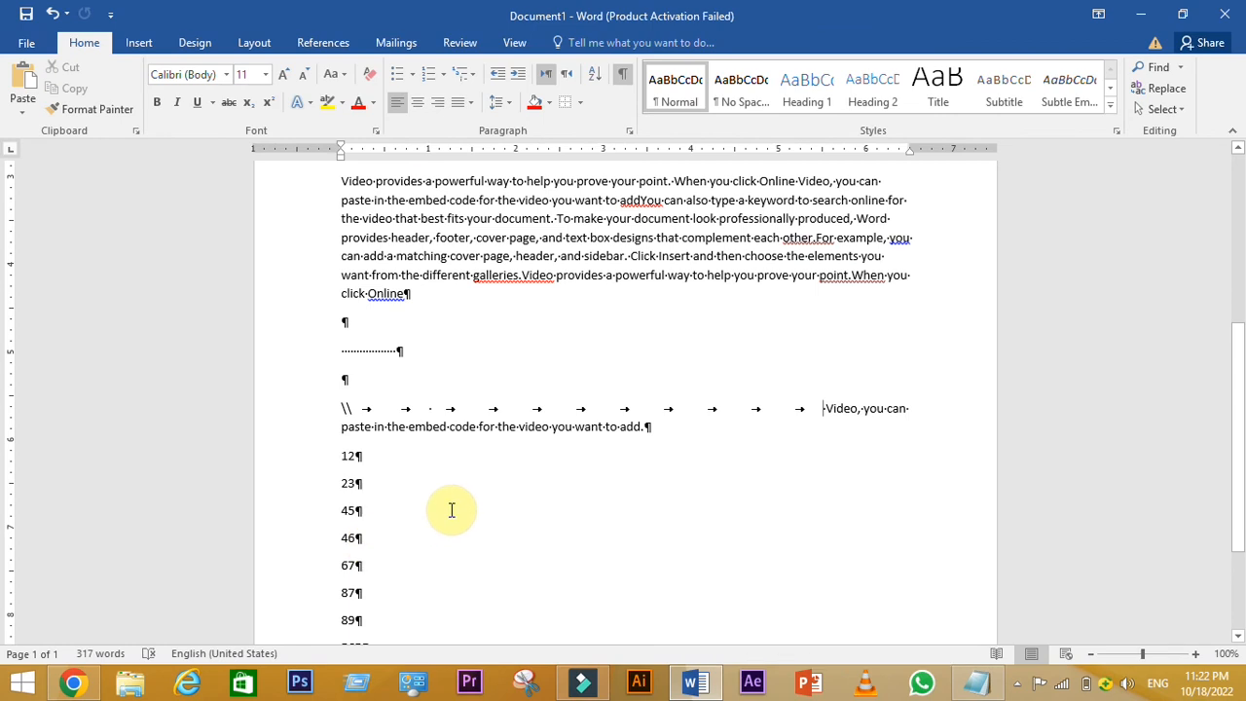
click(623, 75)
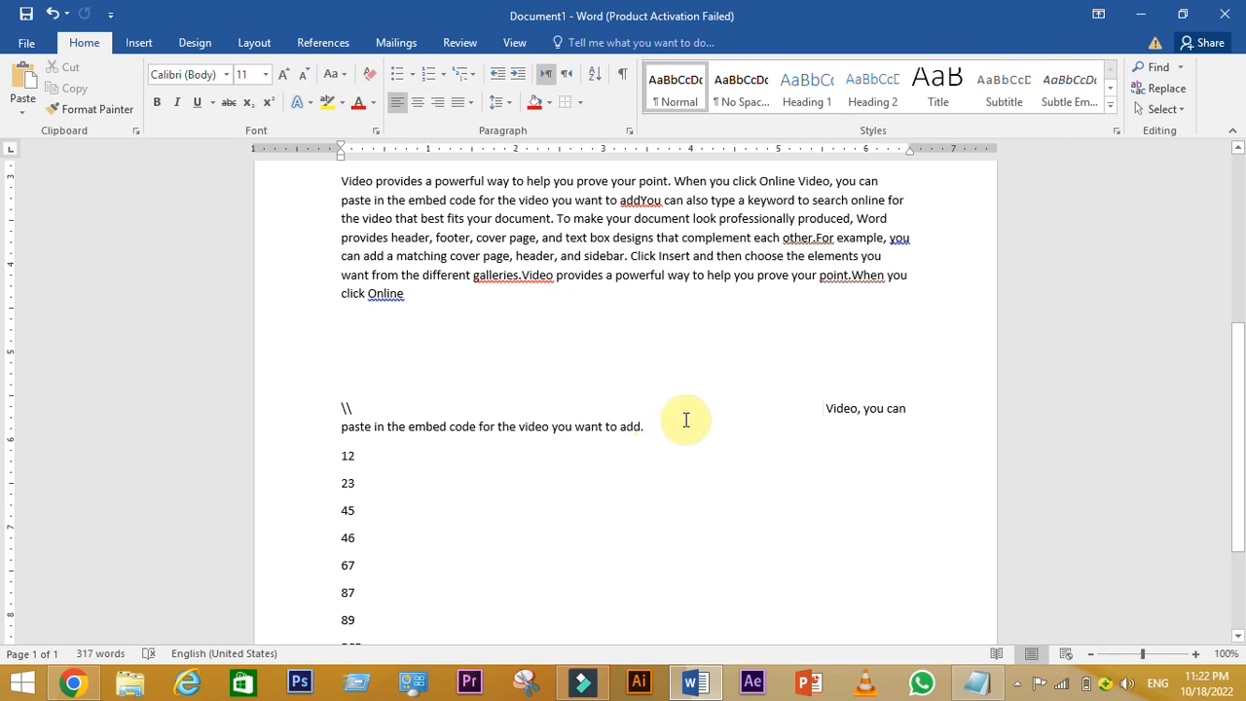
- Enter DFDFDI on the first empty line below "click Online" and start a new line under it
click(487, 323)
text(DFDFDI)
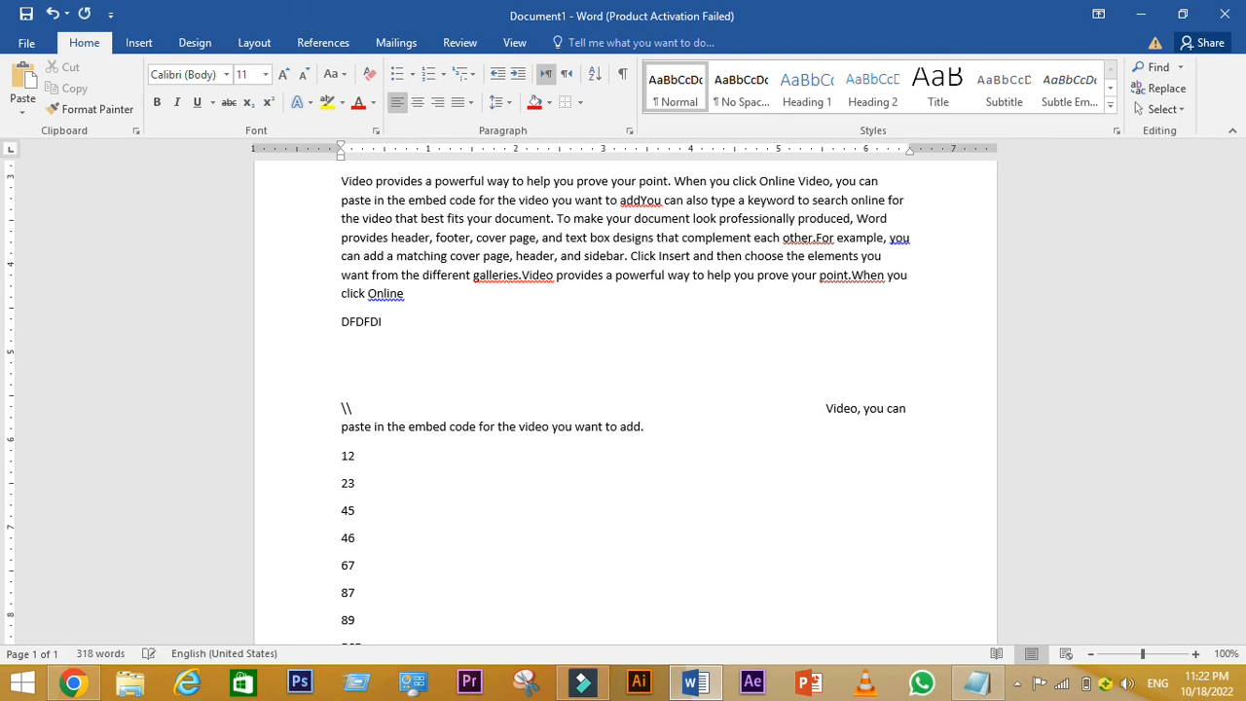
key(Return)
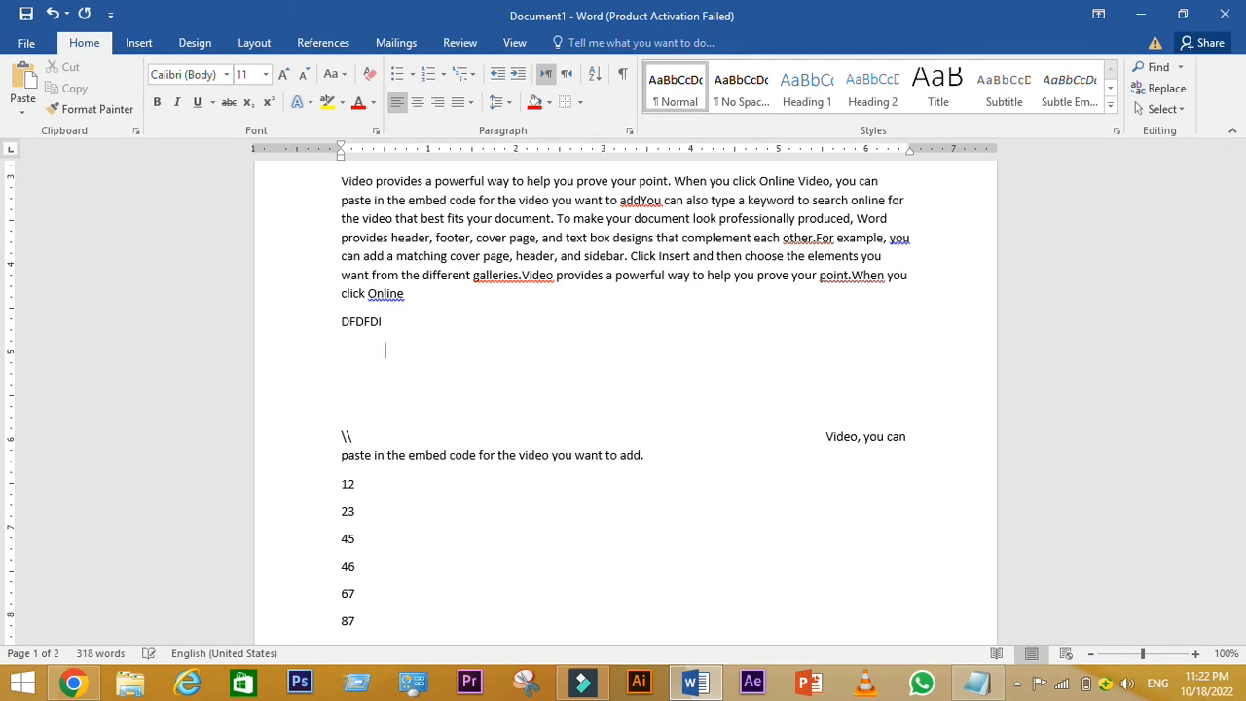